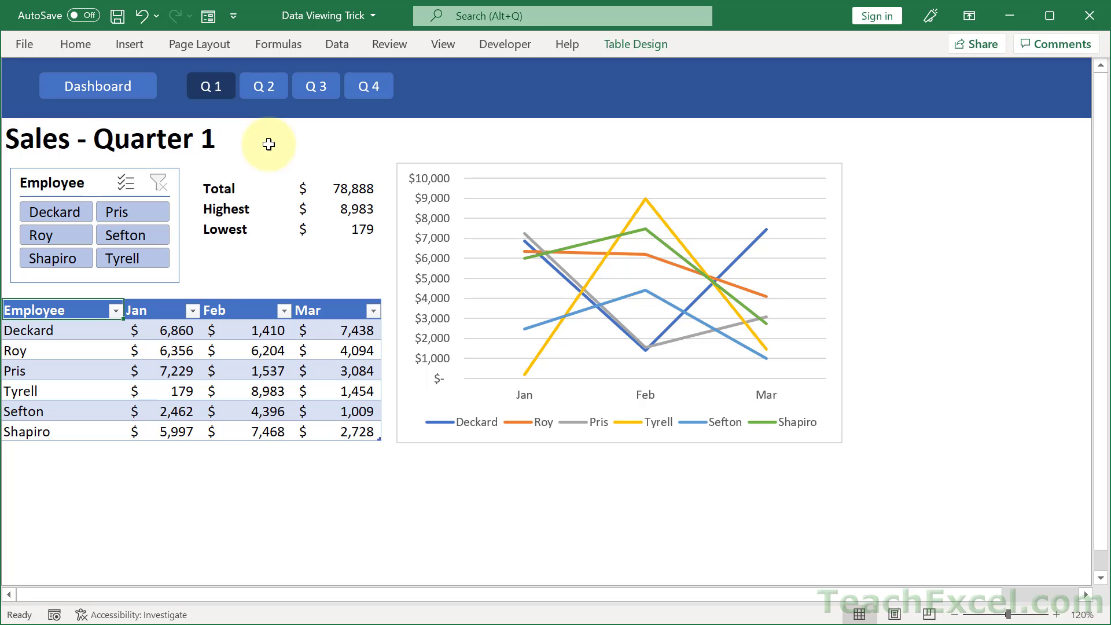
# Use the header hyperlink buttons to visit Q 2, Q 3, Q 4, Dashboard and Q 1, ending on Q 3.
pyautogui.click(261, 98)
pyautogui.click(312, 99)
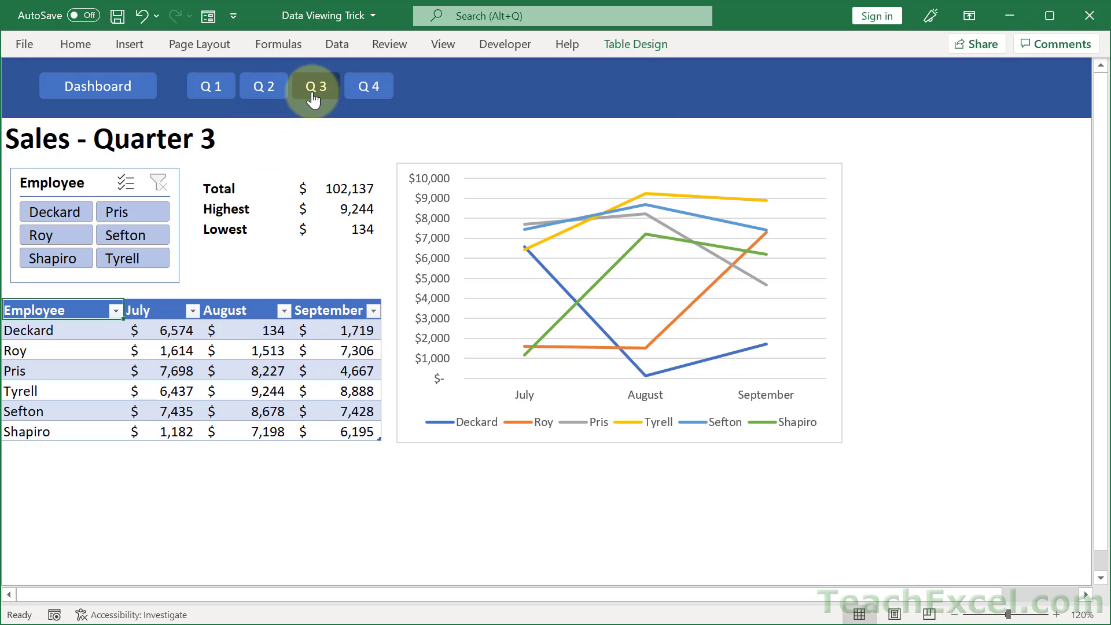
pyautogui.click(365, 98)
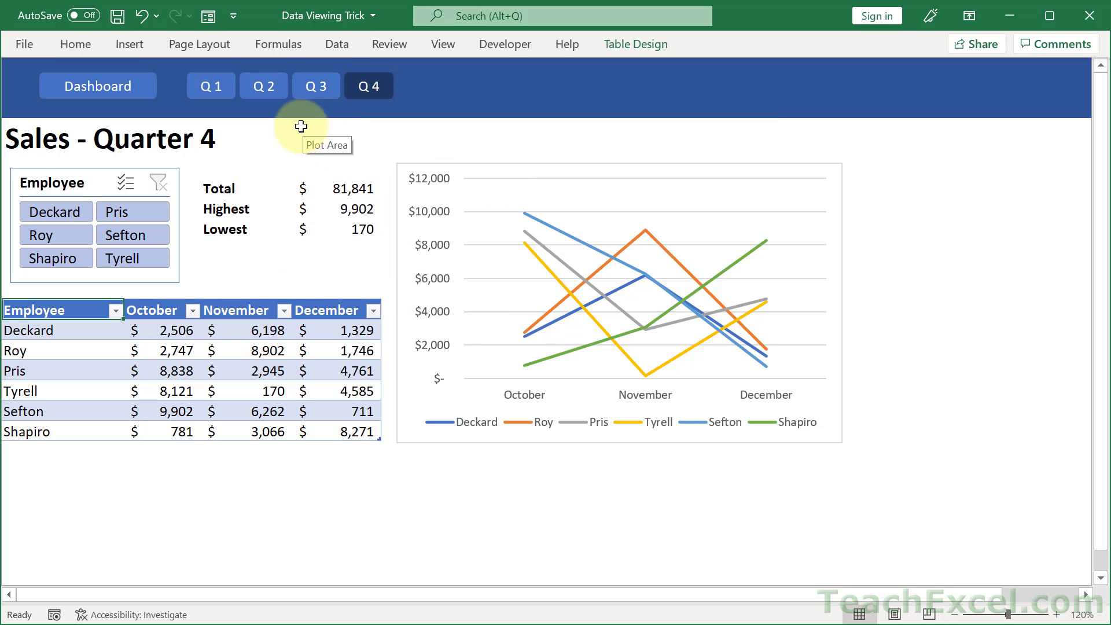
pyautogui.click(262, 105)
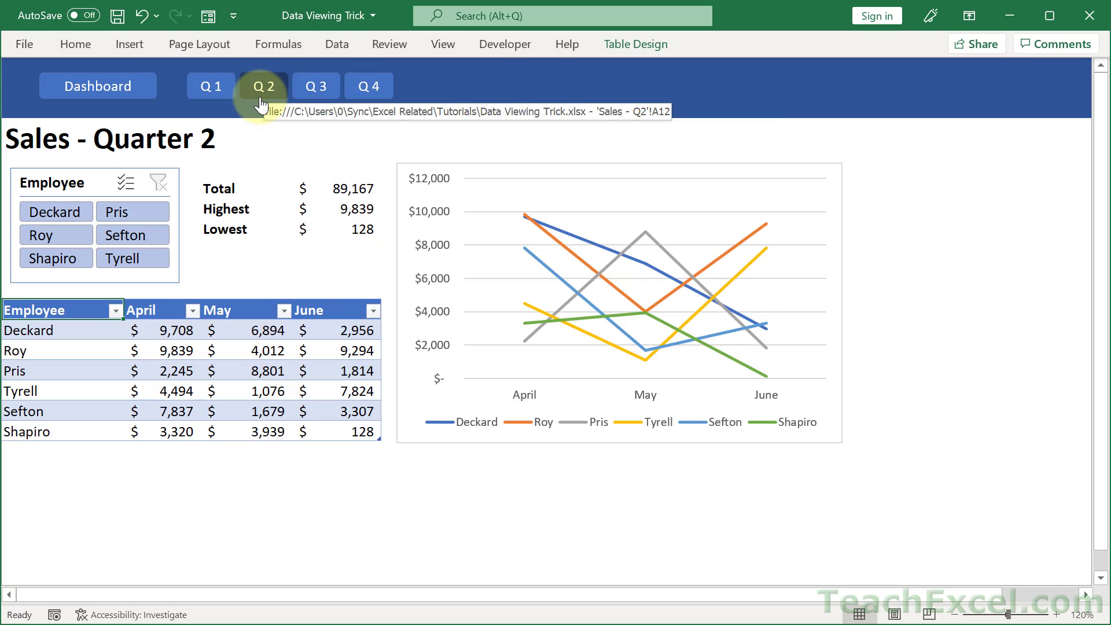
pyautogui.click(140, 90)
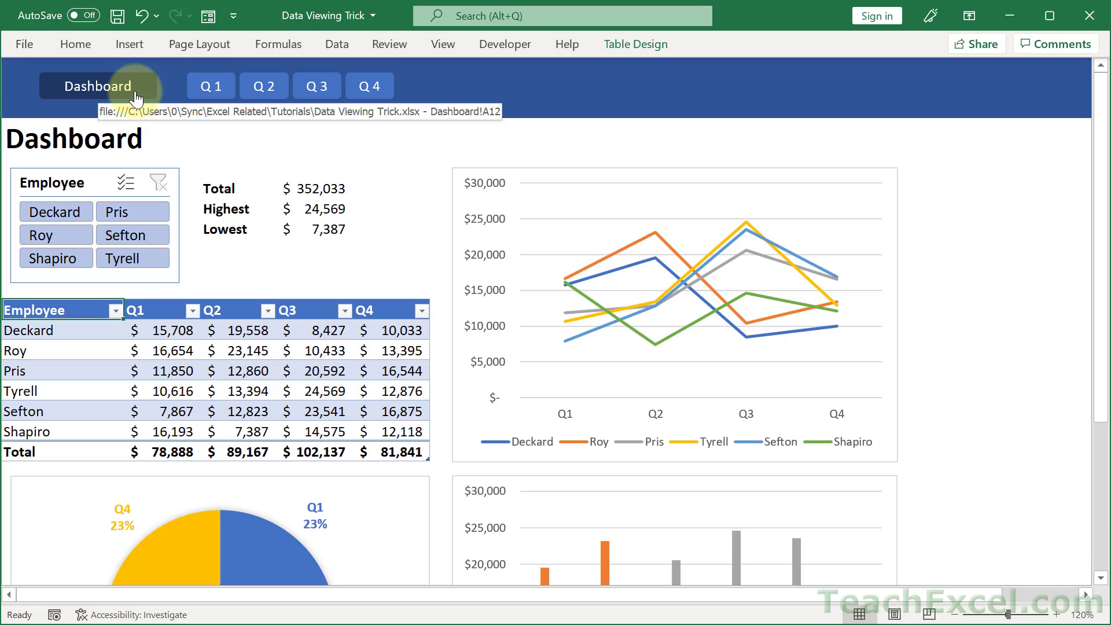
pyautogui.scroll(-4, 439, 330)
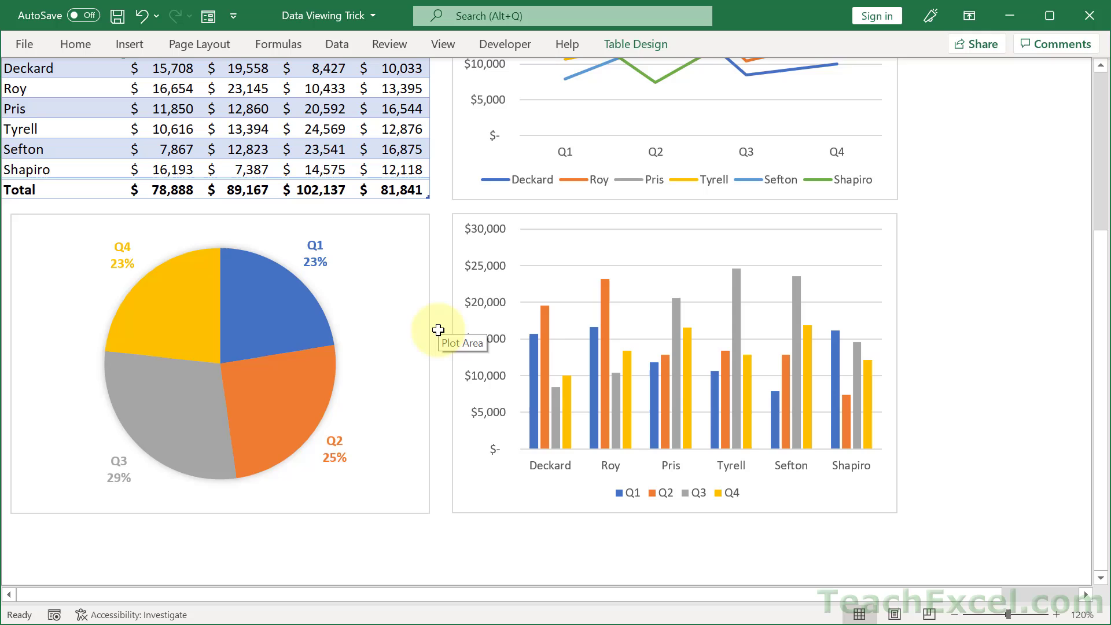
pyautogui.scroll(4, 439, 330)
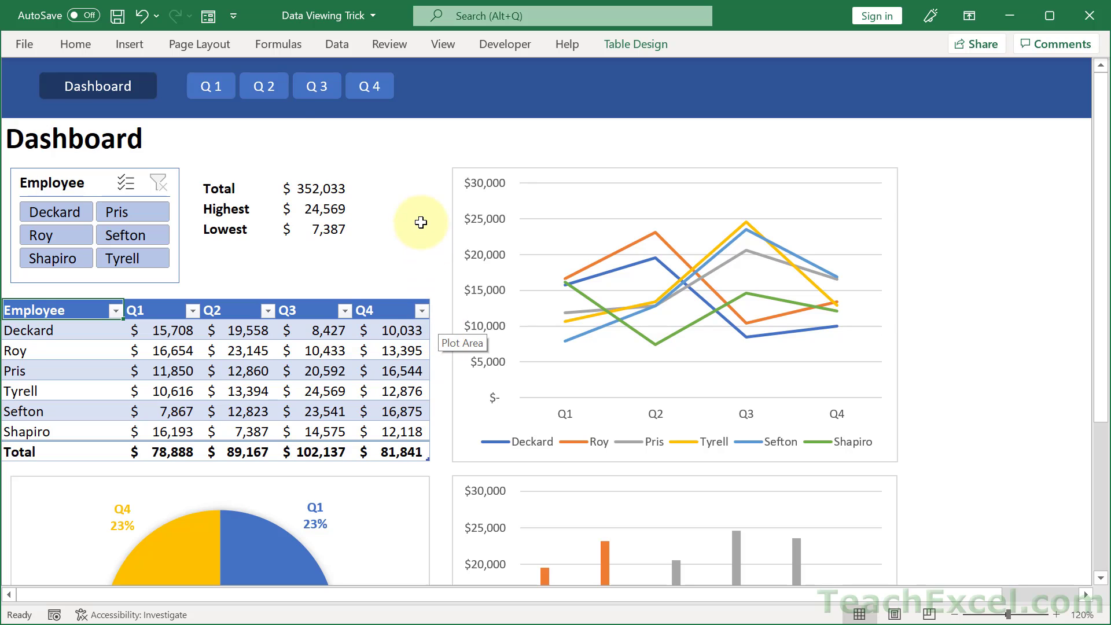
pyautogui.click(212, 87)
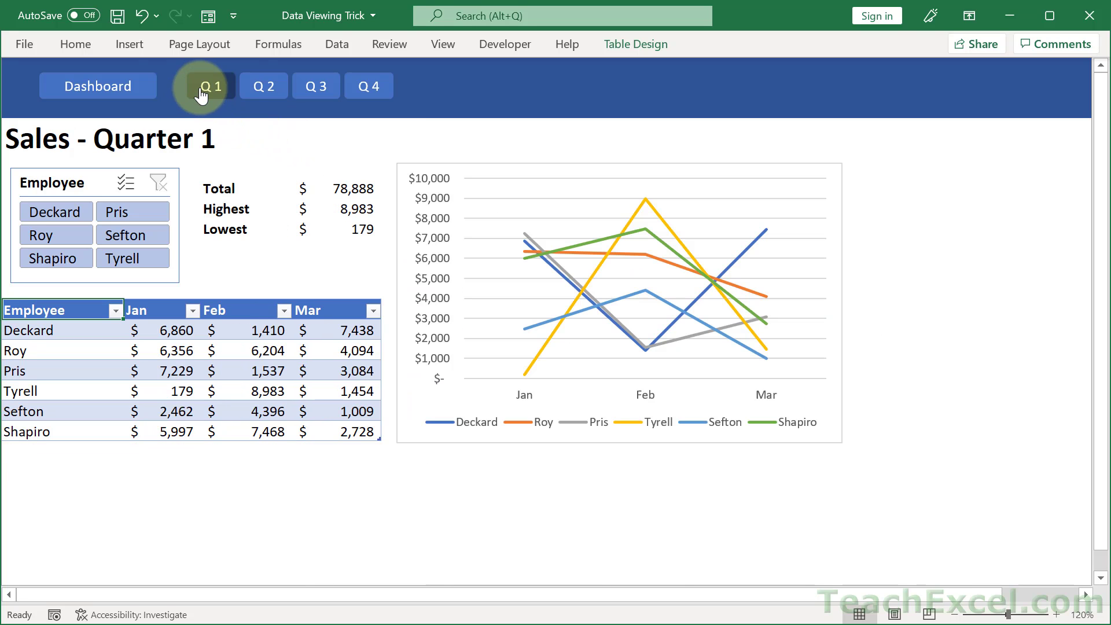
pyautogui.click(247, 90)
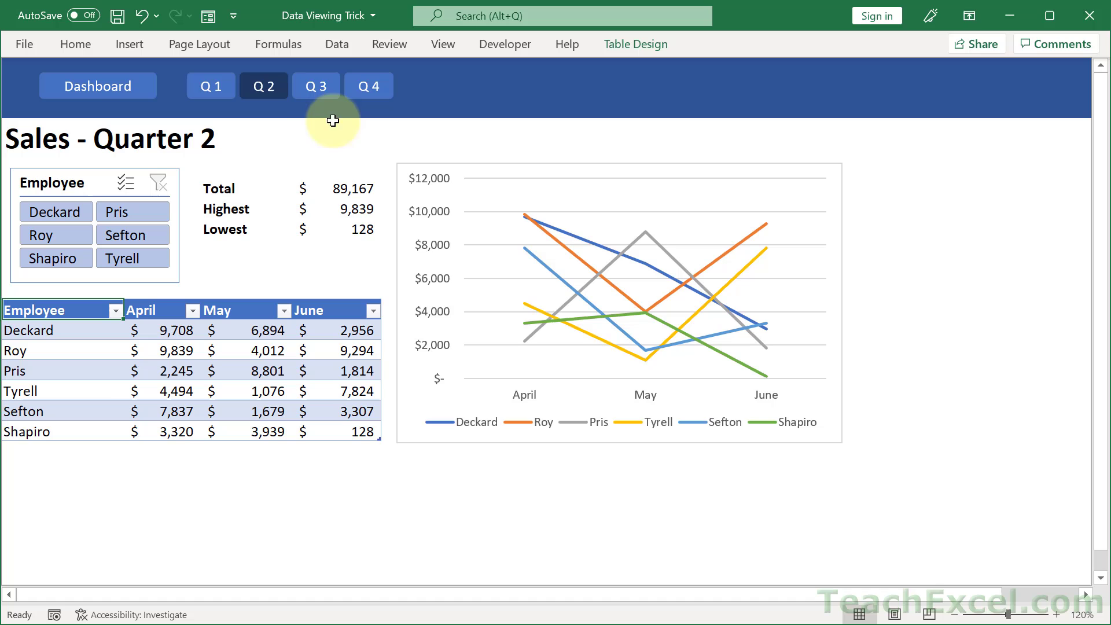
pyautogui.click(318, 90)
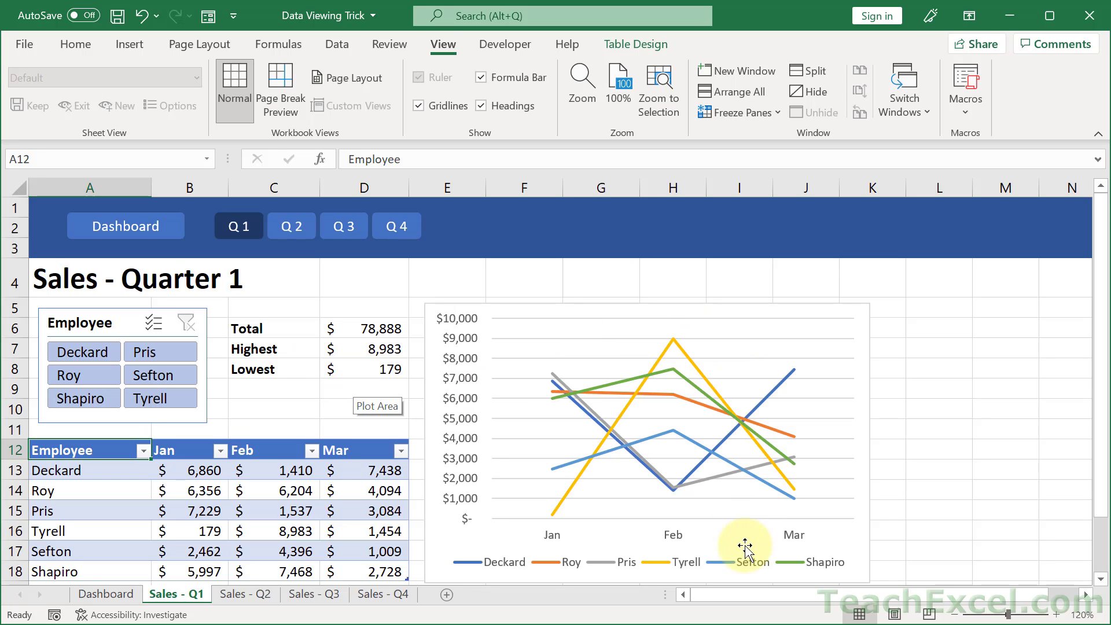
pyautogui.click(952, 615)
pyautogui.click(952, 617)
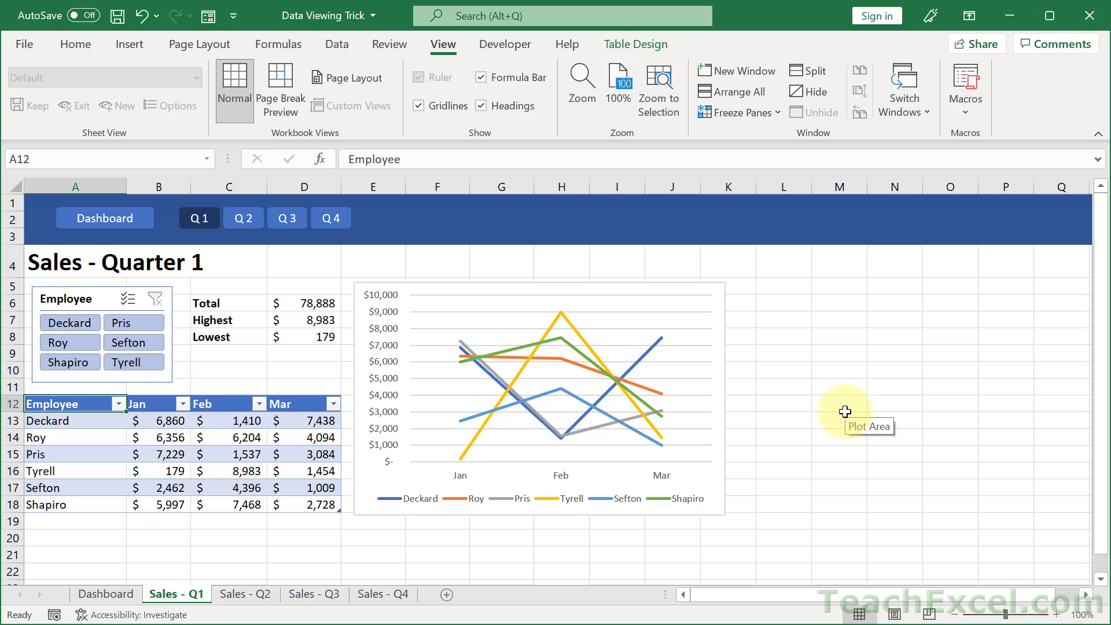
pyautogui.click(245, 220)
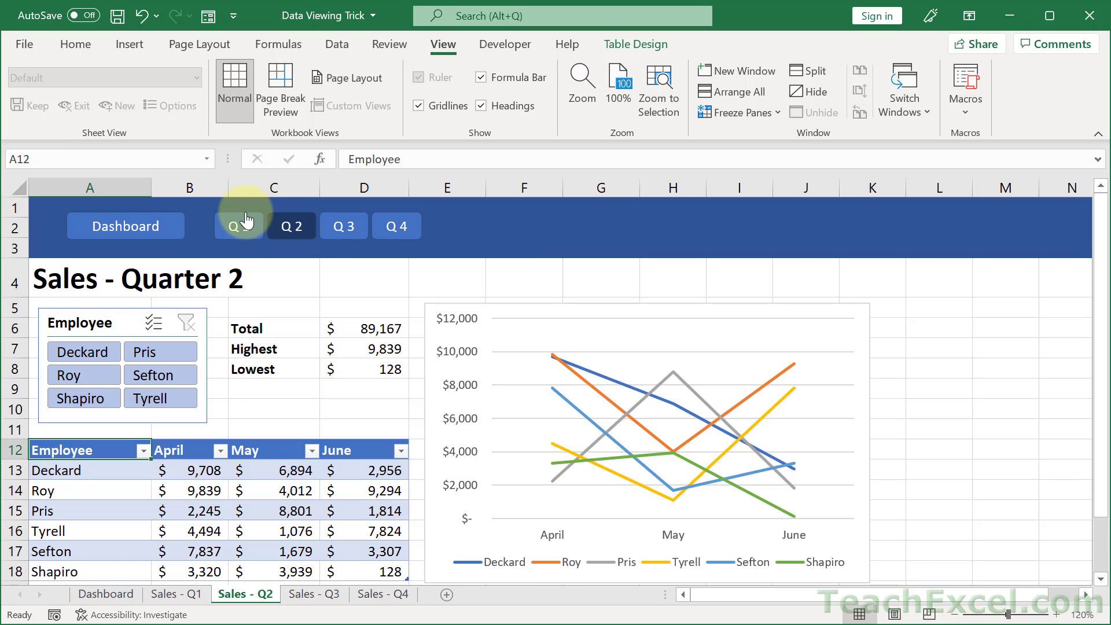
pyautogui.click(341, 227)
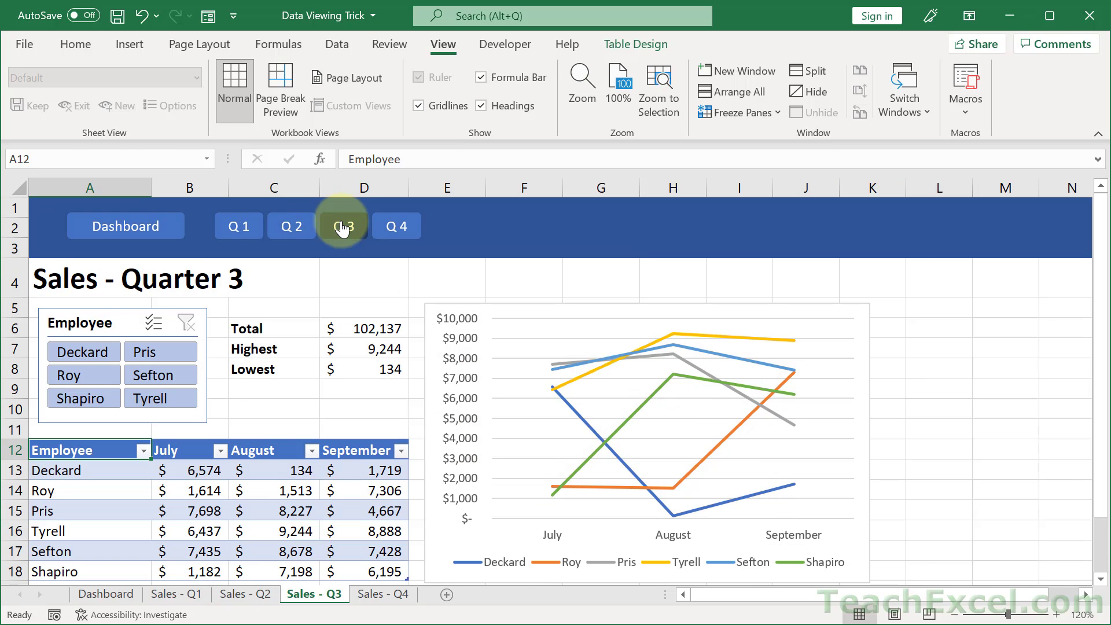
pyautogui.click(393, 229)
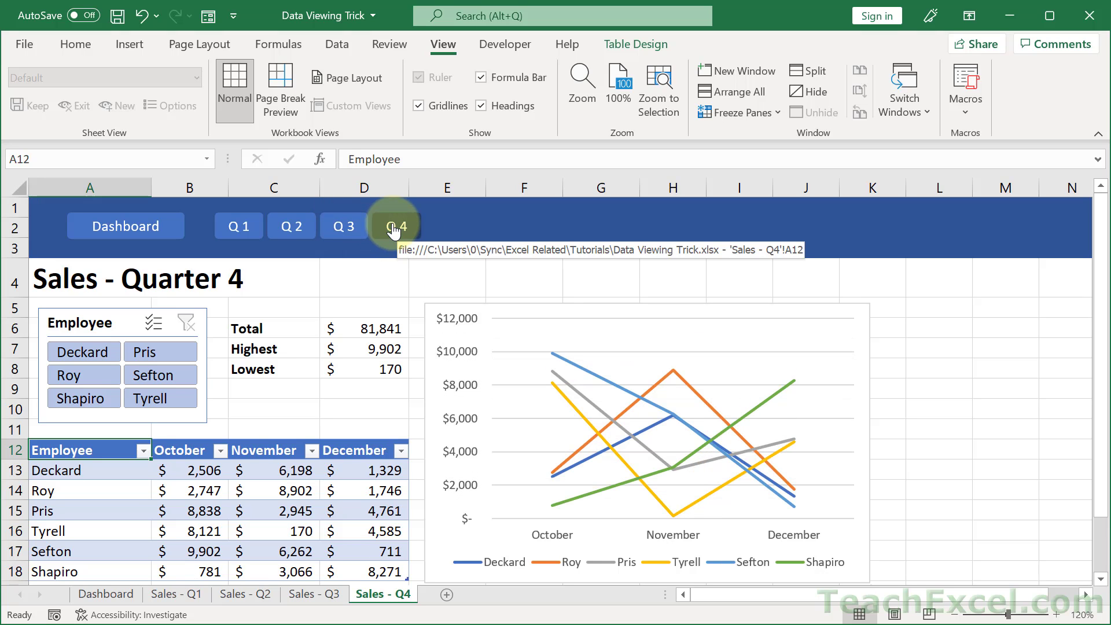
pyautogui.click(345, 226)
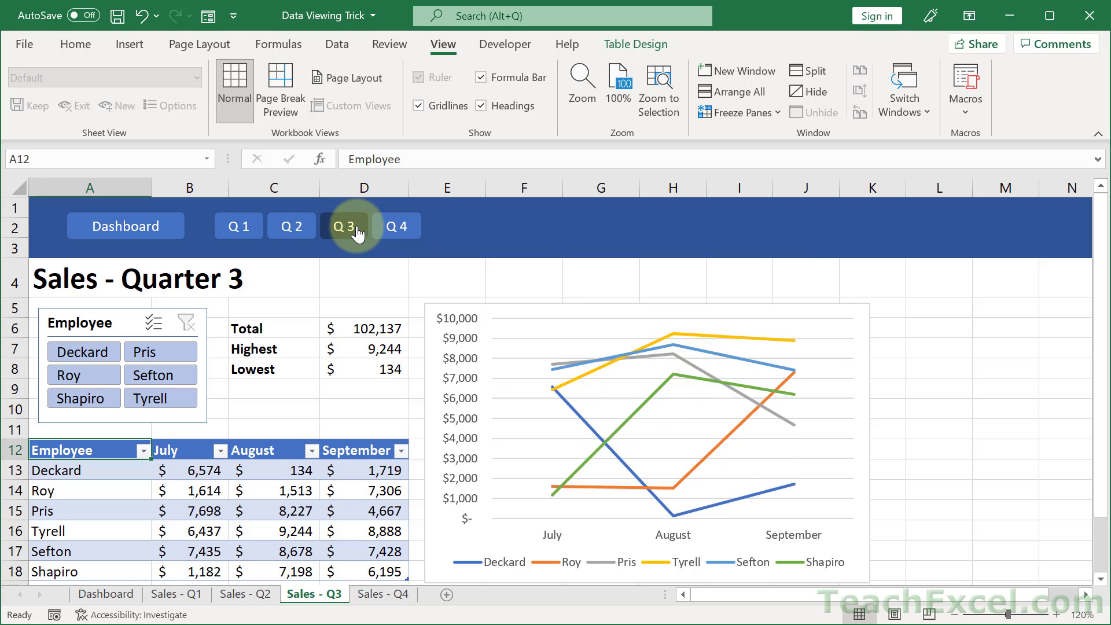
pyautogui.click(256, 596)
pyautogui.click(291, 595)
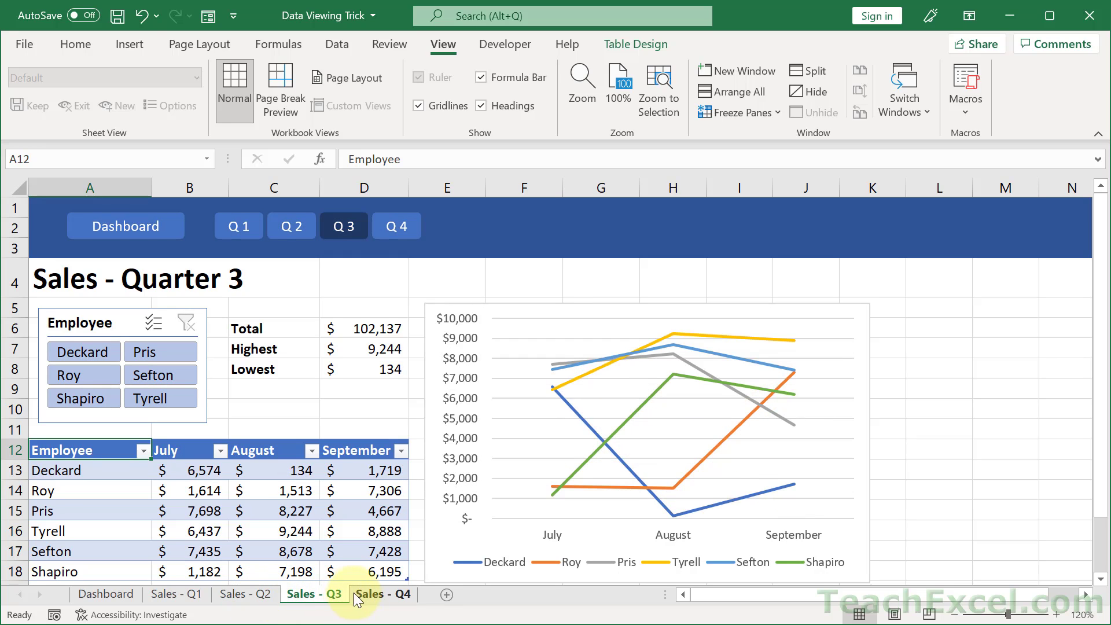
pyautogui.click(360, 593)
pyautogui.click(325, 592)
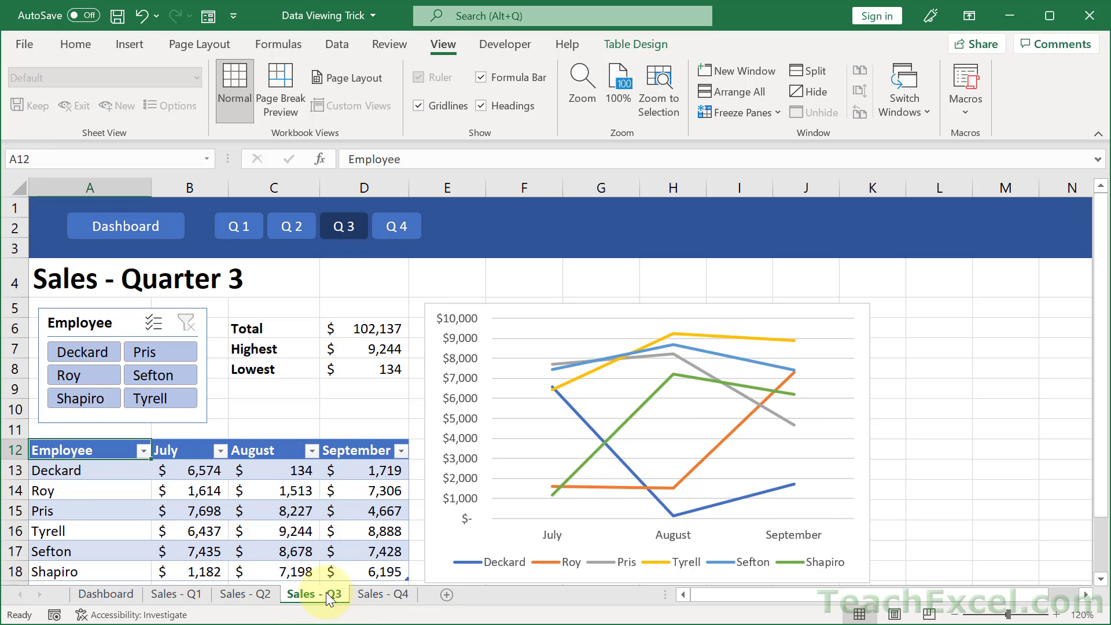
pyautogui.click(251, 598)
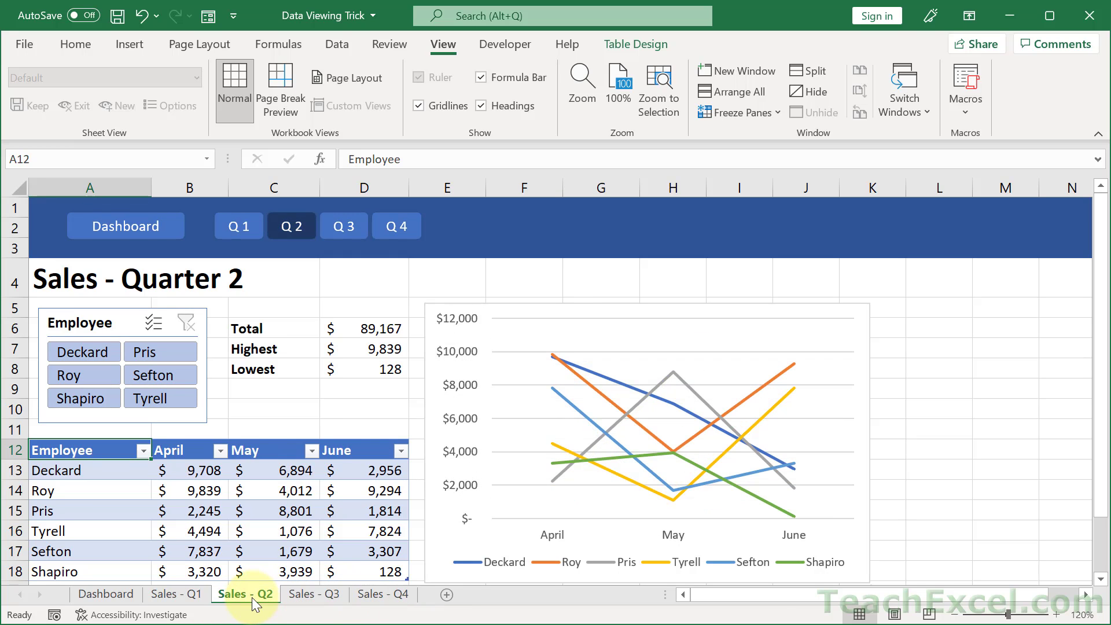
pyautogui.click(189, 592)
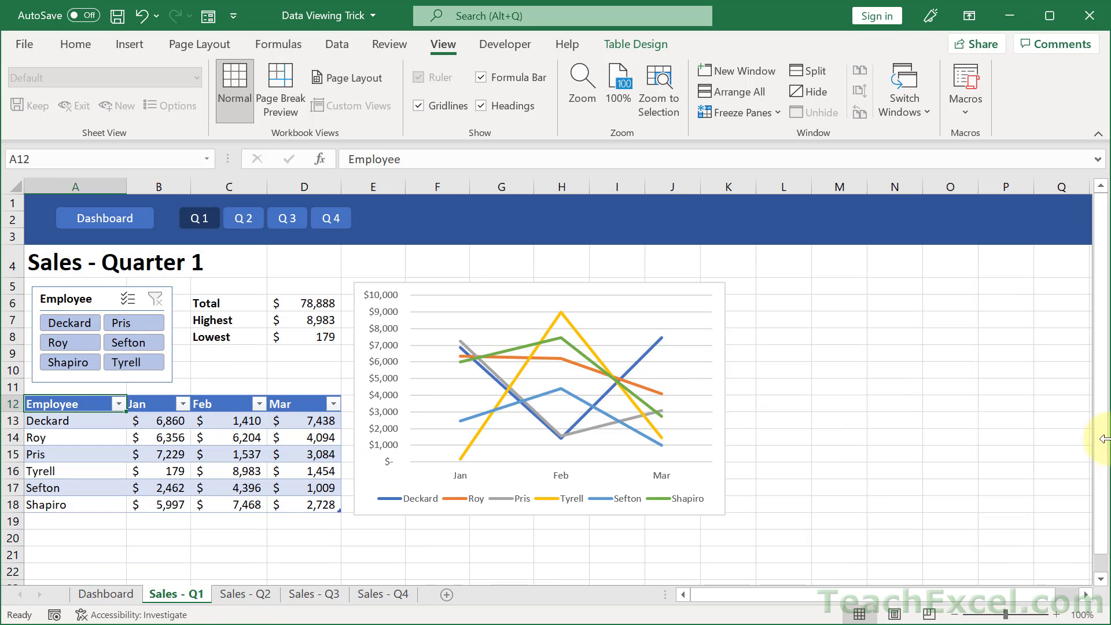
pyautogui.click(96, 597)
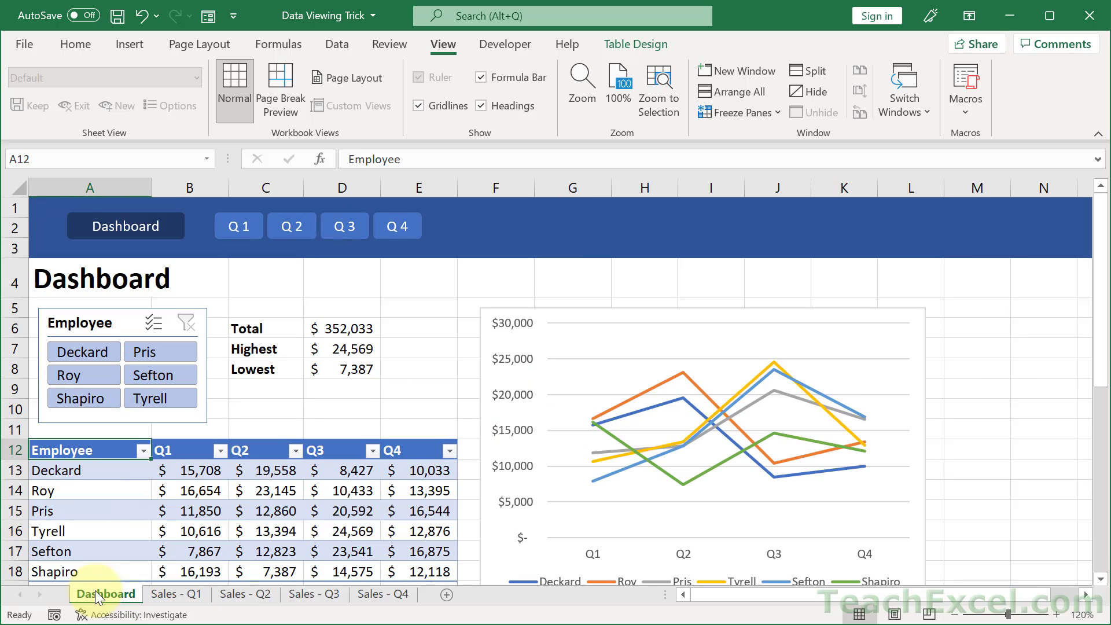
pyautogui.click(955, 614)
pyautogui.click(955, 615)
pyautogui.click(955, 615)
pyautogui.click(956, 614)
pyautogui.scroll(-1, 773, 421)
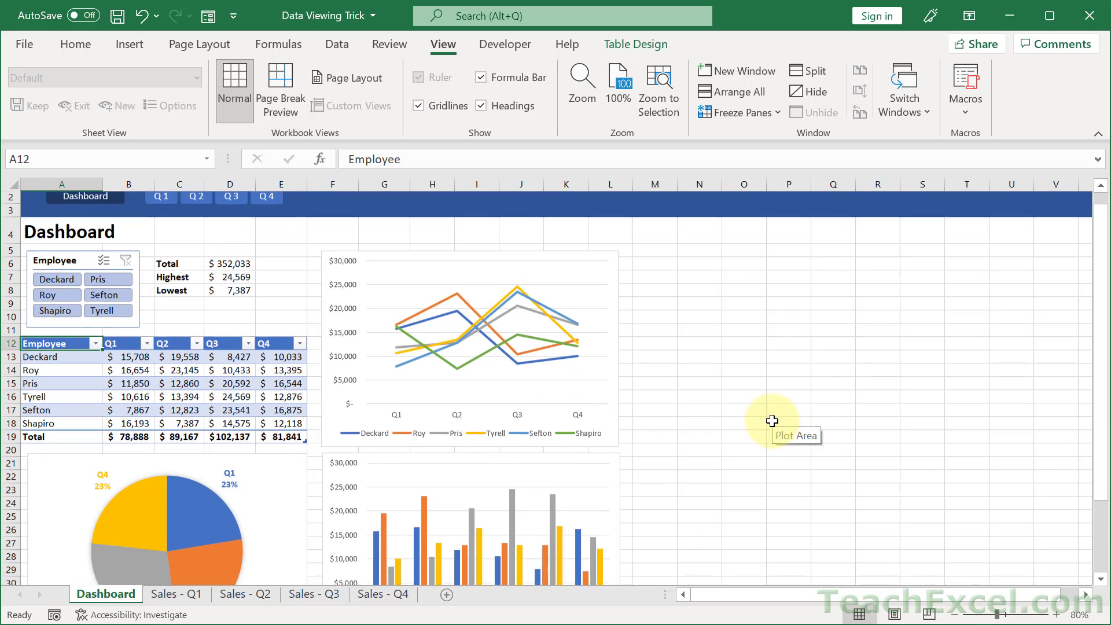
pyautogui.scroll(-8, 773, 421)
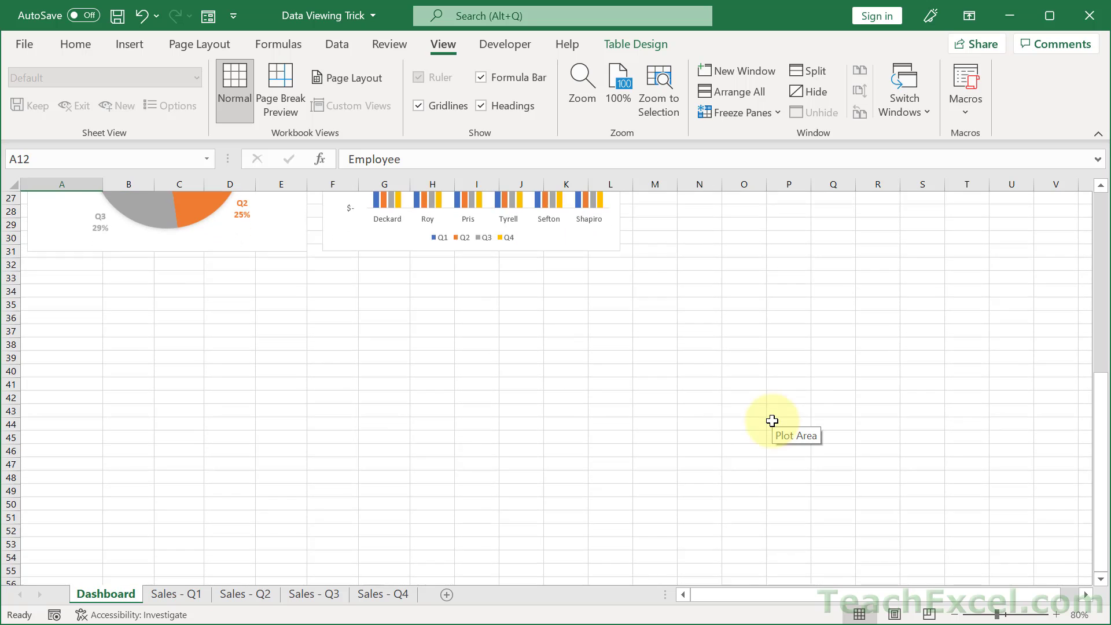
pyautogui.scroll(-4, 773, 421)
pyautogui.scroll(-2, 773, 421)
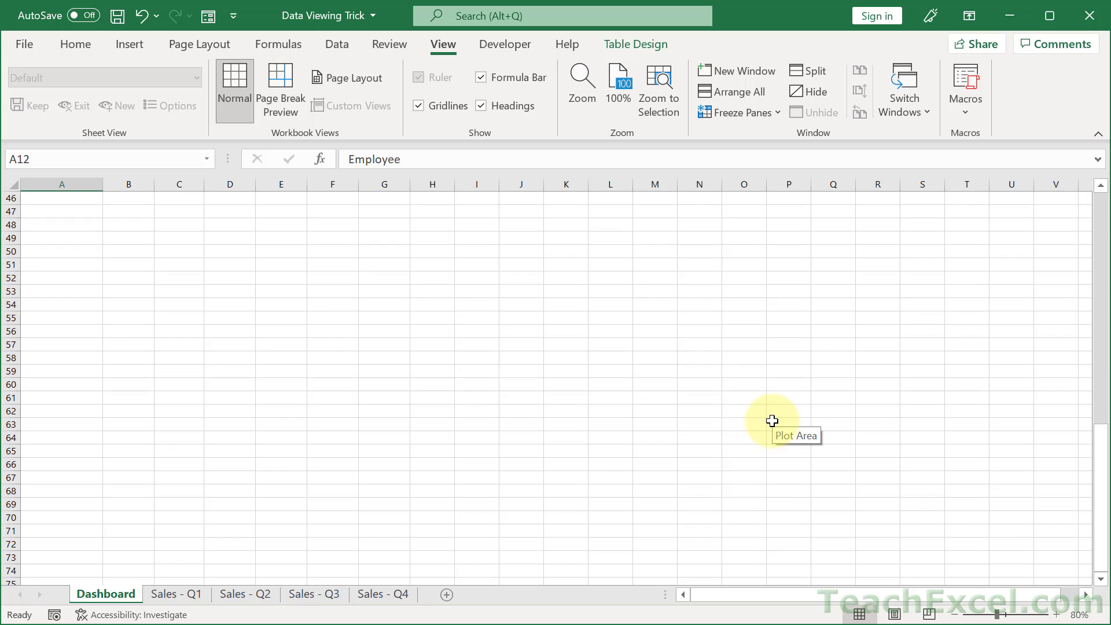
pyautogui.scroll(15, 773, 421)
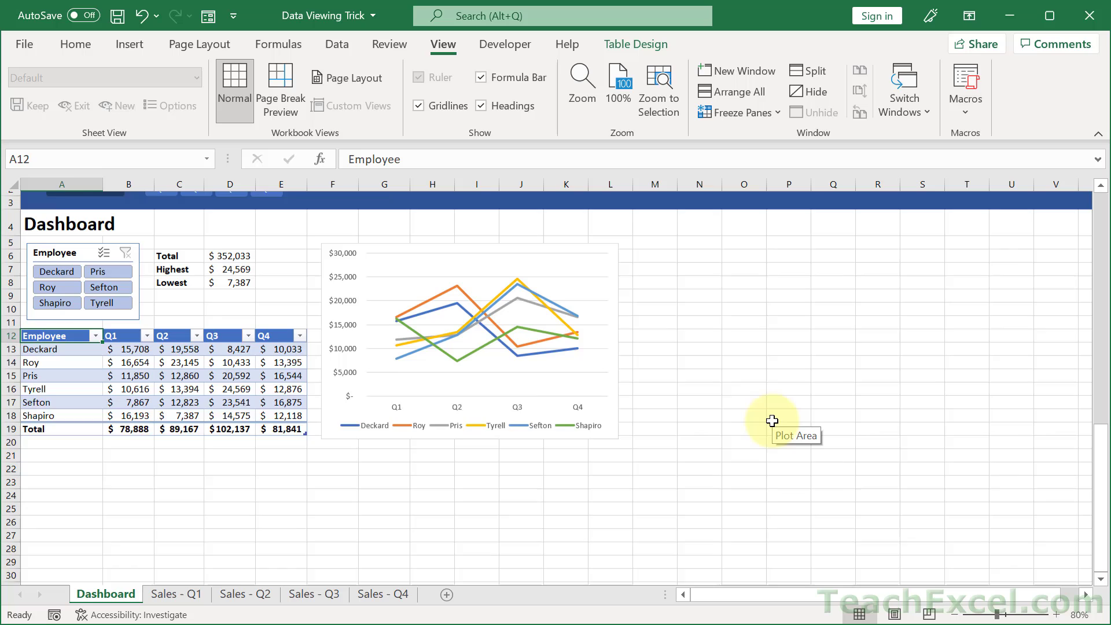
pyautogui.scroll(1, 773, 421)
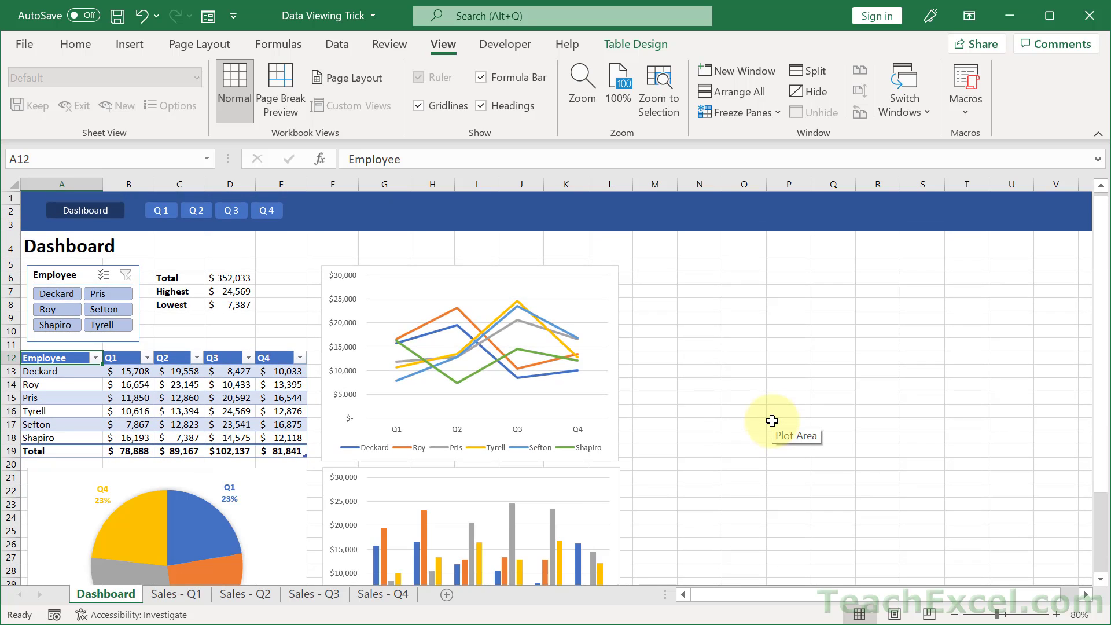
pyautogui.click(179, 591)
pyautogui.click(262, 593)
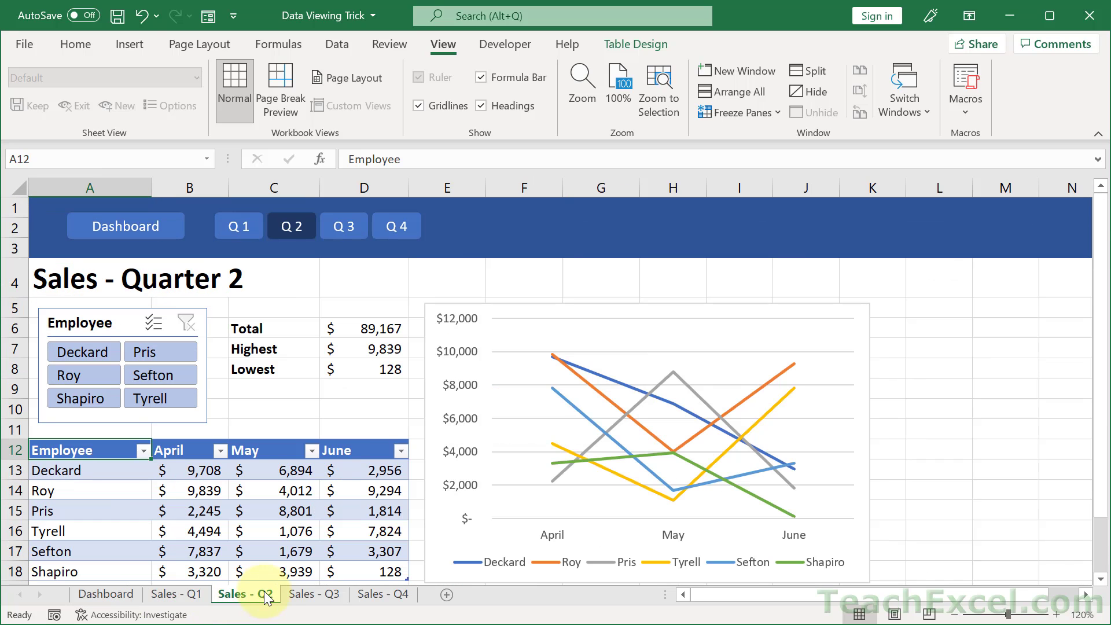
pyautogui.click(302, 592)
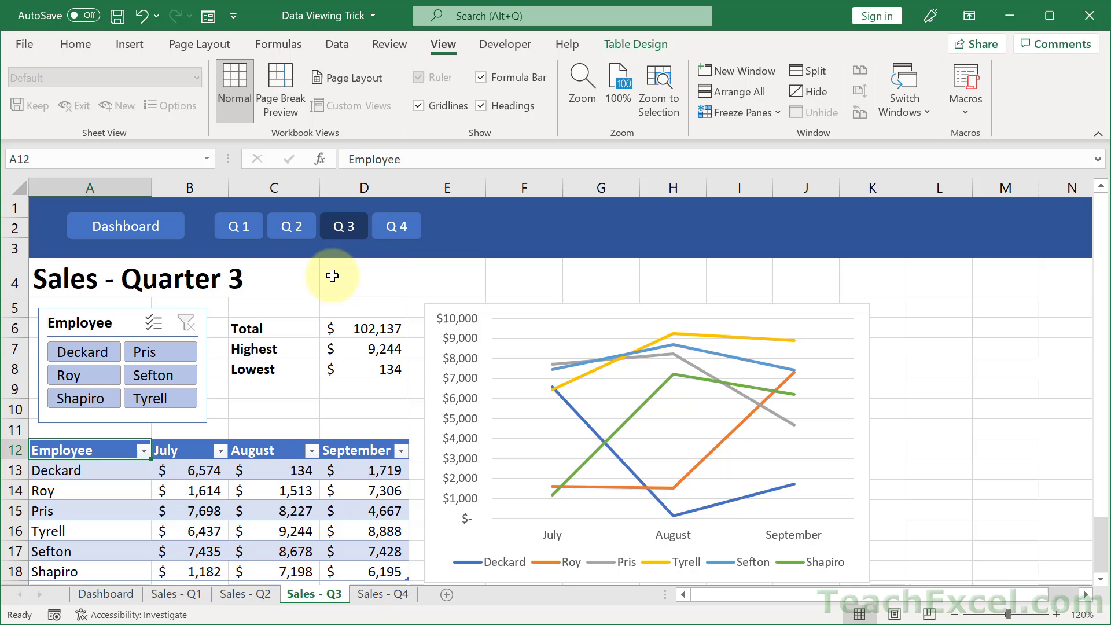
pyautogui.click(293, 227)
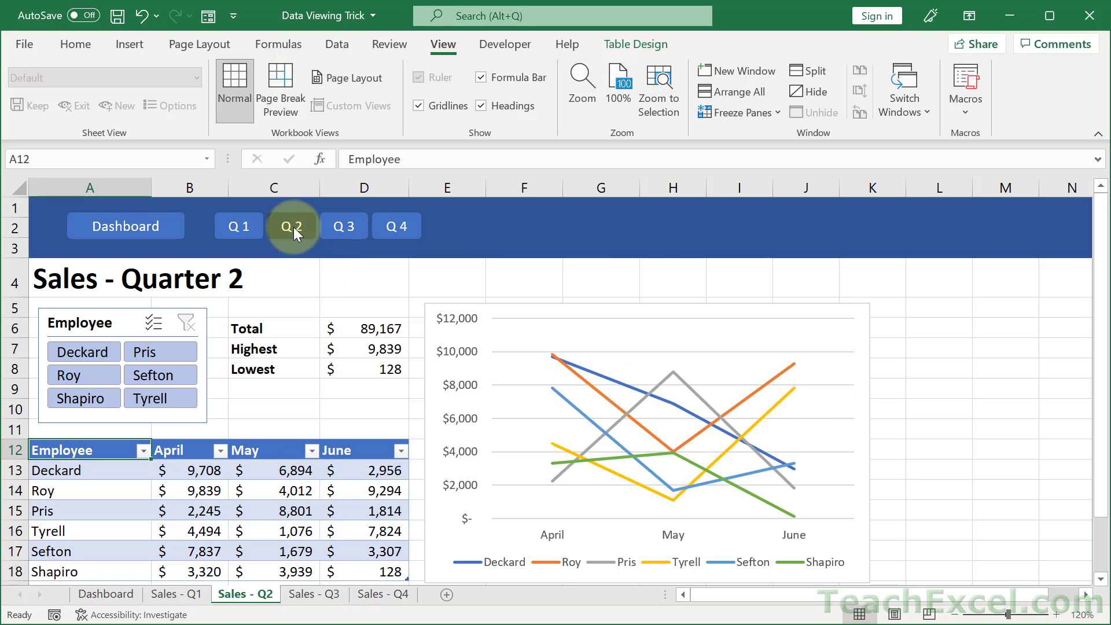
pyautogui.click(245, 234)
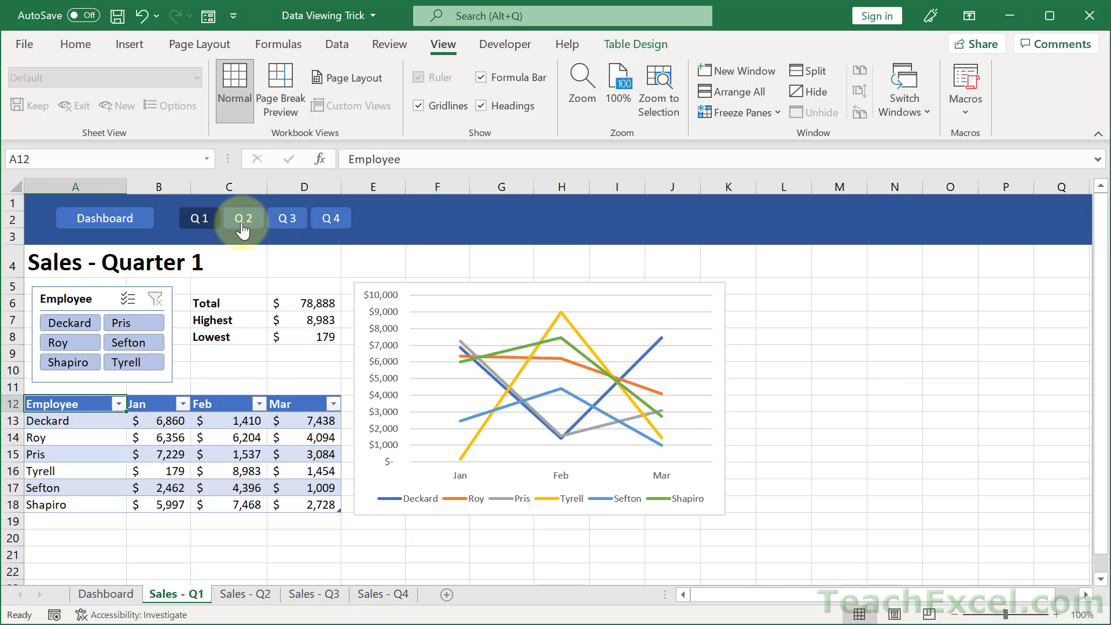
# From the Sales - Q4 sheet, insert a new blank worksheet, Sheet1, after it.
pyautogui.click(242, 229)
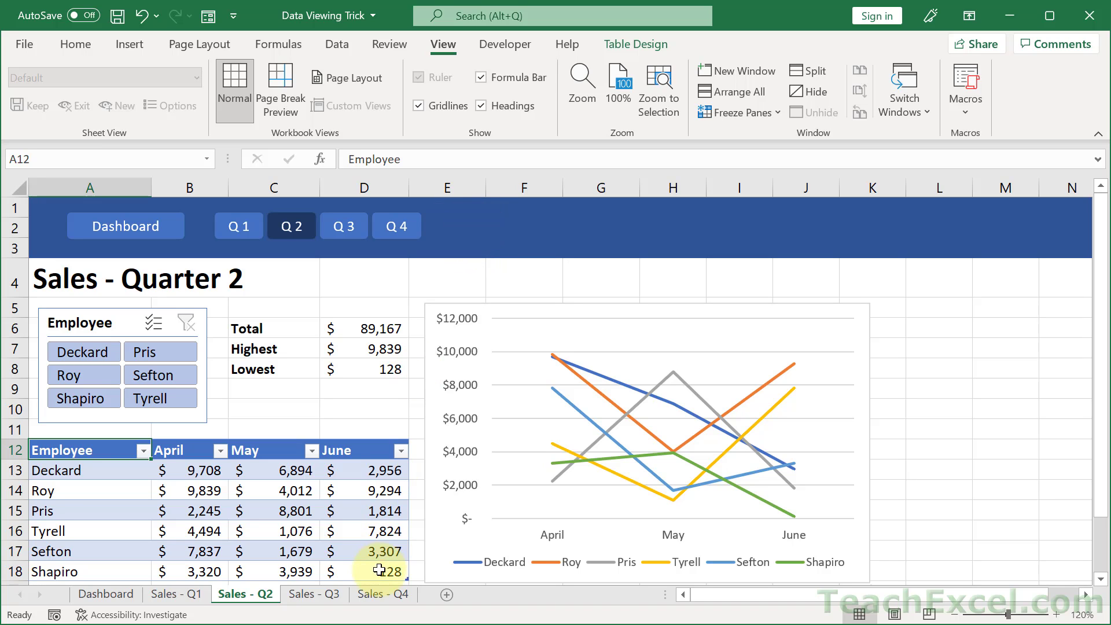
pyautogui.click(382, 596)
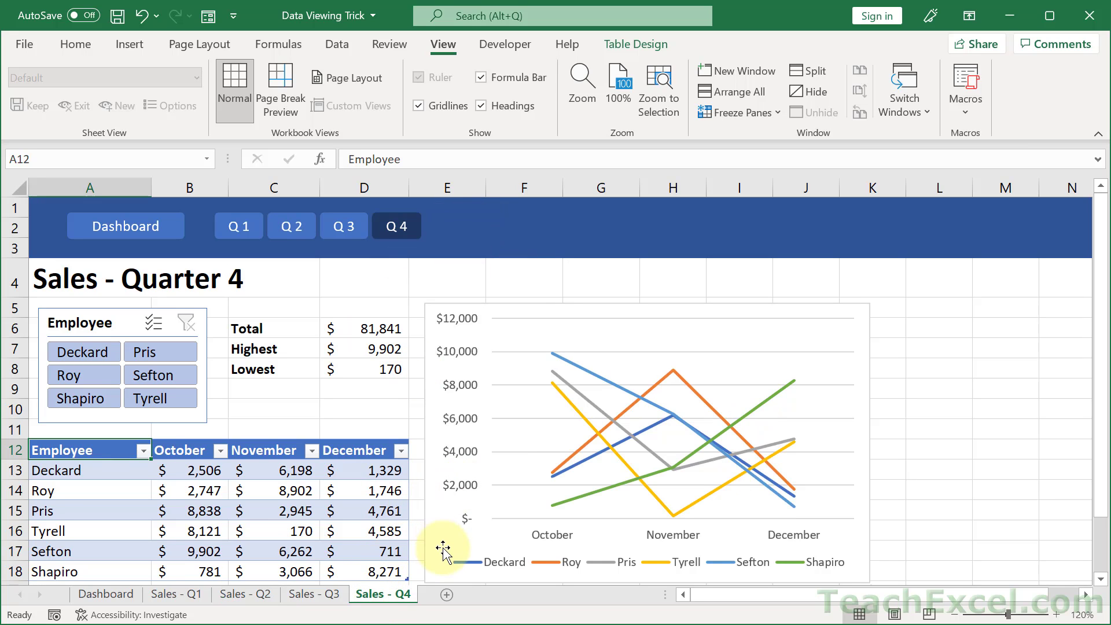
pyautogui.click(448, 596)
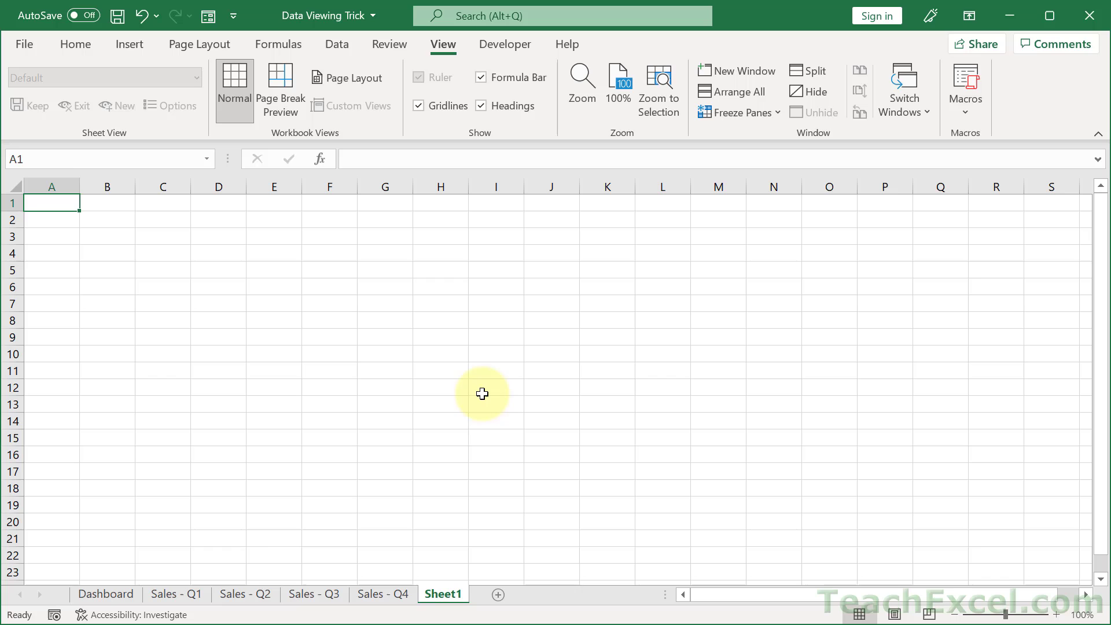
# Cycle through Sales - Q1 to Q4 using the sheet tabs and Ctrl+PageDown/PageUp, returning to Q1.
pyautogui.click(191, 597)
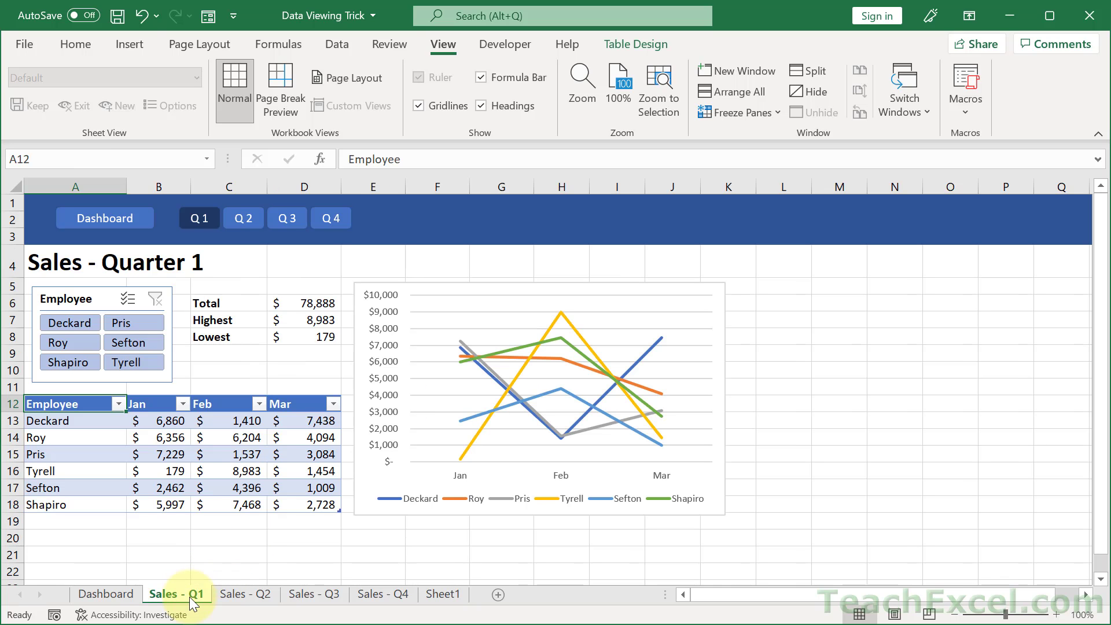
pyautogui.click(234, 594)
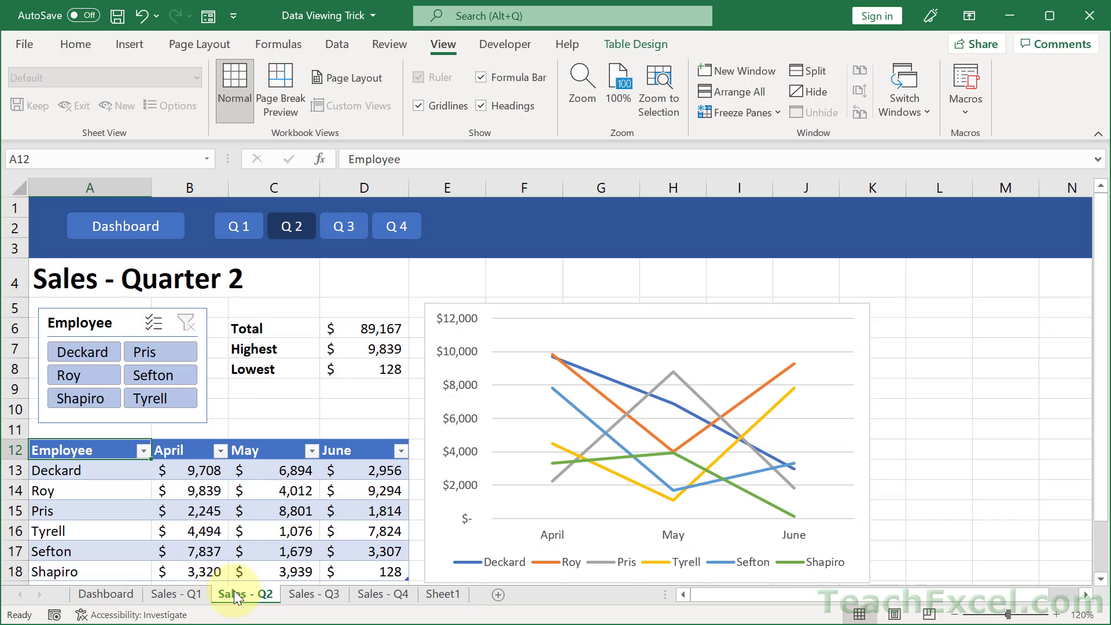
pyautogui.click(190, 597)
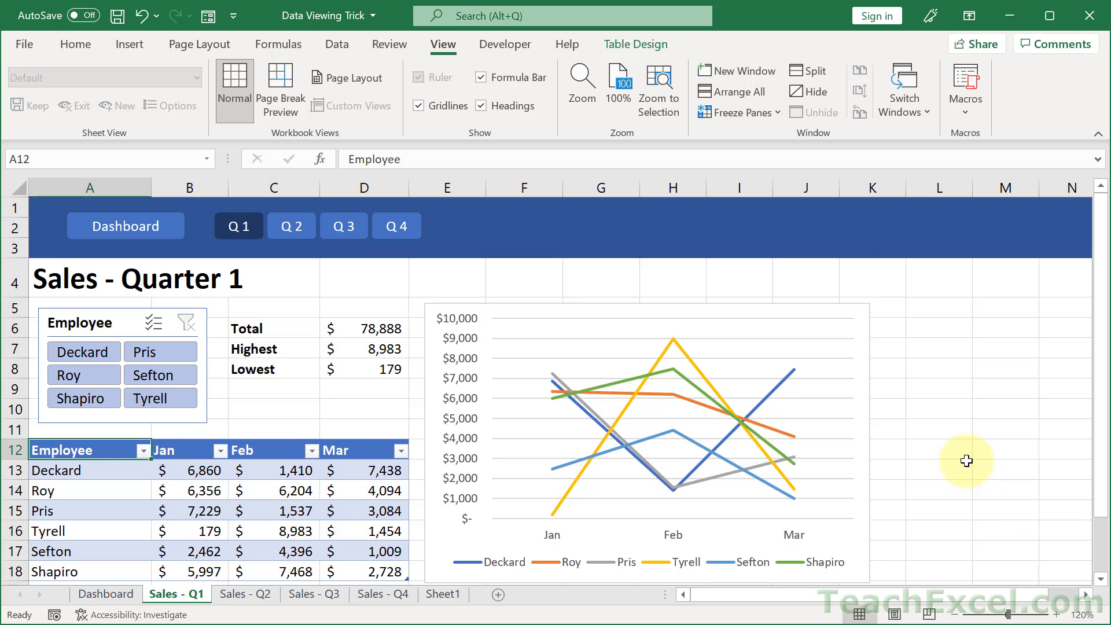
pyautogui.hotkey('ctrl', 'pagedown')
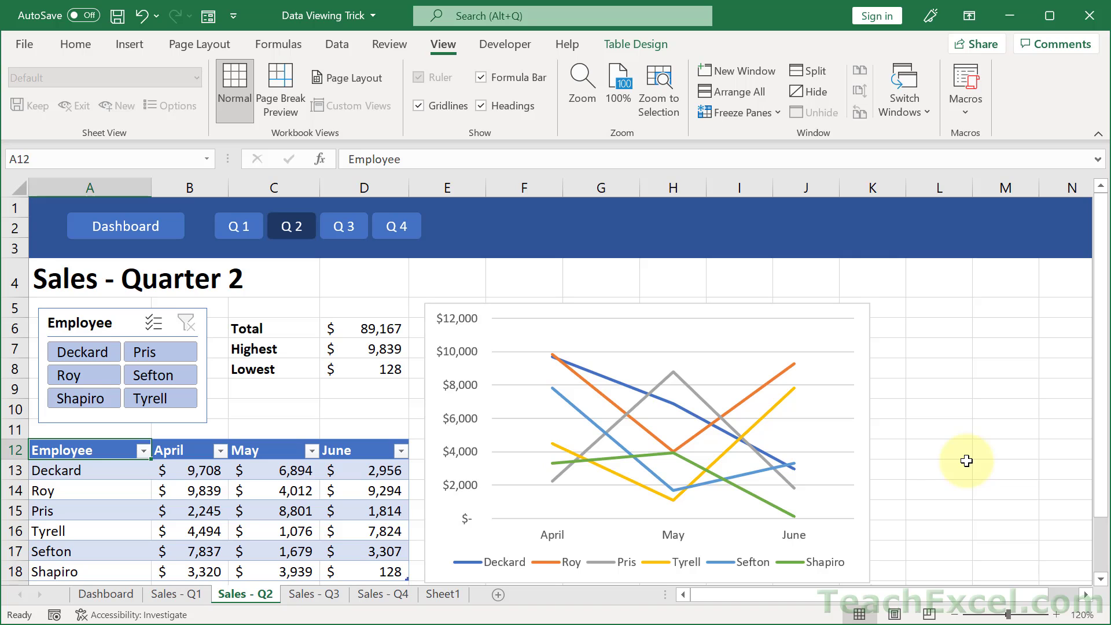
pyautogui.hotkey('ctrl', 'pagedown')
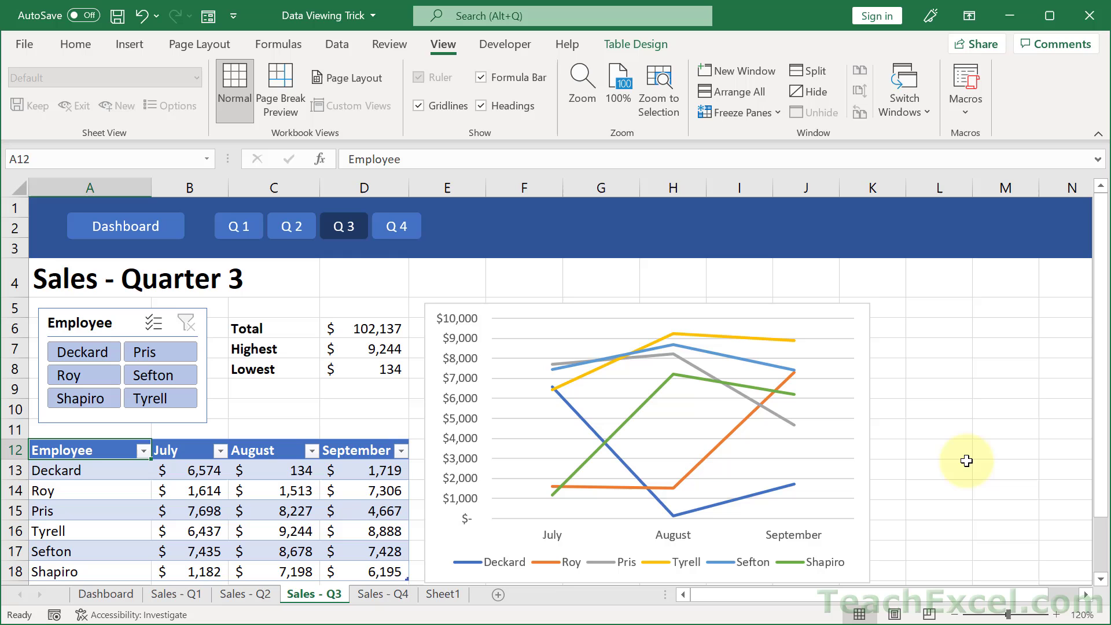
pyautogui.hotkey('ctrl', 'pagedown')
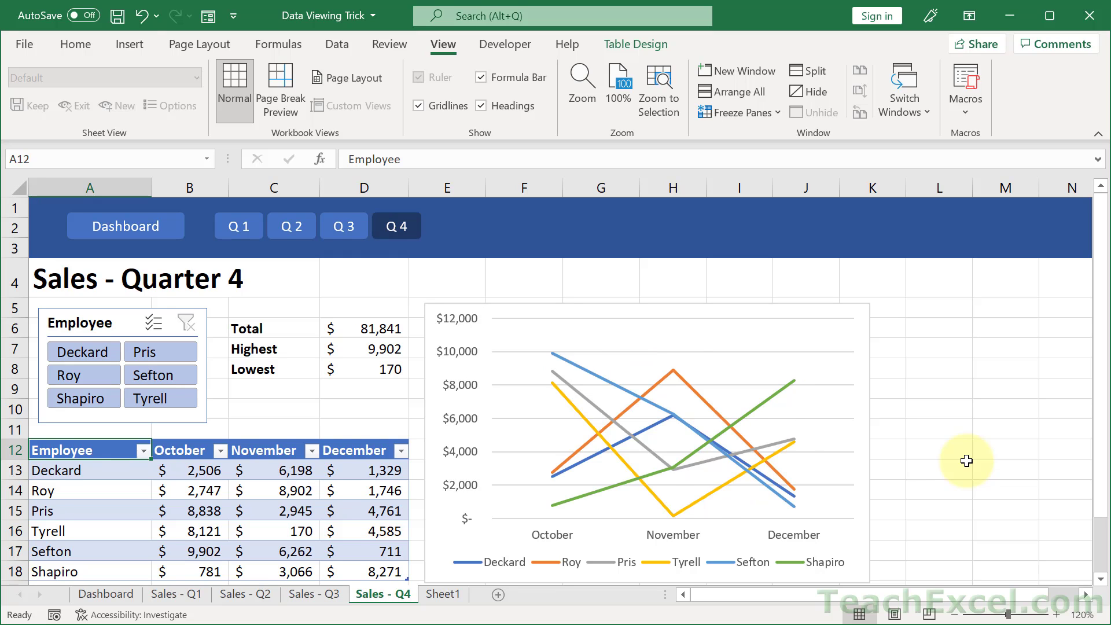
pyautogui.hotkey('ctrl', 'pageup')
pyautogui.hotkey('ctrl', 'pageup')
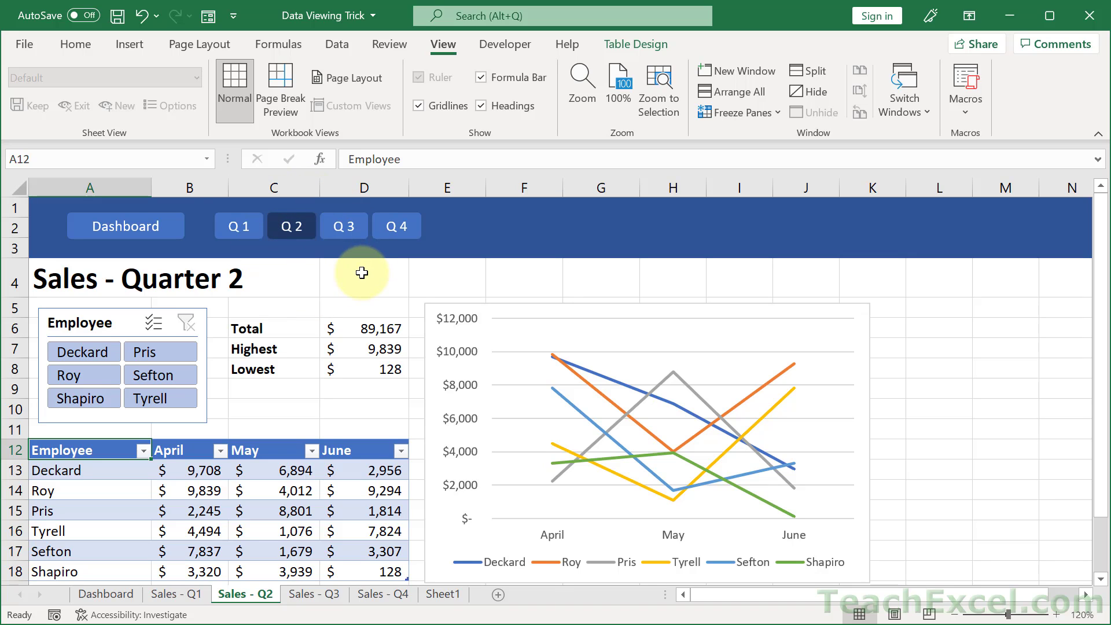
pyautogui.hotkey('ctrl', 'pageup')
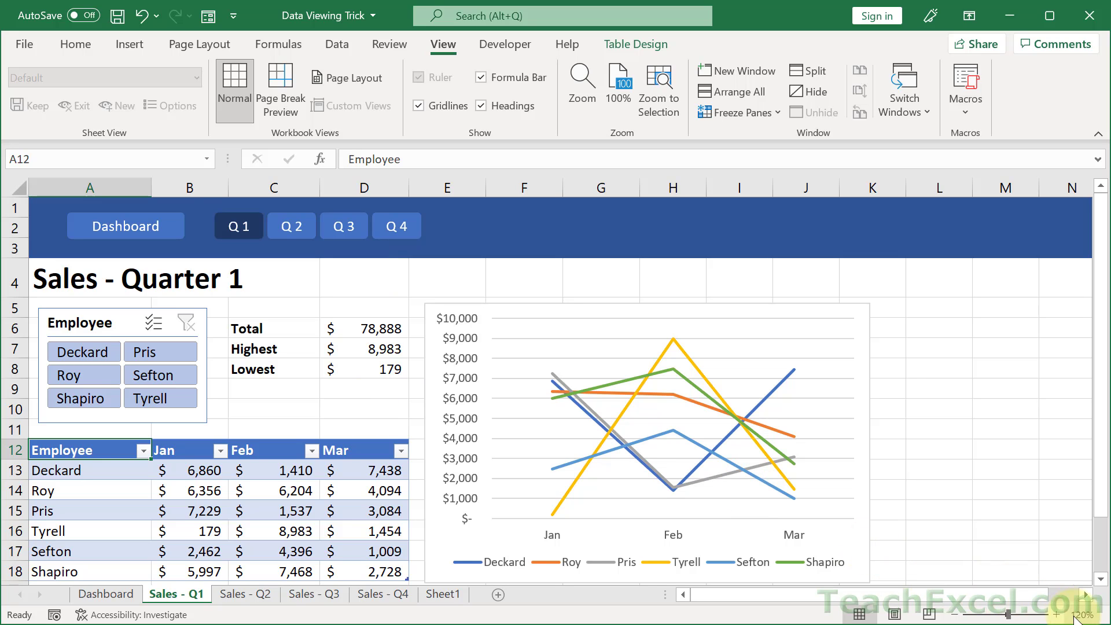
# Zoom the view to 130%, then visit Sales - Q2 and Q3 and return to Sales - Q1.
pyautogui.click(1057, 615)
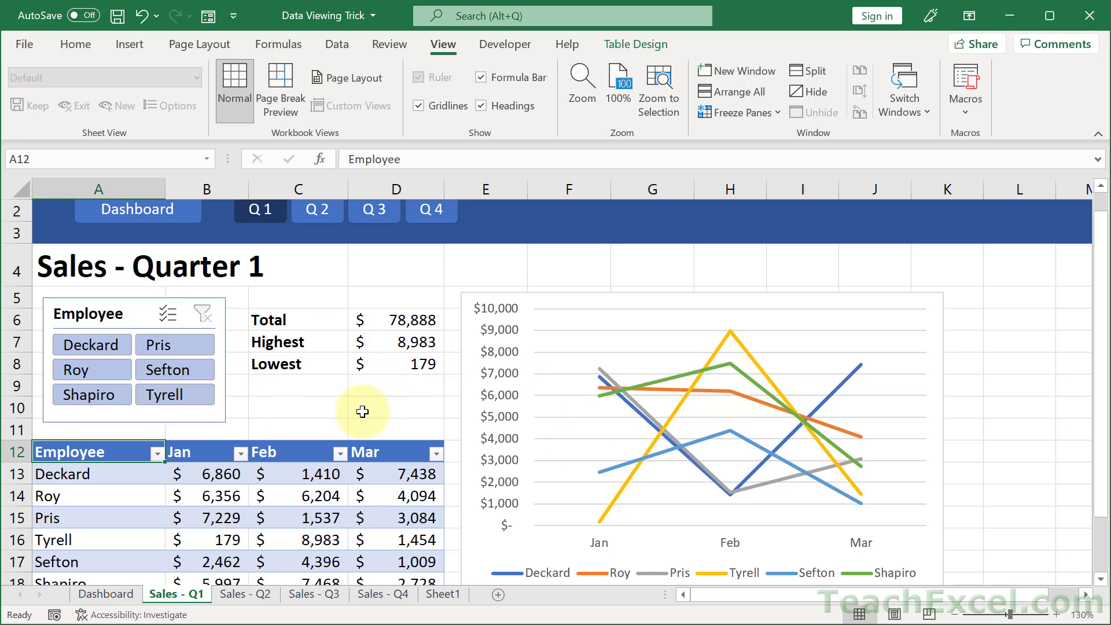
pyautogui.click(235, 595)
pyautogui.click(304, 592)
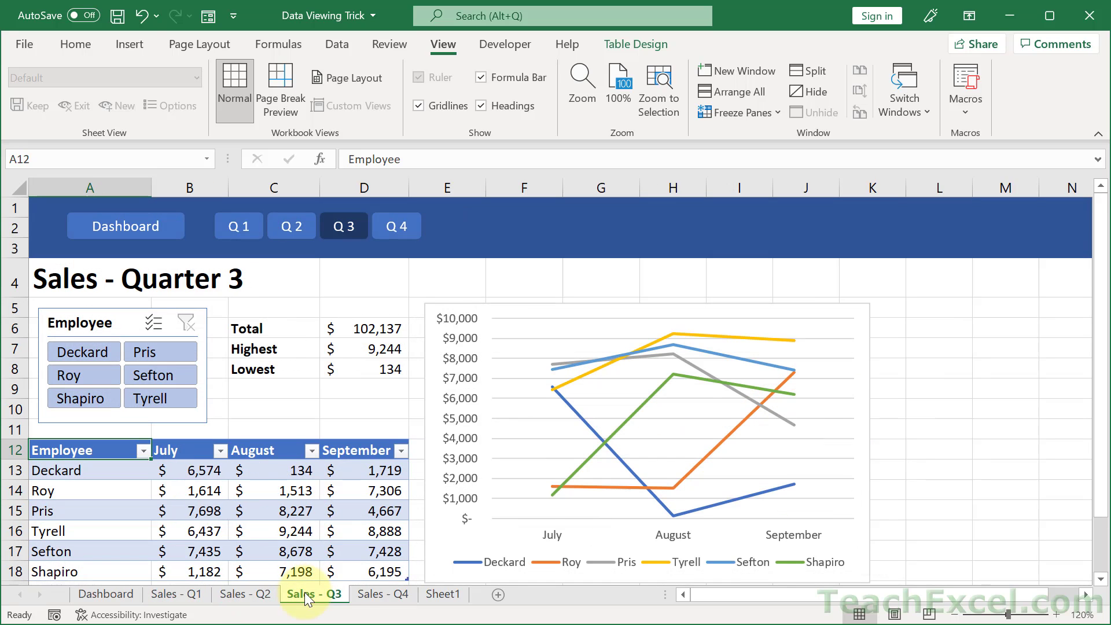
pyautogui.click(188, 594)
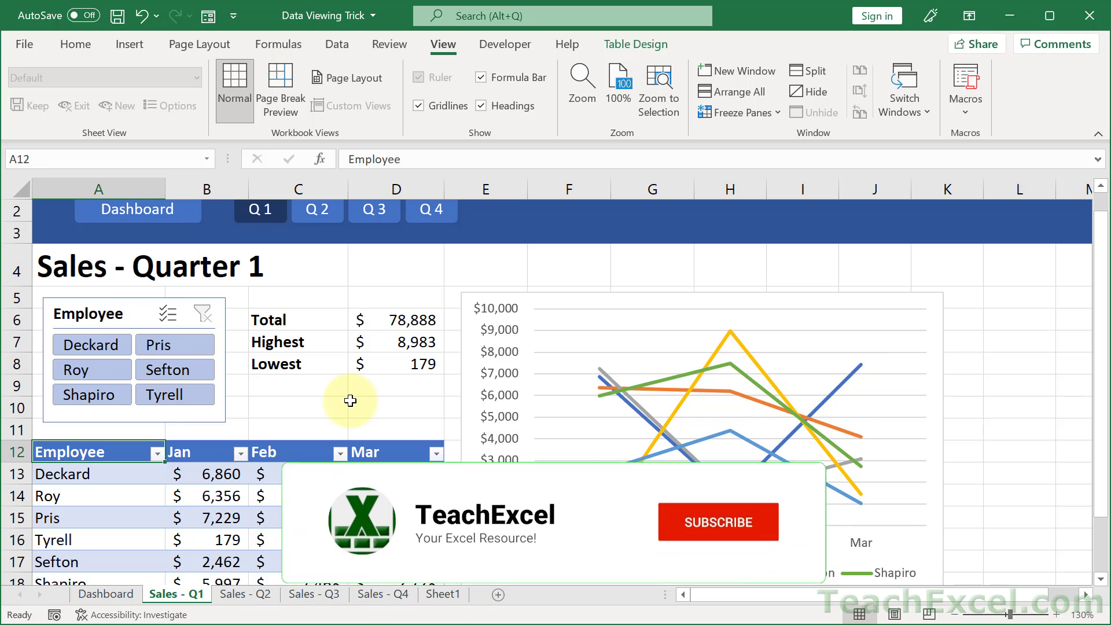
# Zoom to 150% and draw a rounded rectangle below the existing Dashboard button.
pyautogui.scroll(1, 351, 400)
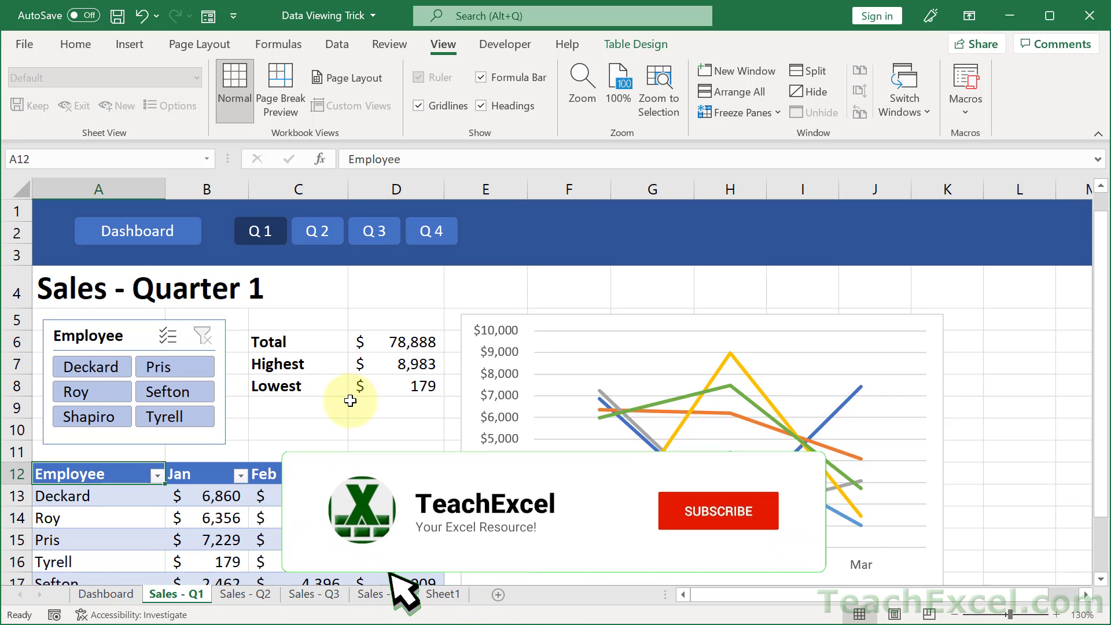
pyautogui.click(1057, 616)
pyautogui.click(1057, 615)
pyautogui.click(1057, 616)
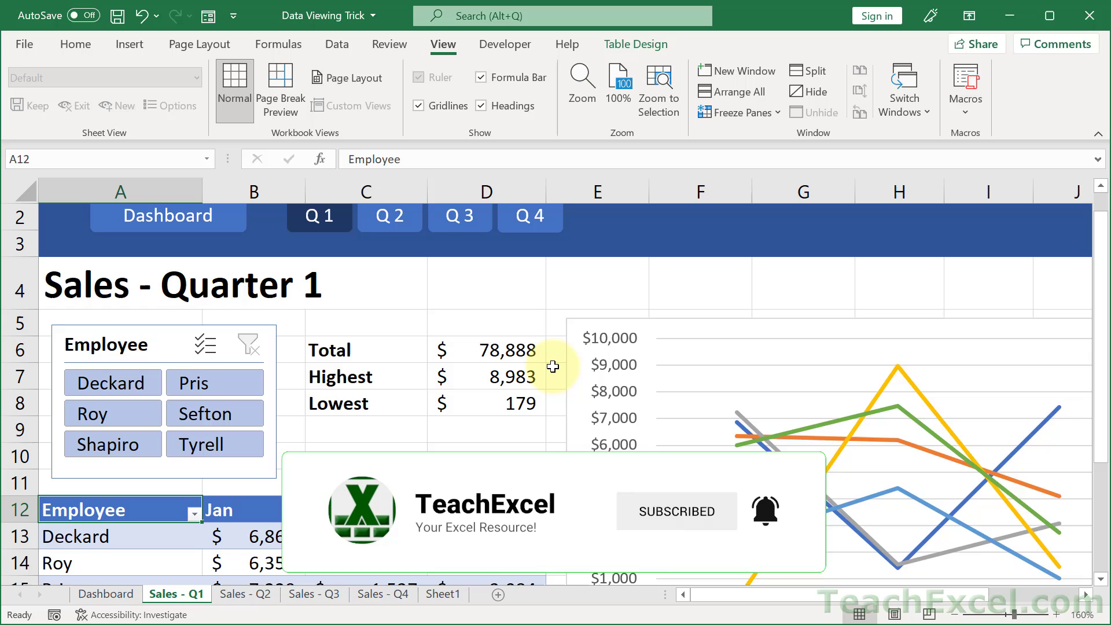
pyautogui.scroll(1, 553, 366)
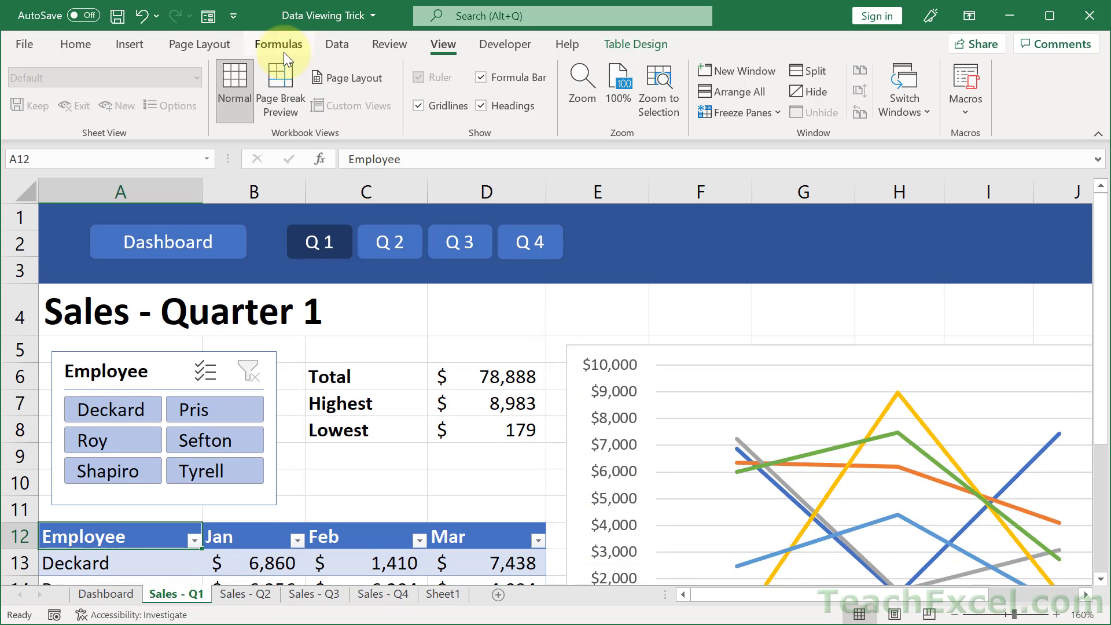
pyautogui.click(130, 45)
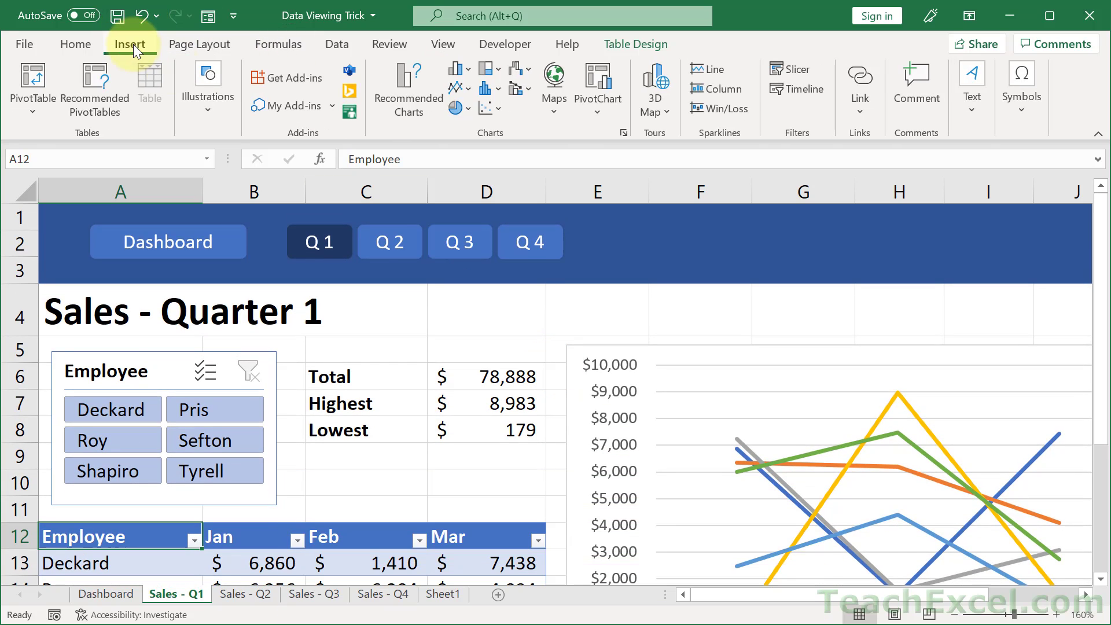
pyautogui.click(202, 79)
pyautogui.click(239, 169)
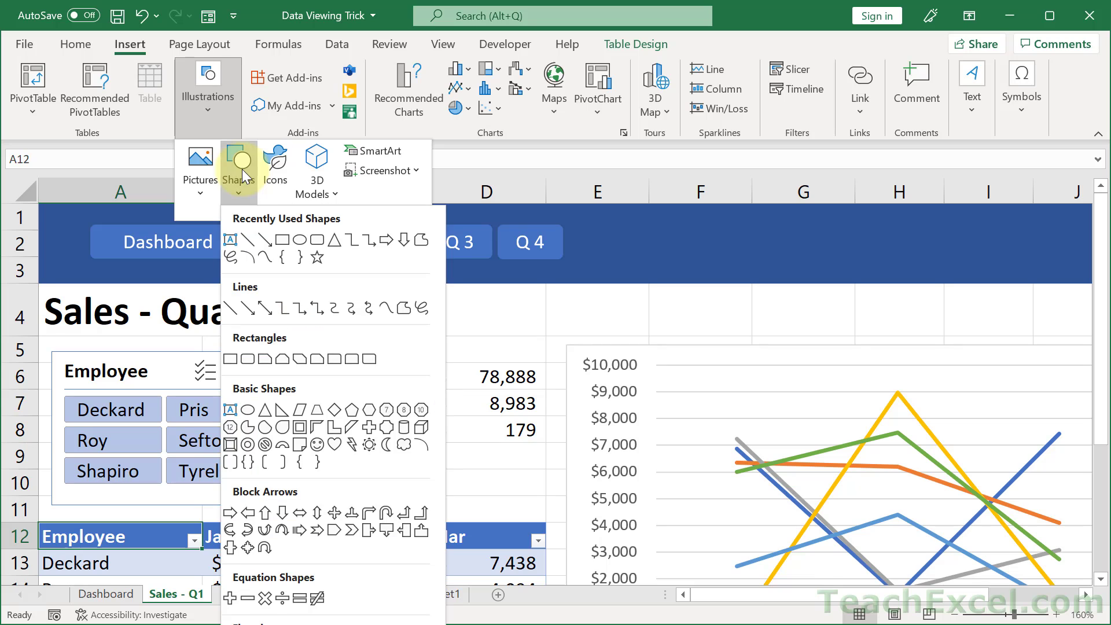
pyautogui.click(319, 240)
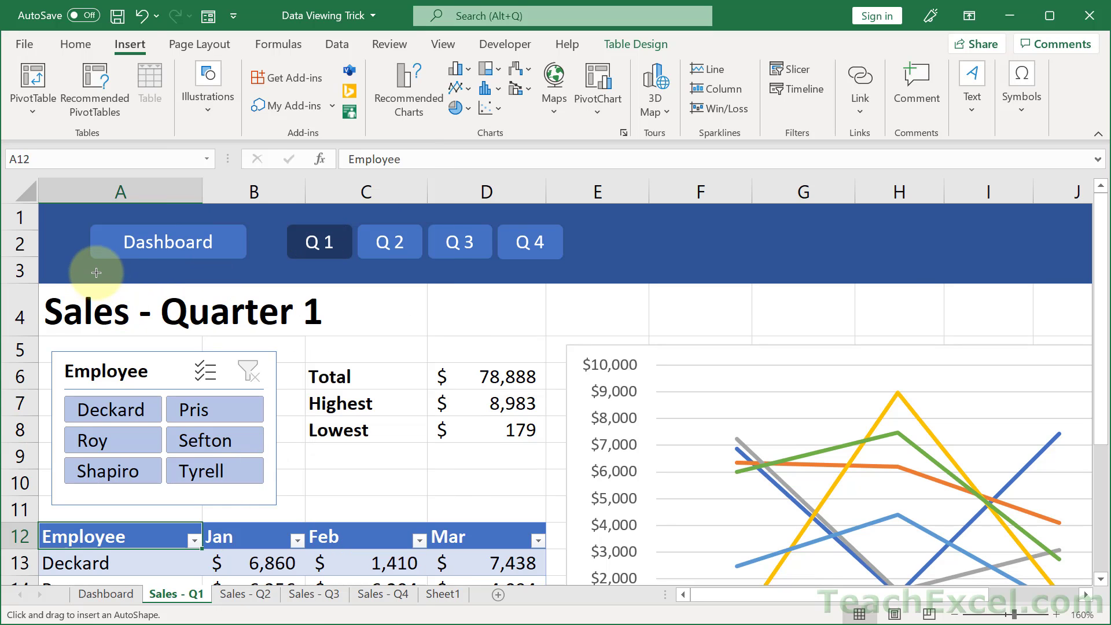
pyautogui.moveTo(90, 268)
pyautogui.mouseDown()
pyautogui.moveTo(231, 286)
pyautogui.moveTo(246, 298)
pyautogui.mouseUp()
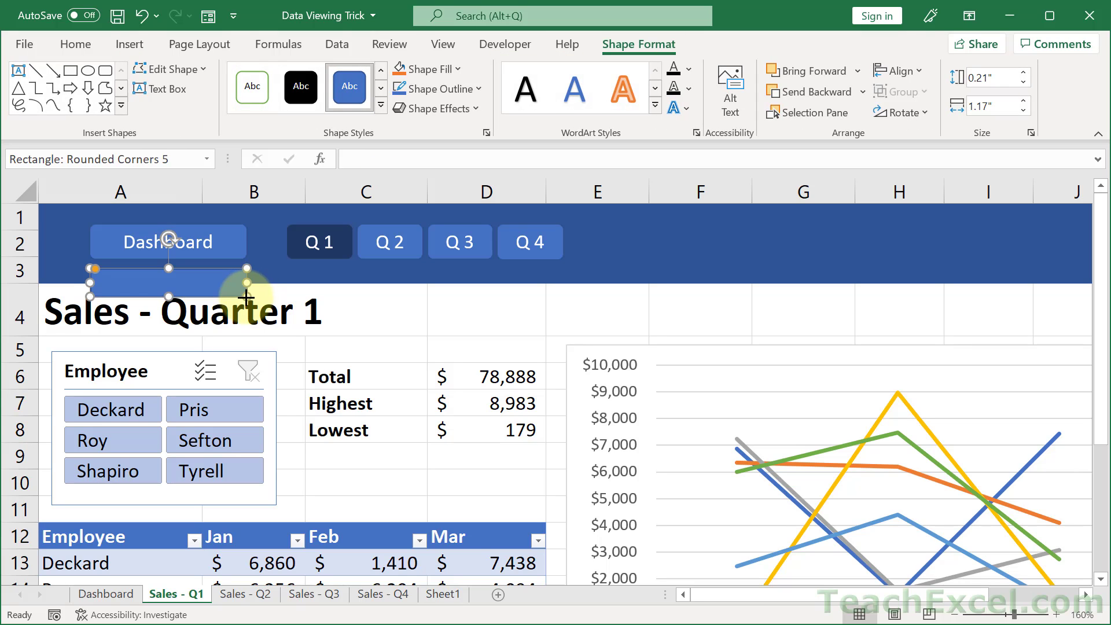
# Label the new shape 'Dashboard' and centre its text horizontally and vertically.
pyautogui.write('Dashboard')
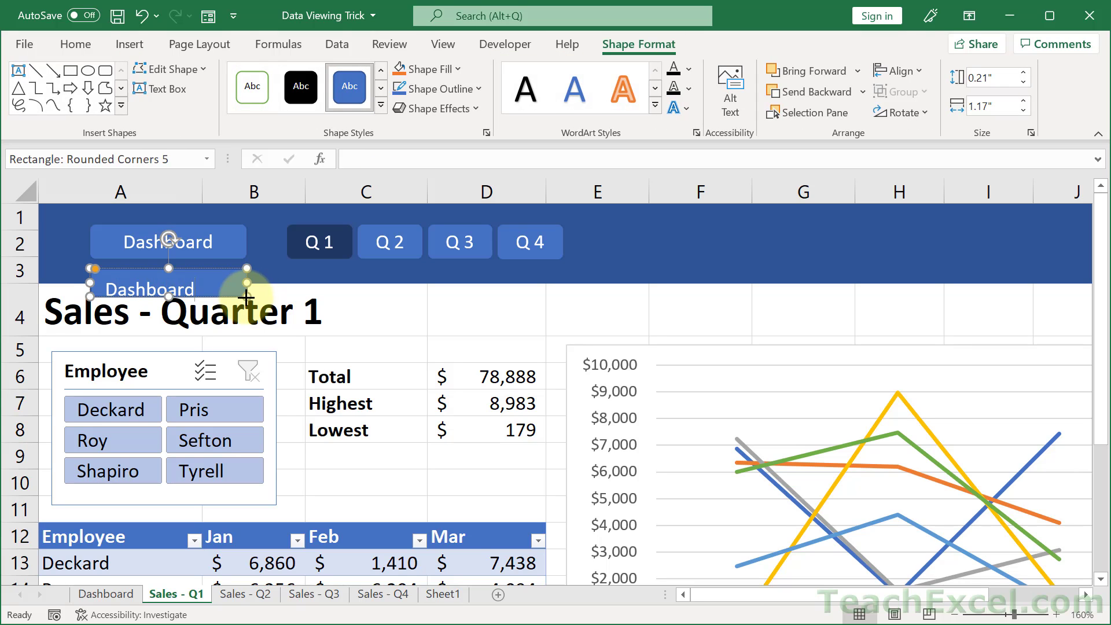
pyautogui.click(68, 45)
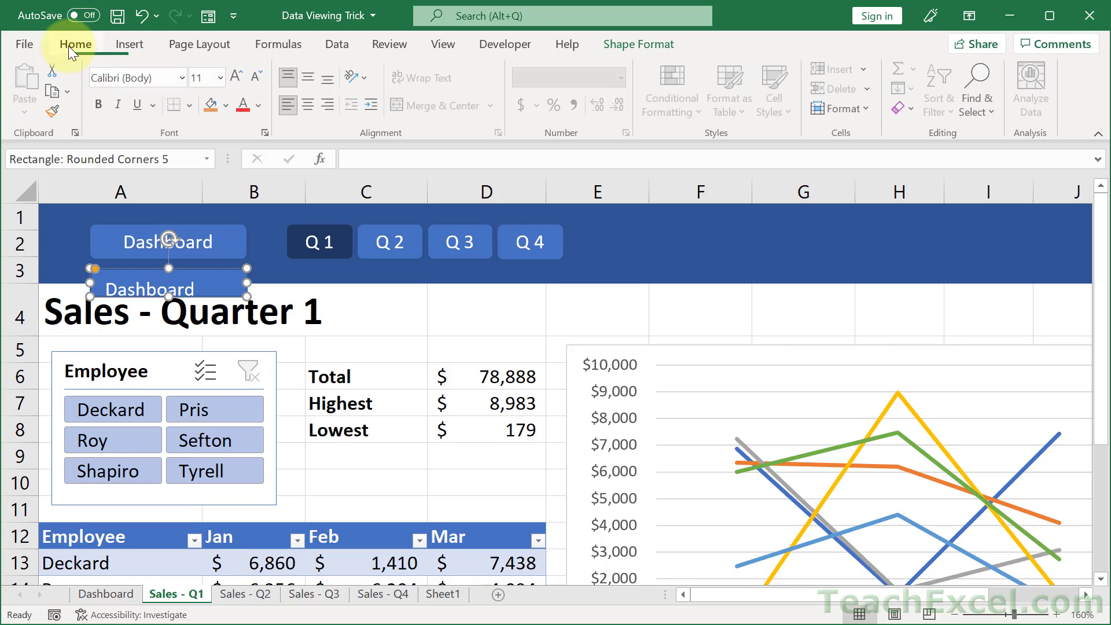
pyautogui.click(309, 104)
pyautogui.click(307, 78)
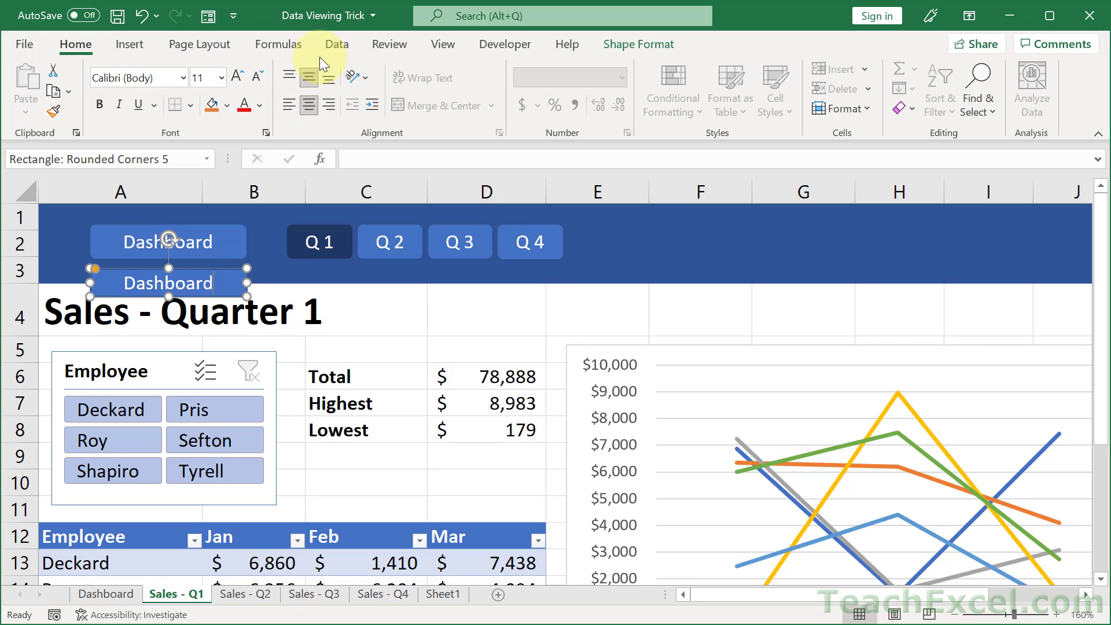
pyautogui.click(292, 279)
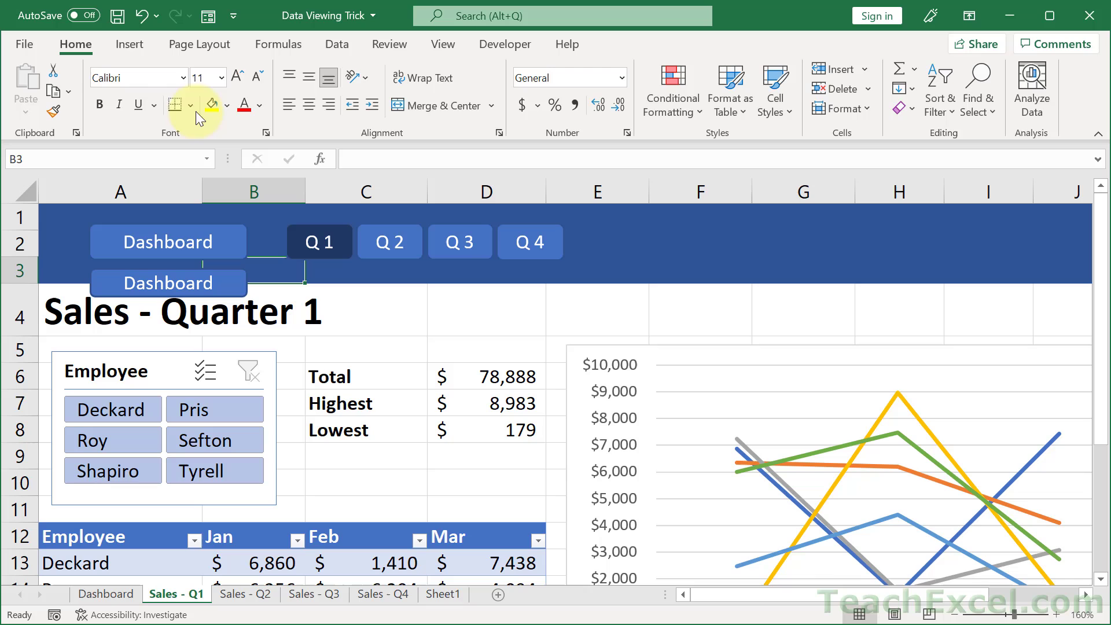
# Draw a small rounded rectangle below the Q 1 button.
pyautogui.click(121, 48)
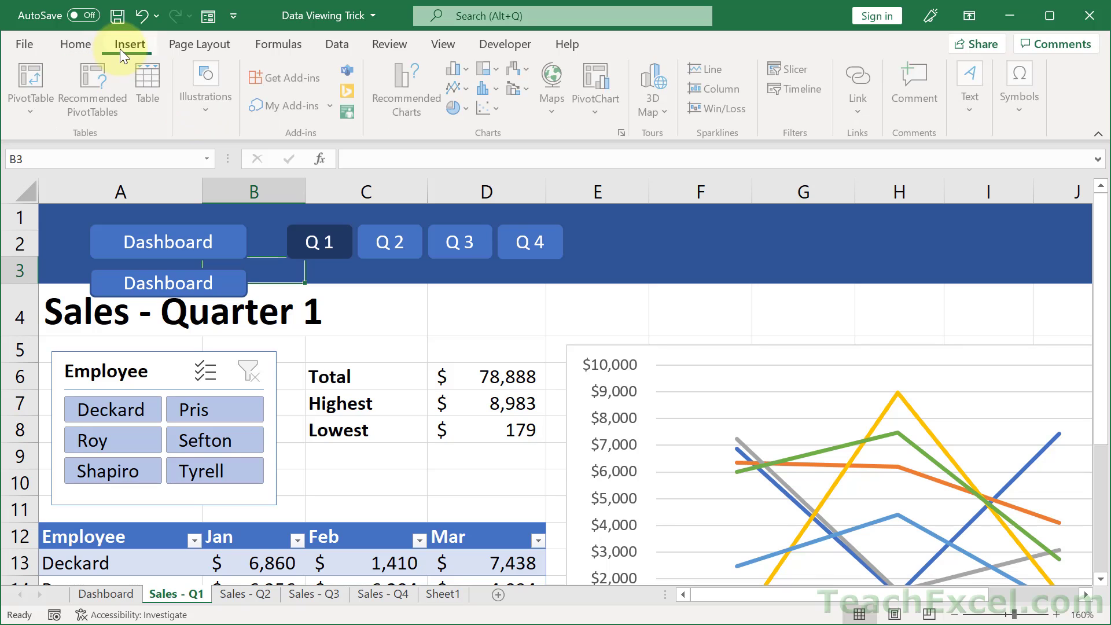
pyautogui.click(210, 98)
pyautogui.click(242, 176)
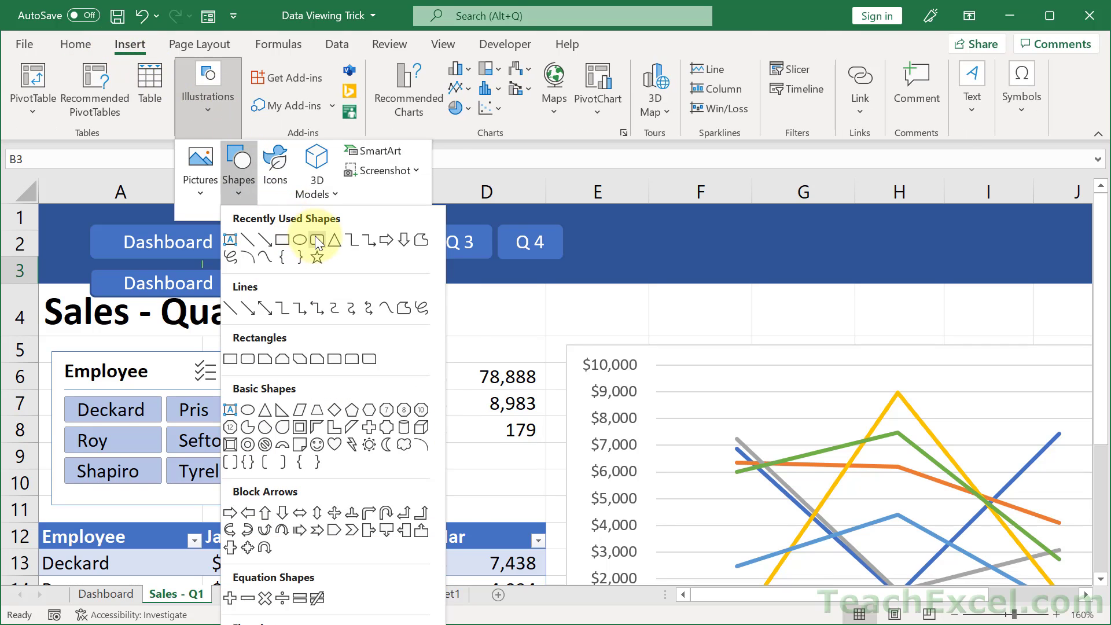
pyautogui.click(312, 238)
pyautogui.moveTo(298, 271); pyautogui.dragTo(357, 303)
# Label the small shape 'Q', centre its text both ways, and nudge it slightly up-left.
pyautogui.write('Q 1')
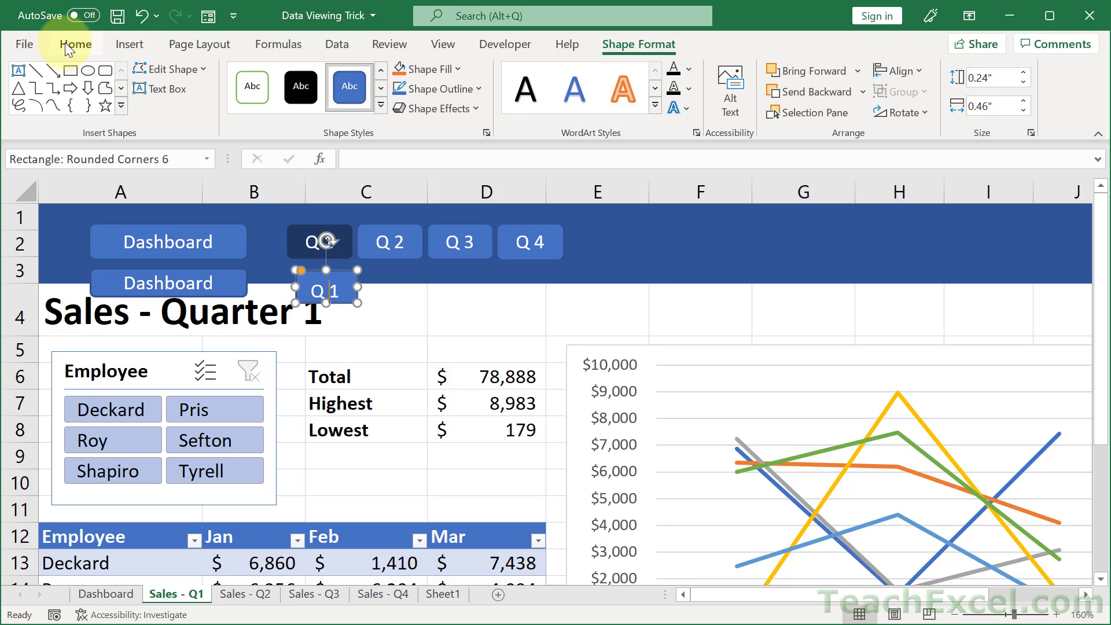
pyautogui.click(67, 40)
pyautogui.click(311, 109)
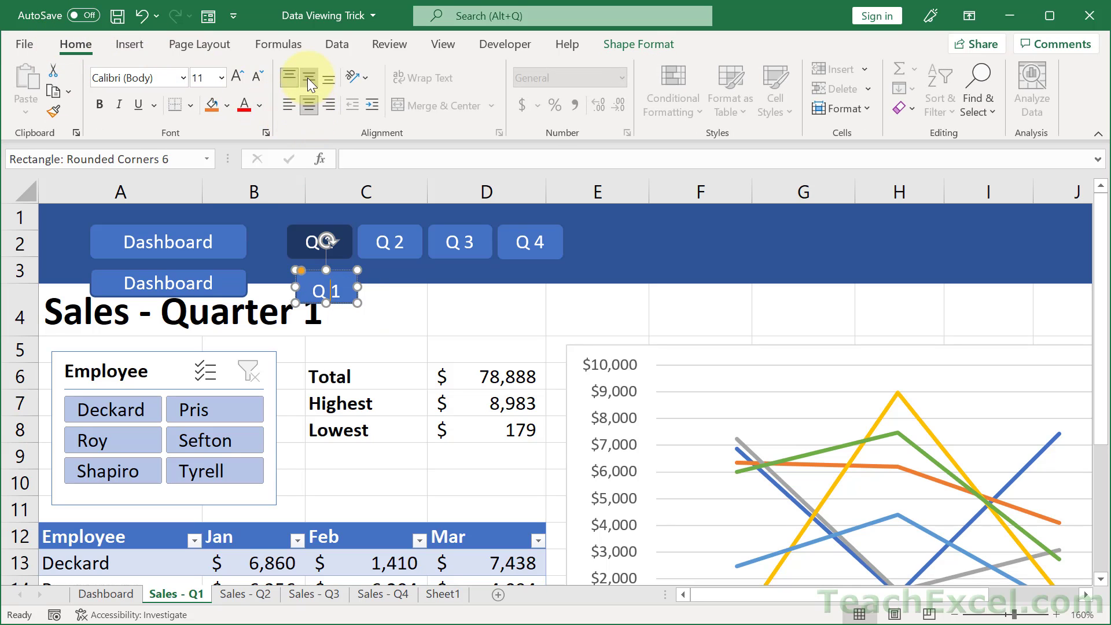
pyautogui.click(307, 77)
pyautogui.click(413, 300)
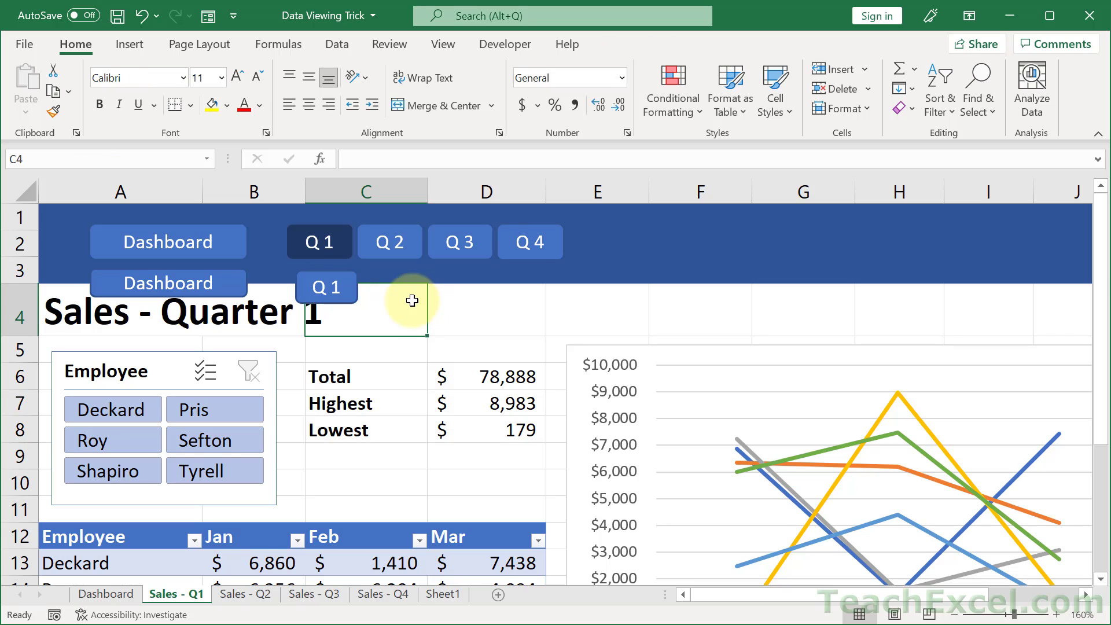
pyautogui.moveTo(347, 290)
pyautogui.mouseDown()
pyautogui.moveTo(319, 240)
pyautogui.moveTo(345, 290)
pyautogui.mouseUp()
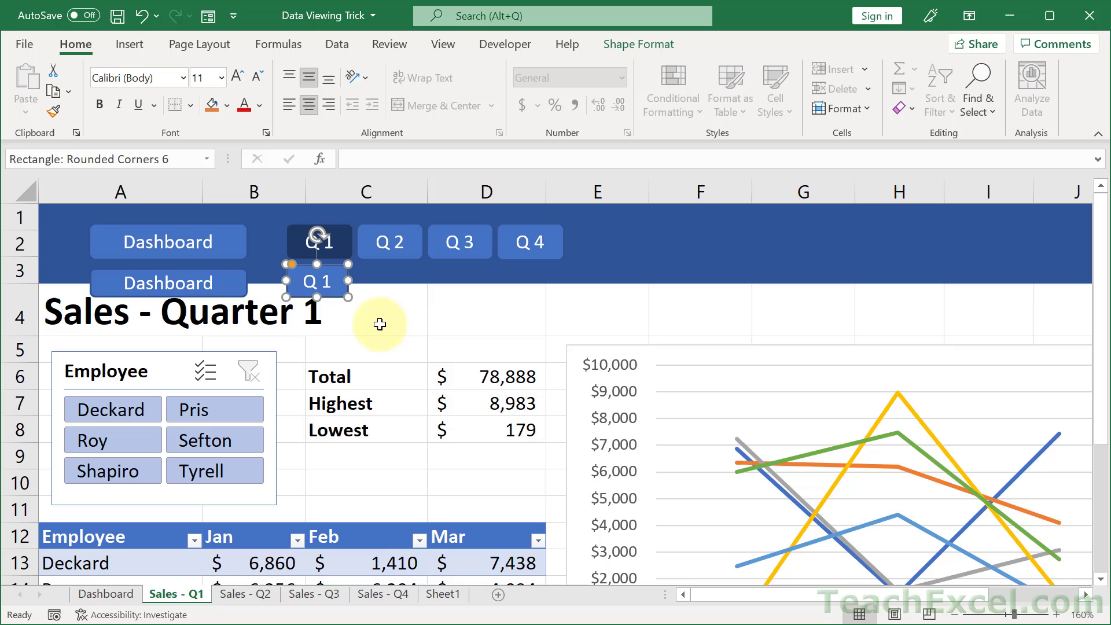
# Copy and paste the small Q 1 button and turn on Snap to Shape alignment.
pyautogui.hotkey('ctrl', 'c')
pyautogui.hotkey('ctrl', 'v')
pyautogui.hotkey('ctrl', 'v')
pyautogui.hotkey('ctrl', 'v')
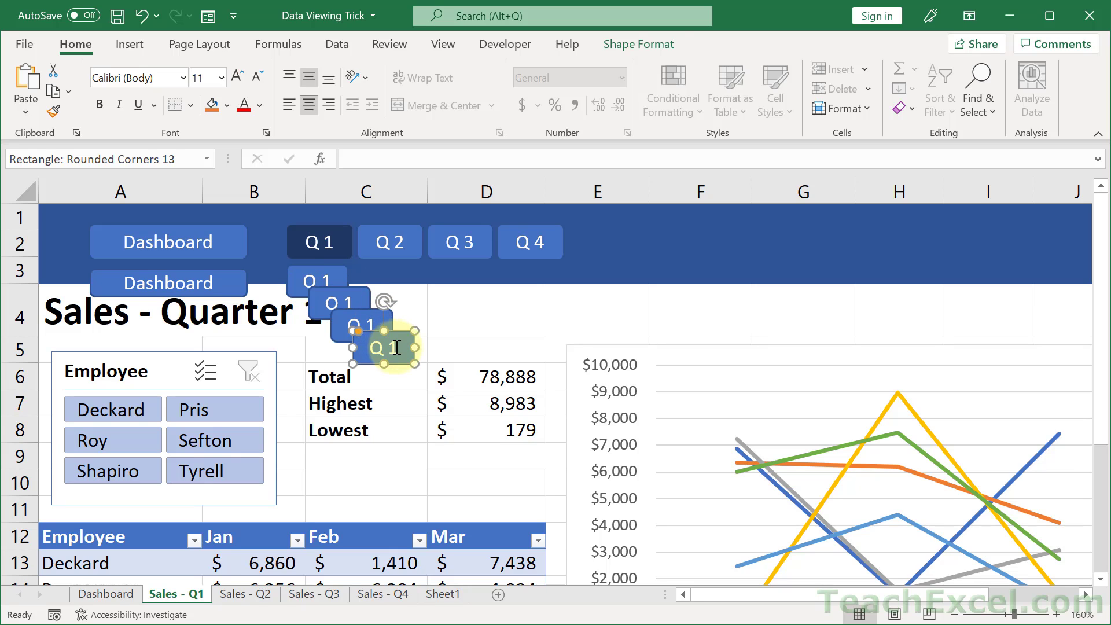
pyautogui.click(646, 41)
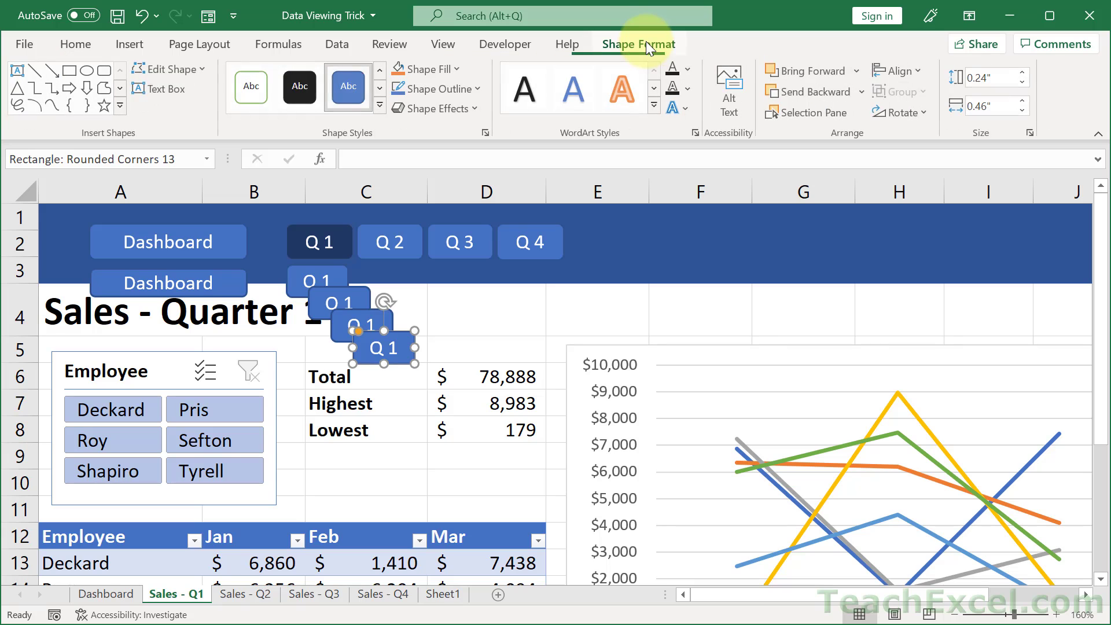
pyautogui.click(894, 69)
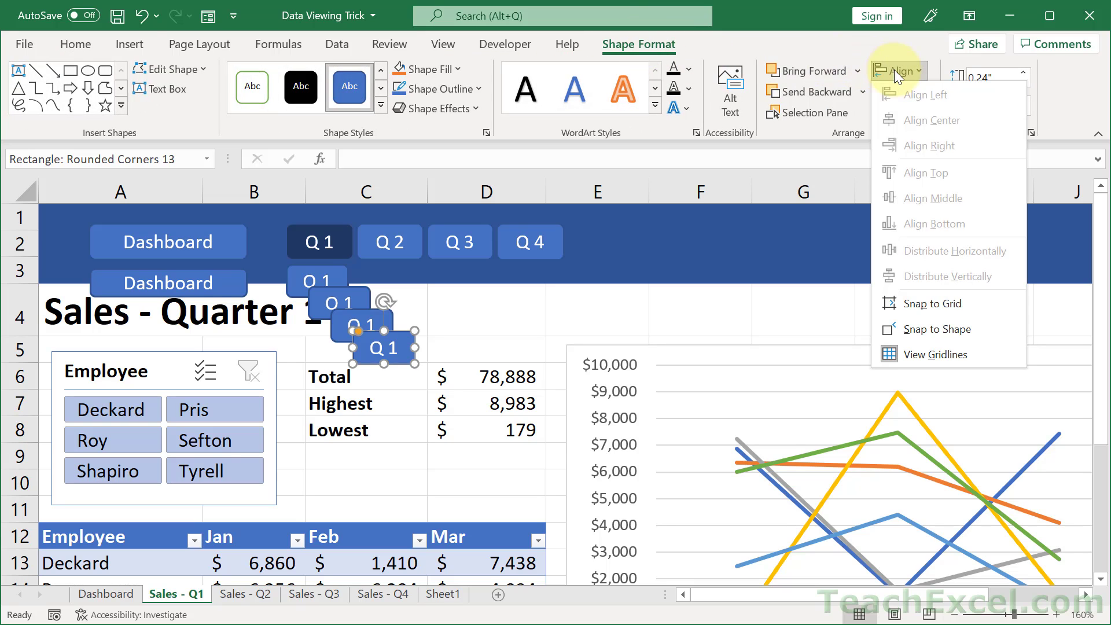
pyautogui.click(957, 327)
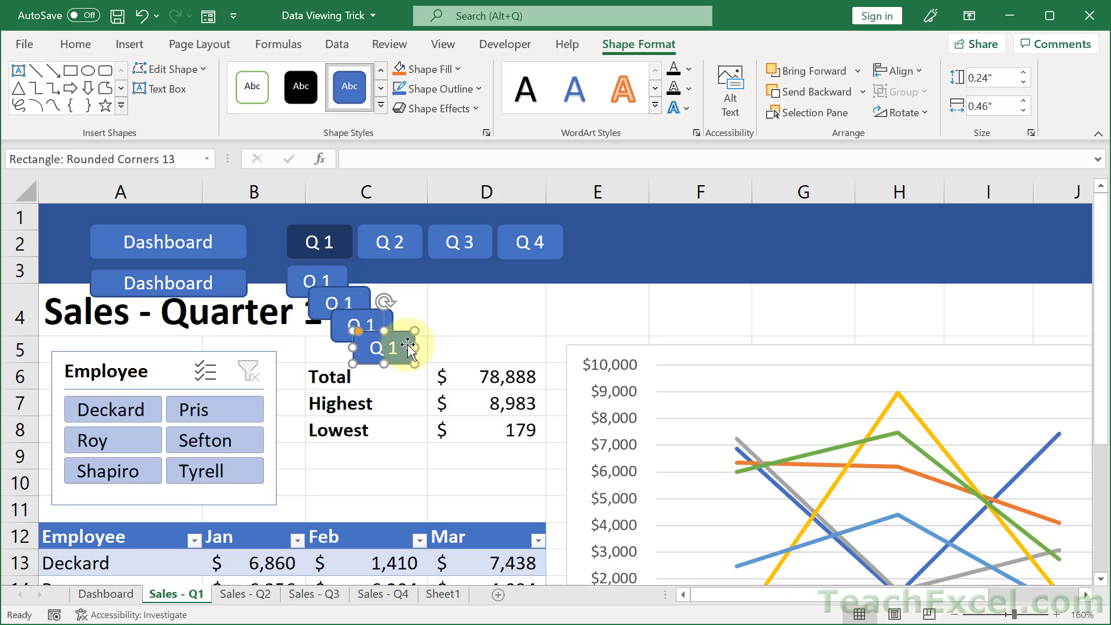
# Drag two Q 1 copies into the blue banner right after the Q 4 button.
pyautogui.moveTo(402, 346); pyautogui.dragTo(625, 230)
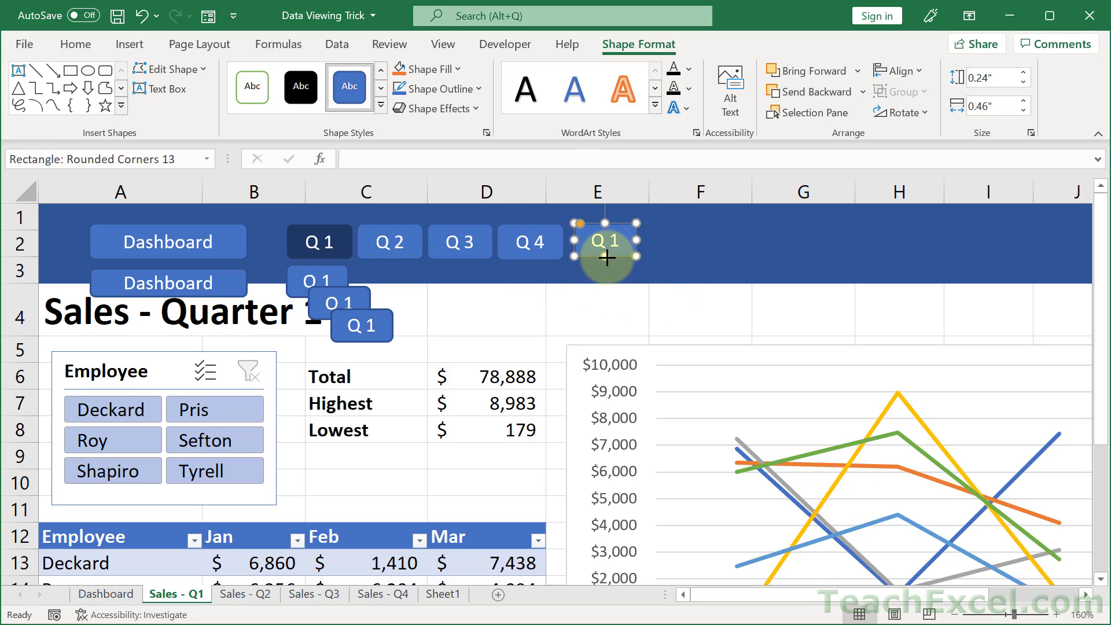
pyautogui.moveTo(609, 256); pyautogui.dragTo(603, 255)
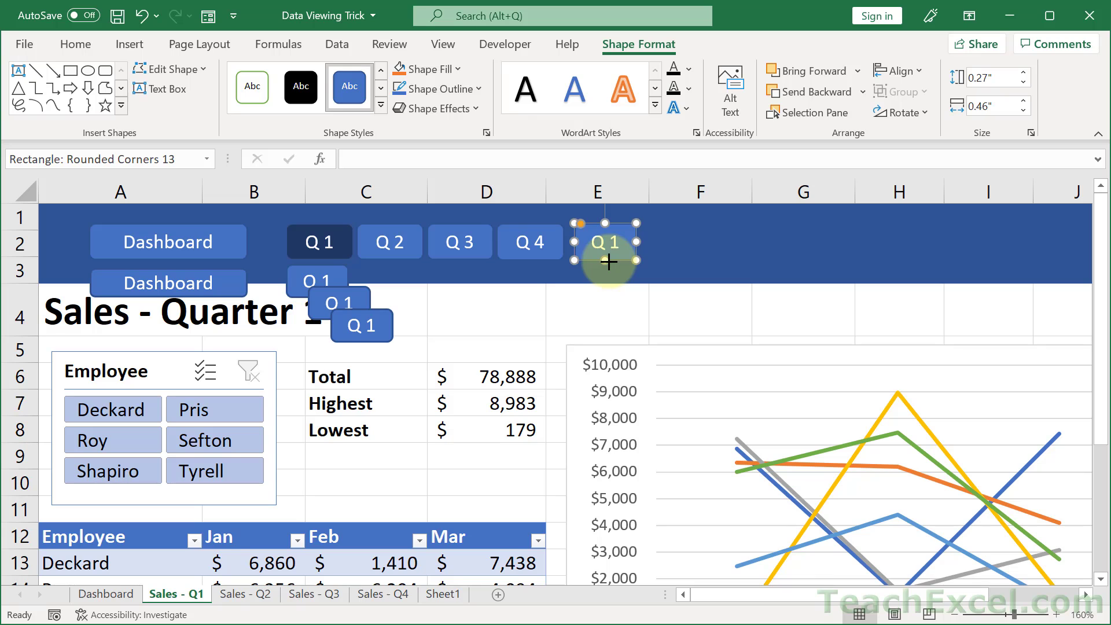
pyautogui.click(602, 309)
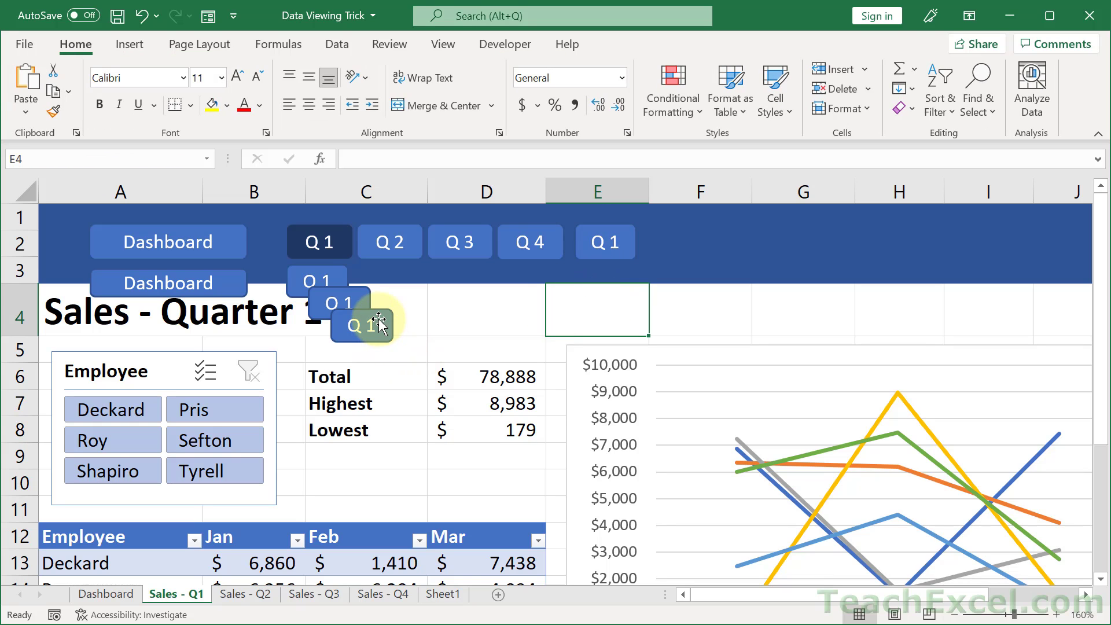
pyautogui.moveTo(369, 326); pyautogui.dragTo(677, 263)
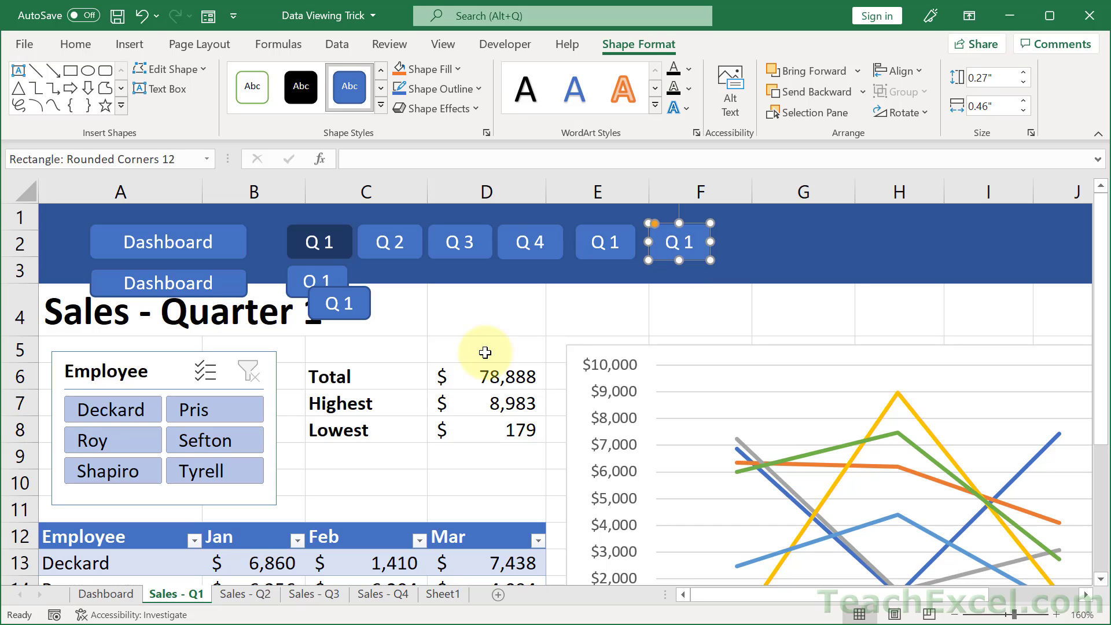
# Copy the Sales - Q1 sheet, placing the copy before Sales - Q2.
pyautogui.click(500, 322)
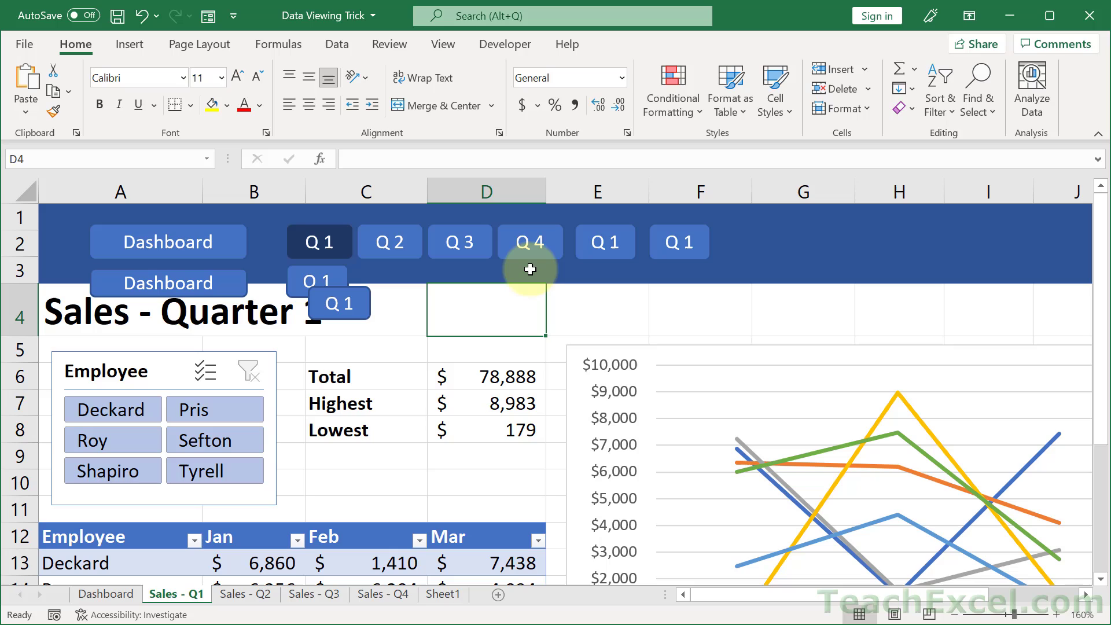
pyautogui.rightClick(172, 597)
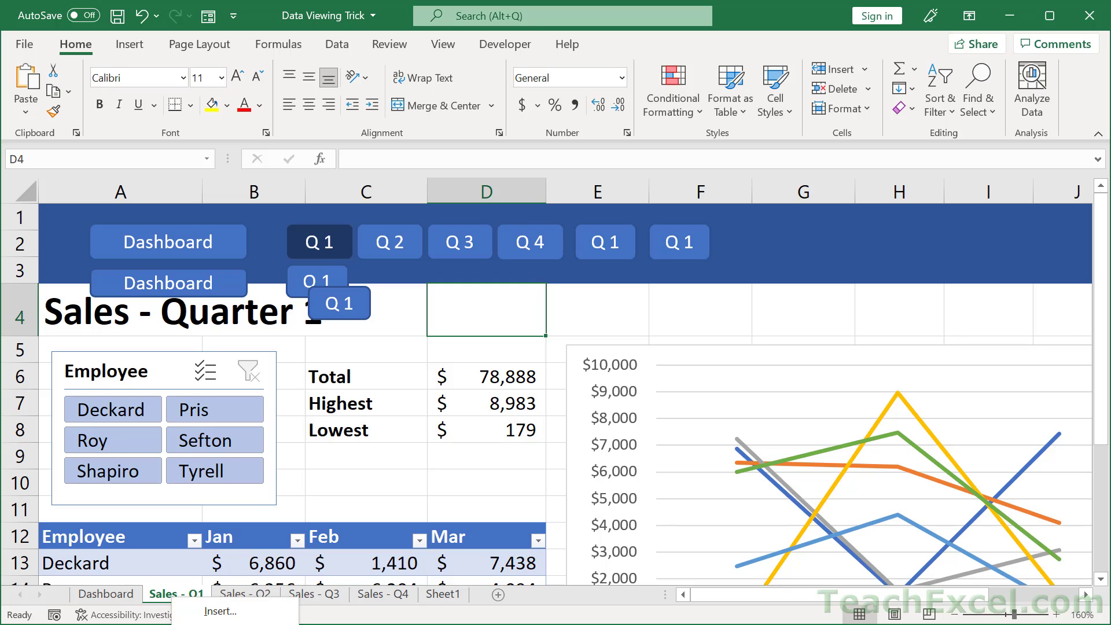
pyautogui.click(231, 581)
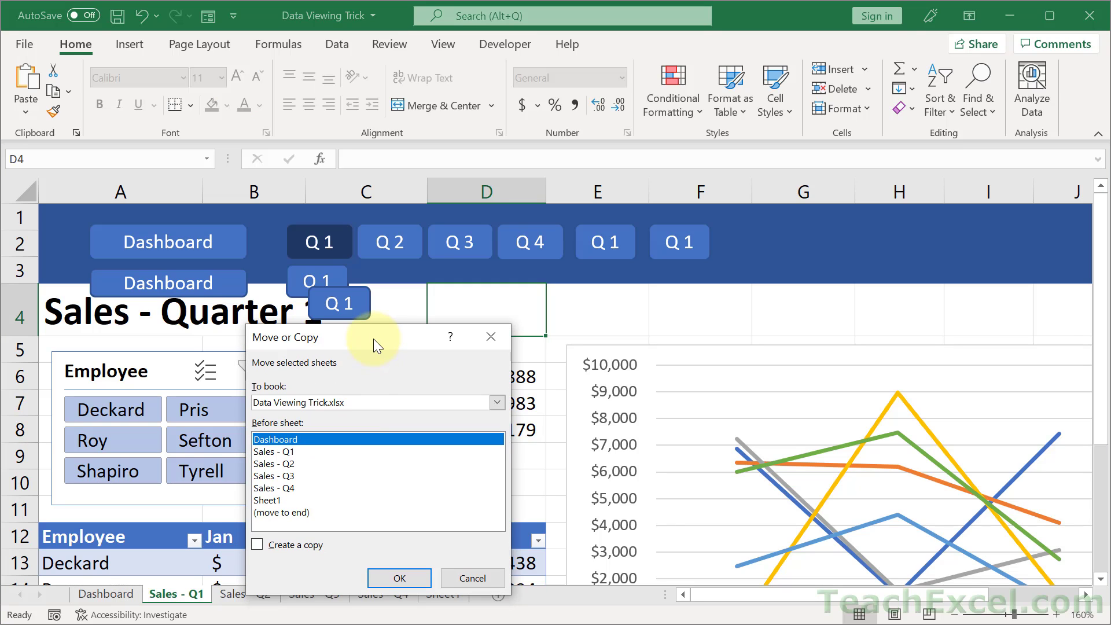
pyautogui.click(300, 544)
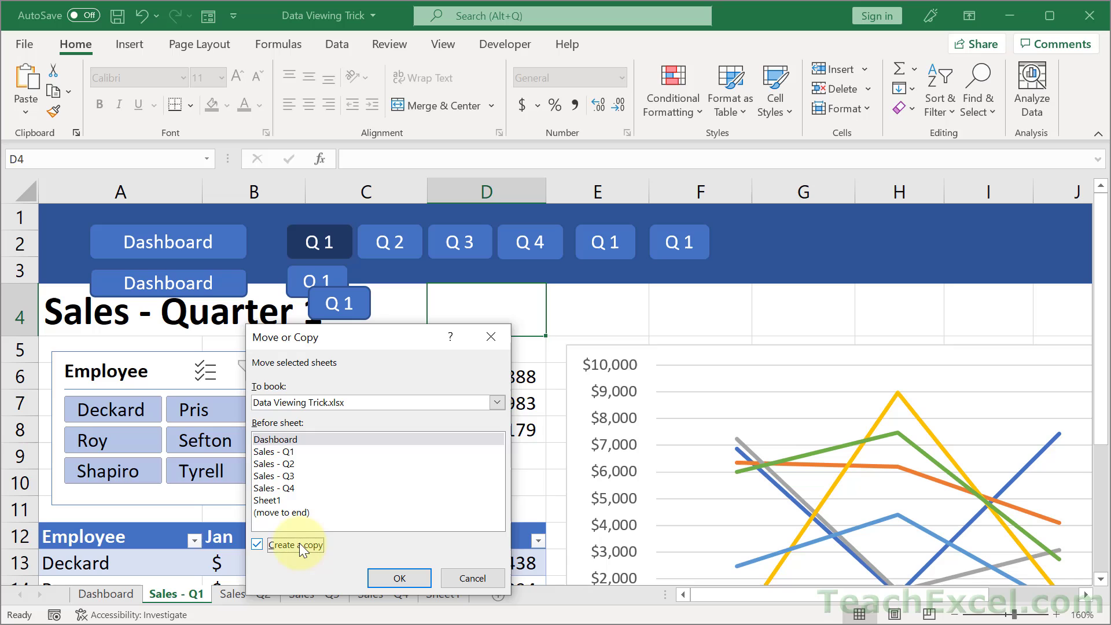
pyautogui.click(289, 465)
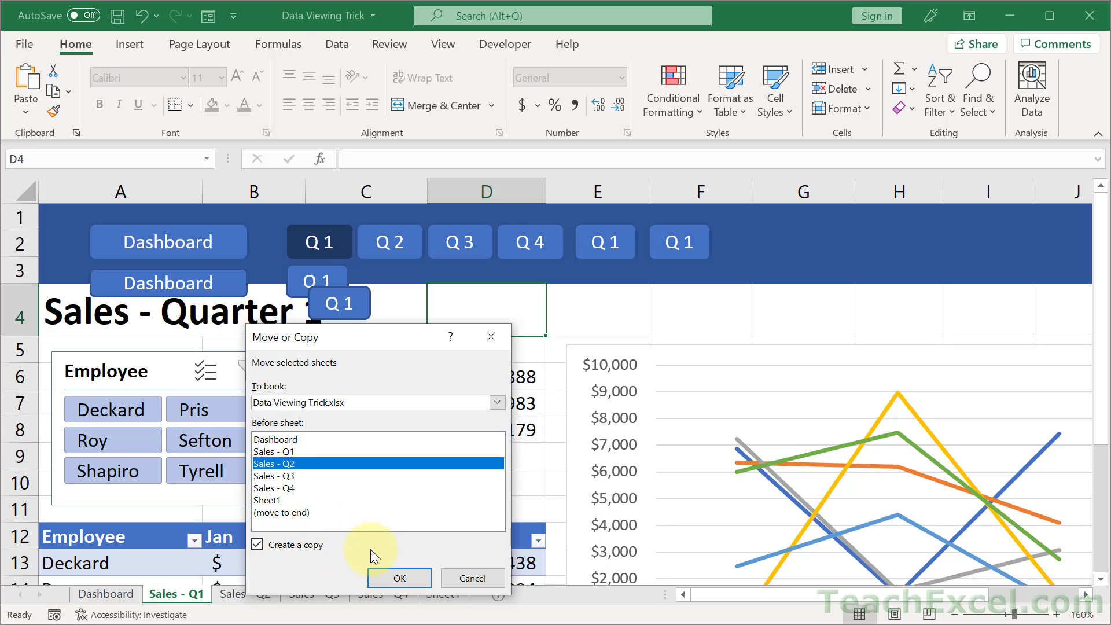
pyautogui.click(387, 578)
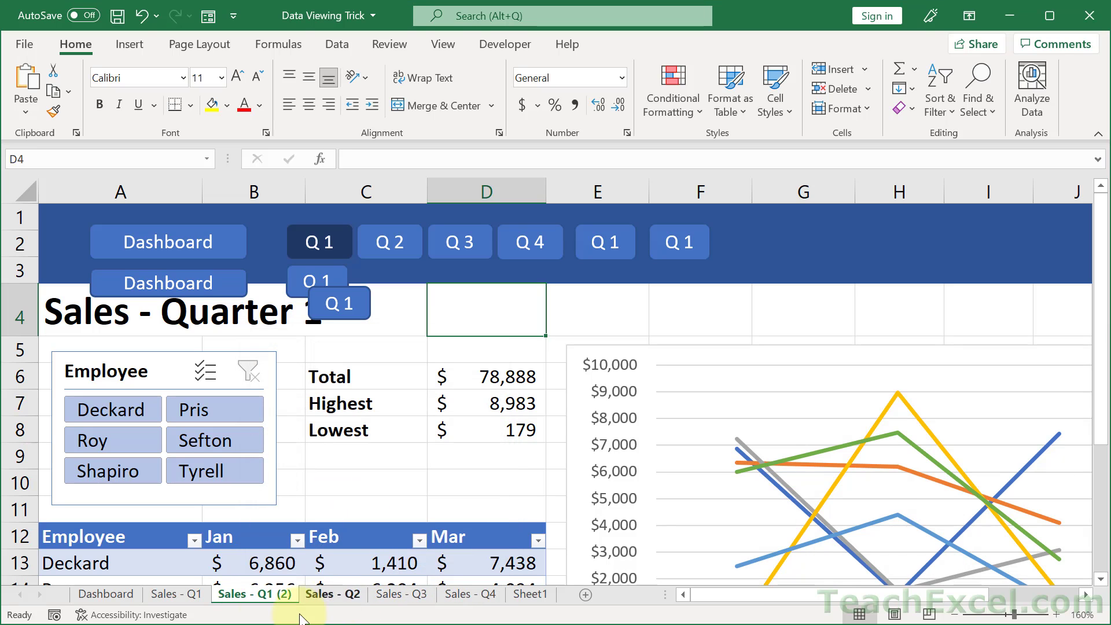
# Switch between Sales - Q1 and Sales - Q1 (2) to compare them, ending on the copy.
pyautogui.click(186, 596)
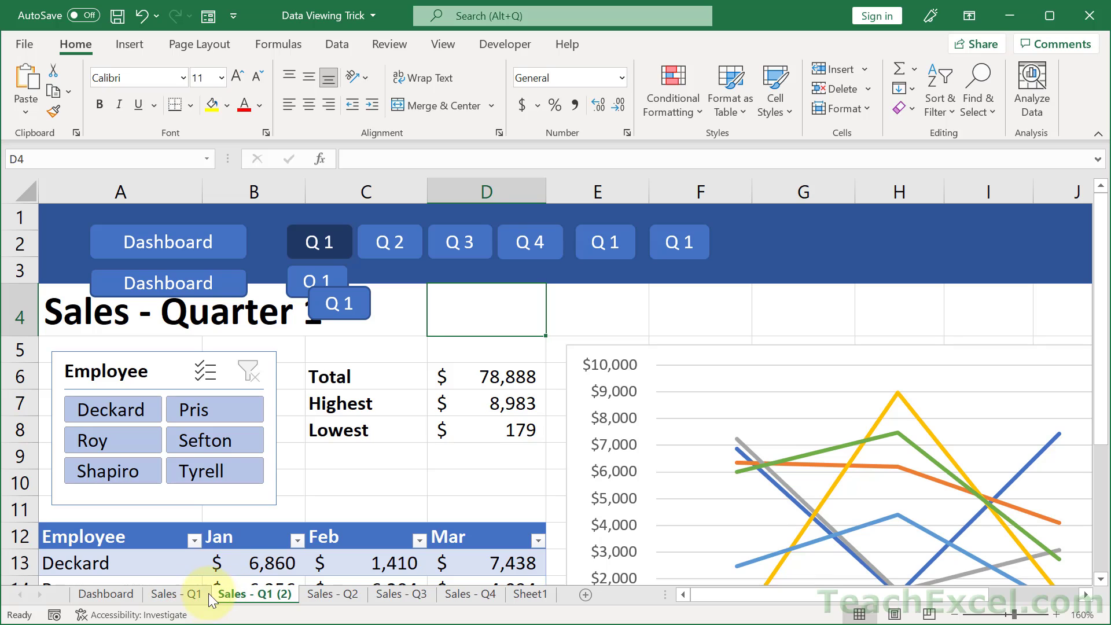
pyautogui.click(241, 597)
pyautogui.click(197, 594)
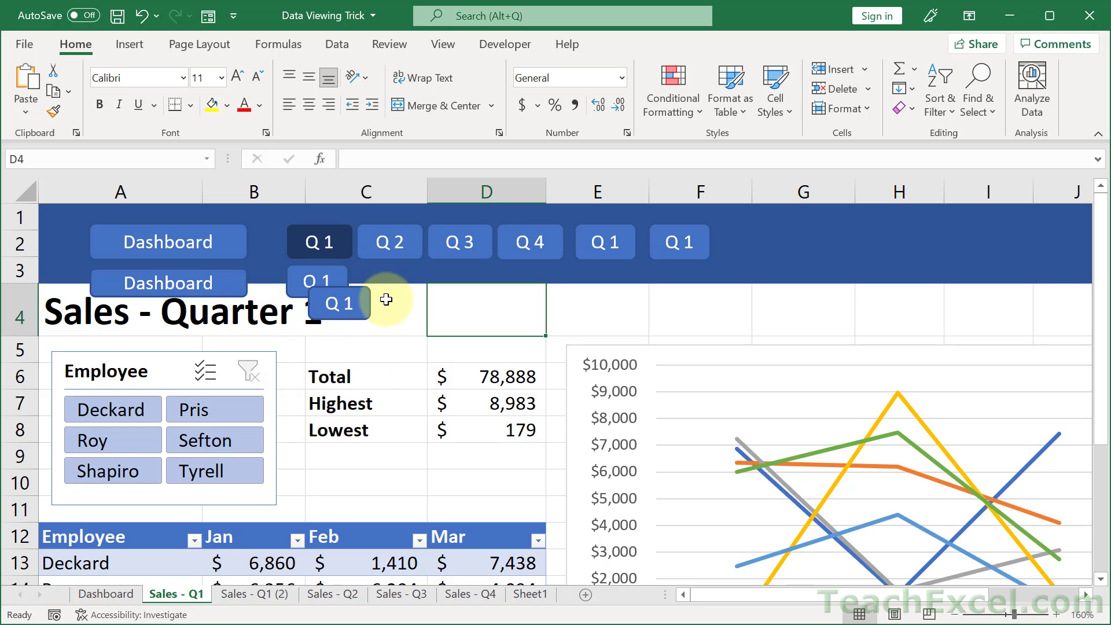
pyautogui.click(251, 597)
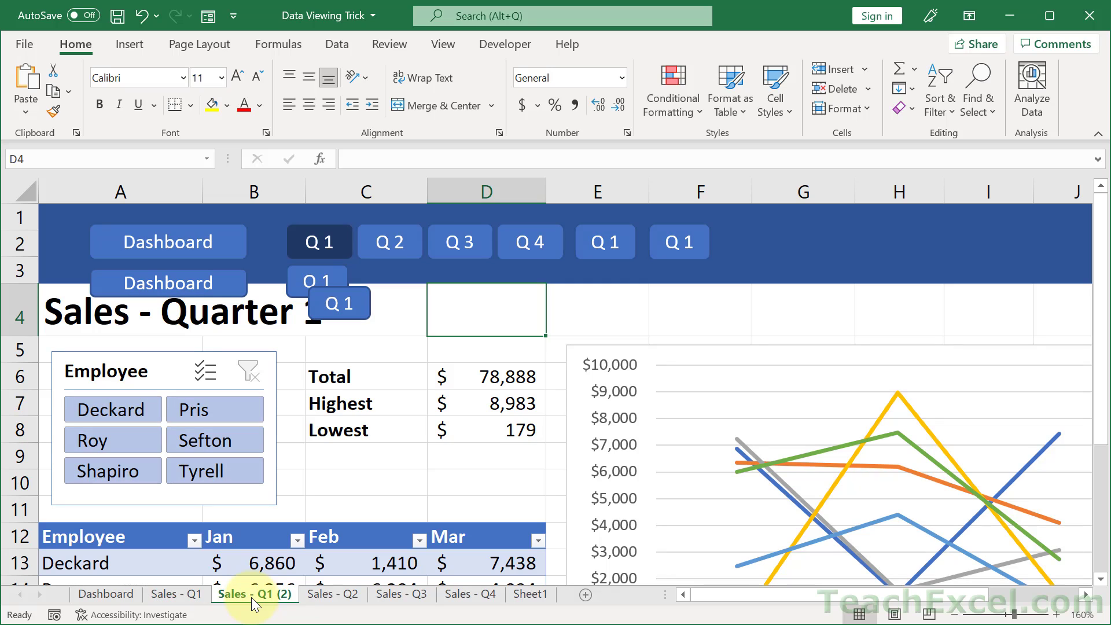
pyautogui.scroll(-2, 1104, 582)
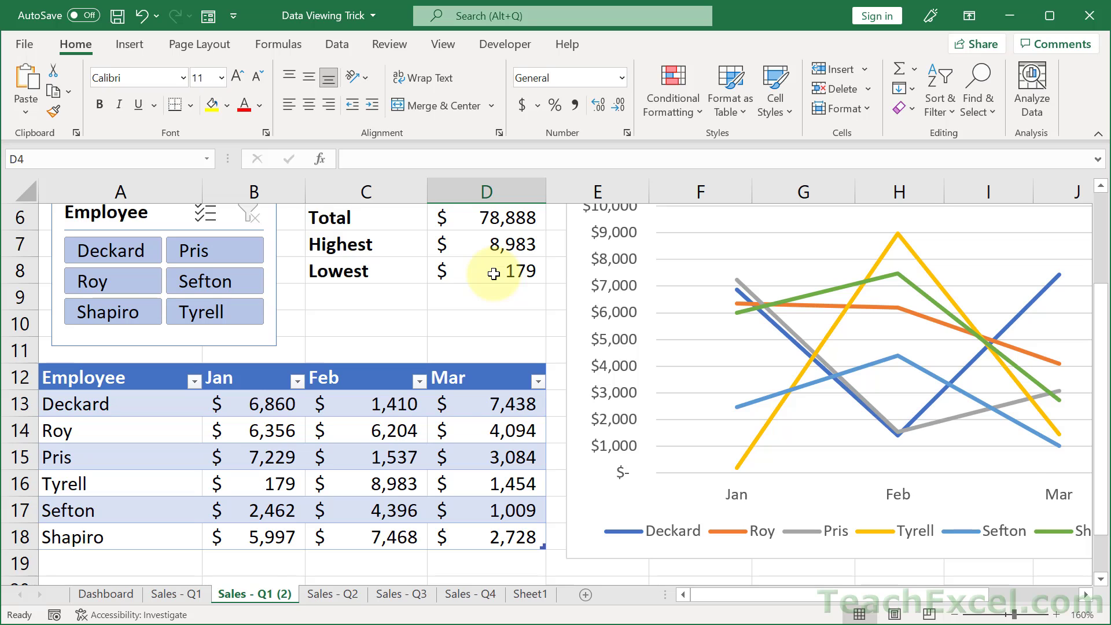
pyautogui.scroll(2, 494, 274)
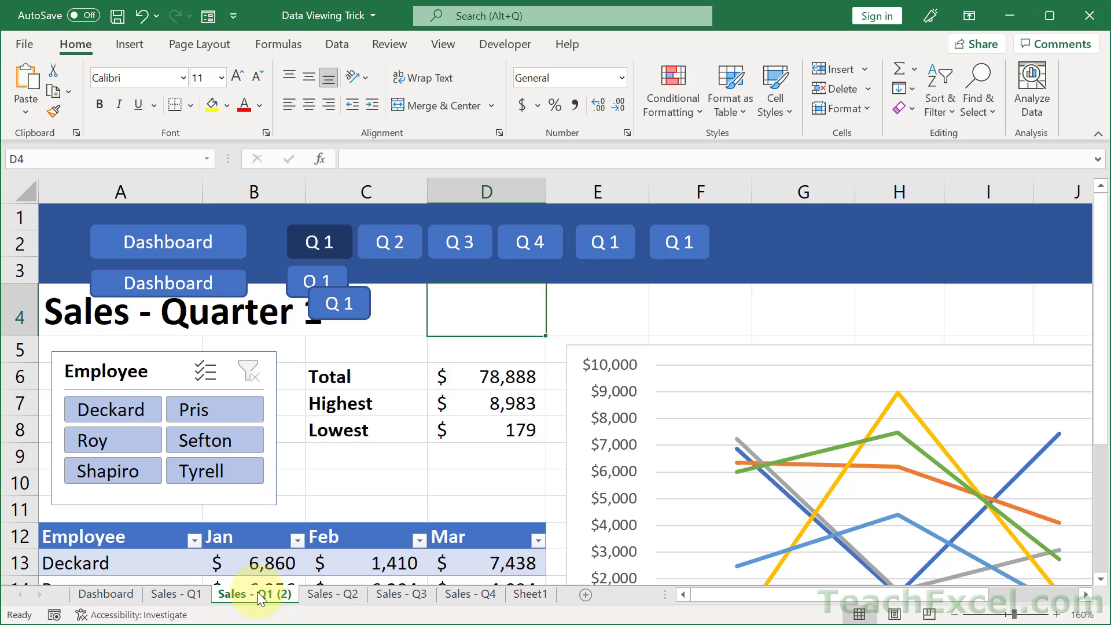
# Group Sales - Q1 with Sales - Q1 (2), widen column D to 11.00, and inspect cell D6.
pyautogui.keyDown('ctrl'); pyautogui.click(166, 595); pyautogui.keyUp('ctrl')
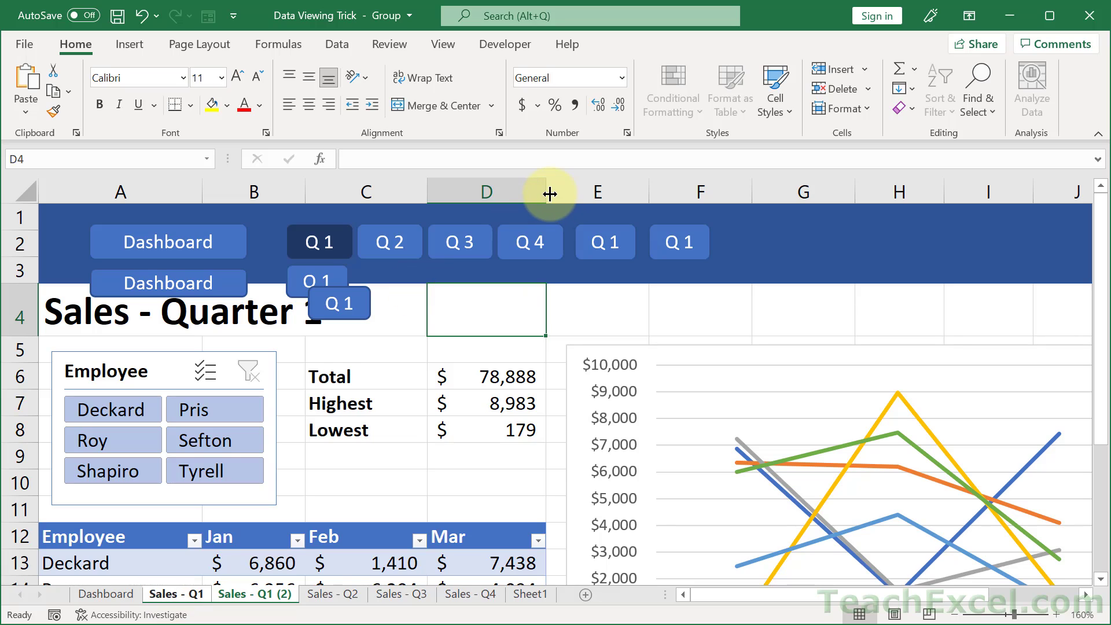
pyautogui.moveTo(550, 194); pyautogui.dragTo(661, 195)
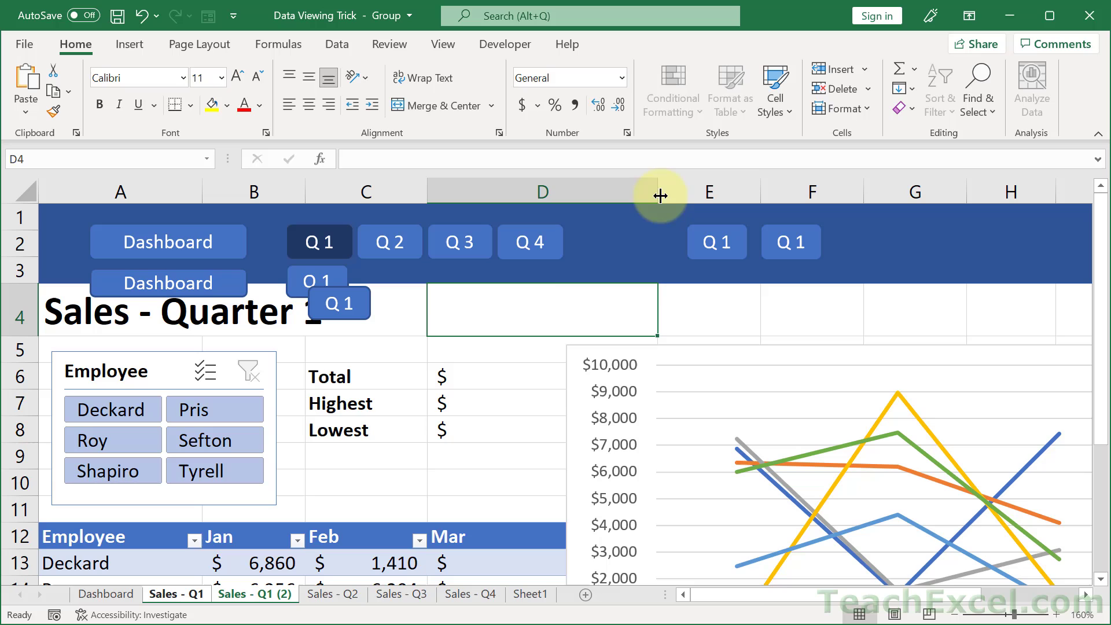
pyautogui.click(176, 595)
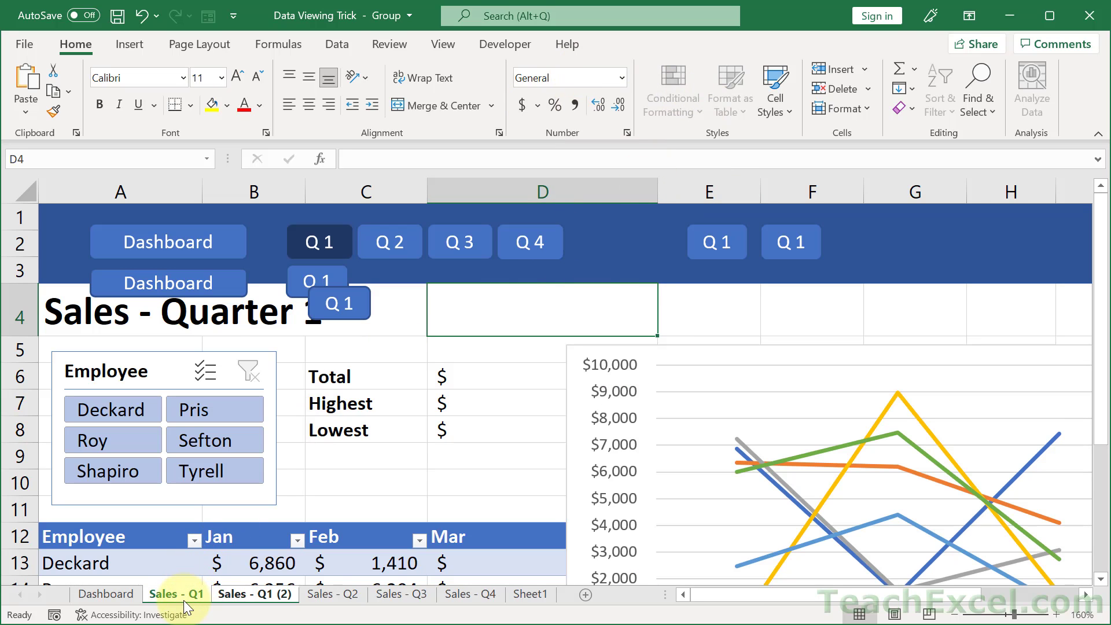
pyautogui.click(503, 373)
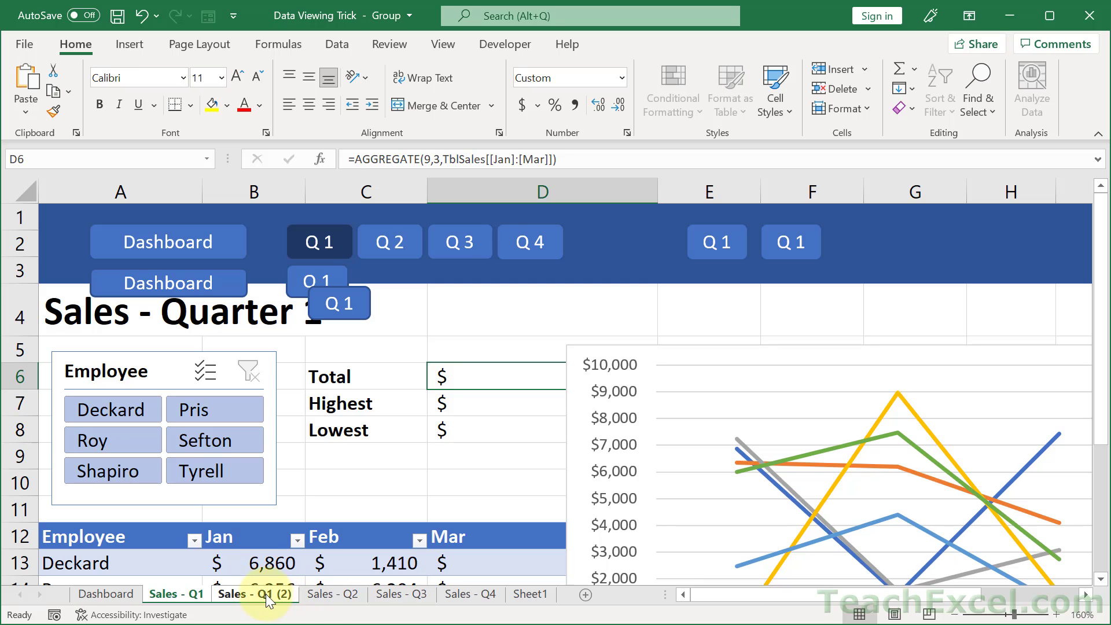
# Switch to the Sales - Q2 sheet and zoom in on the header buttons.
pyautogui.click(334, 597)
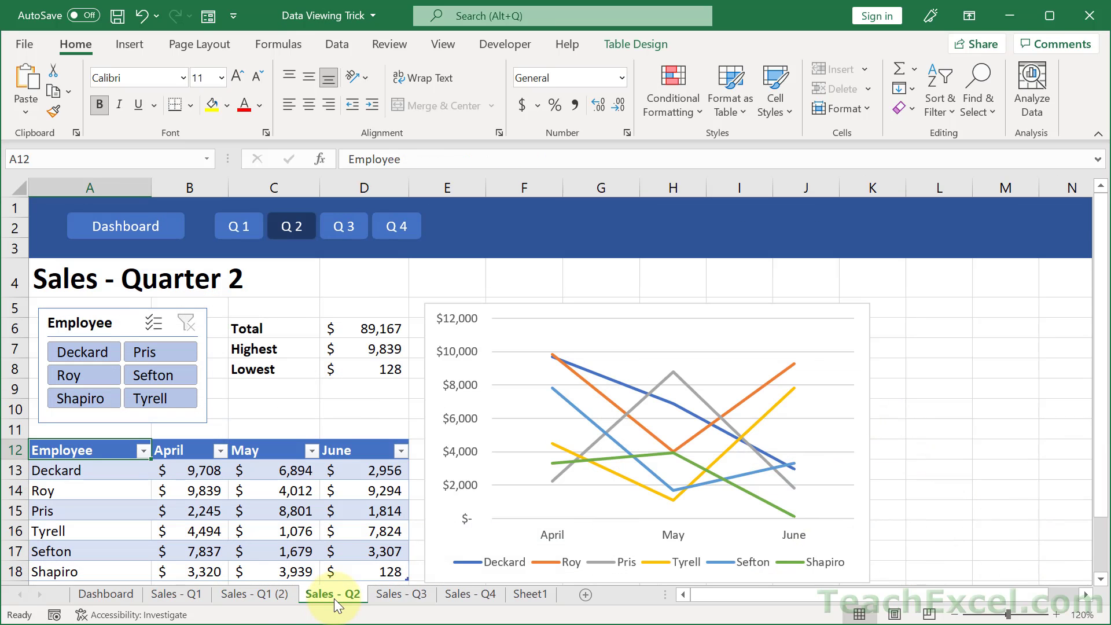
pyautogui.click(1056, 616)
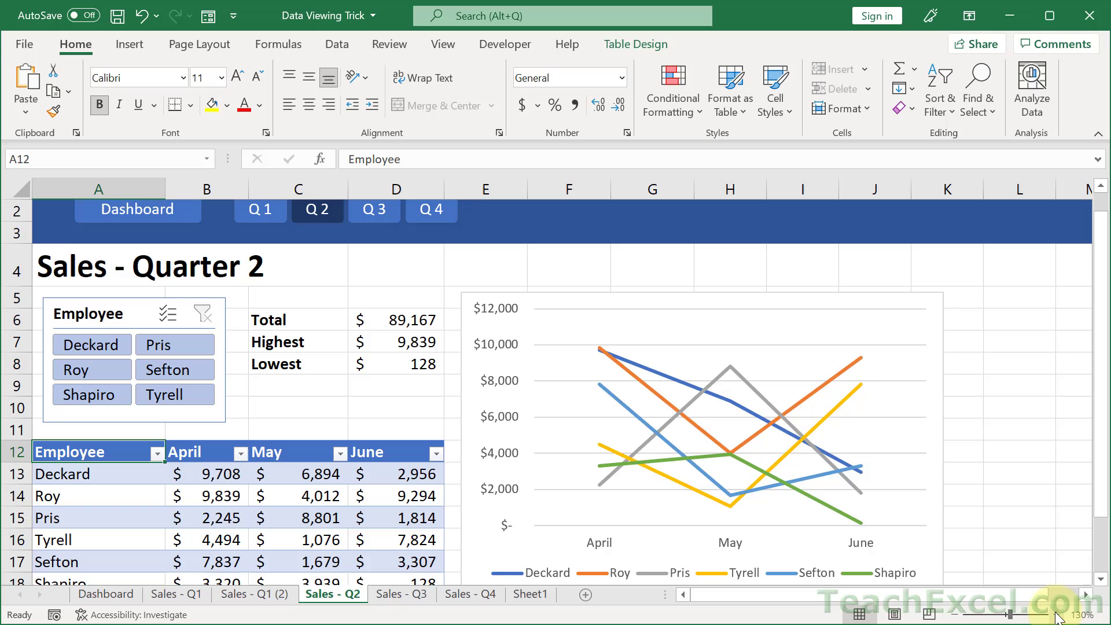
pyautogui.click(1057, 616)
pyautogui.click(1057, 615)
pyautogui.scroll(2, 502, 279)
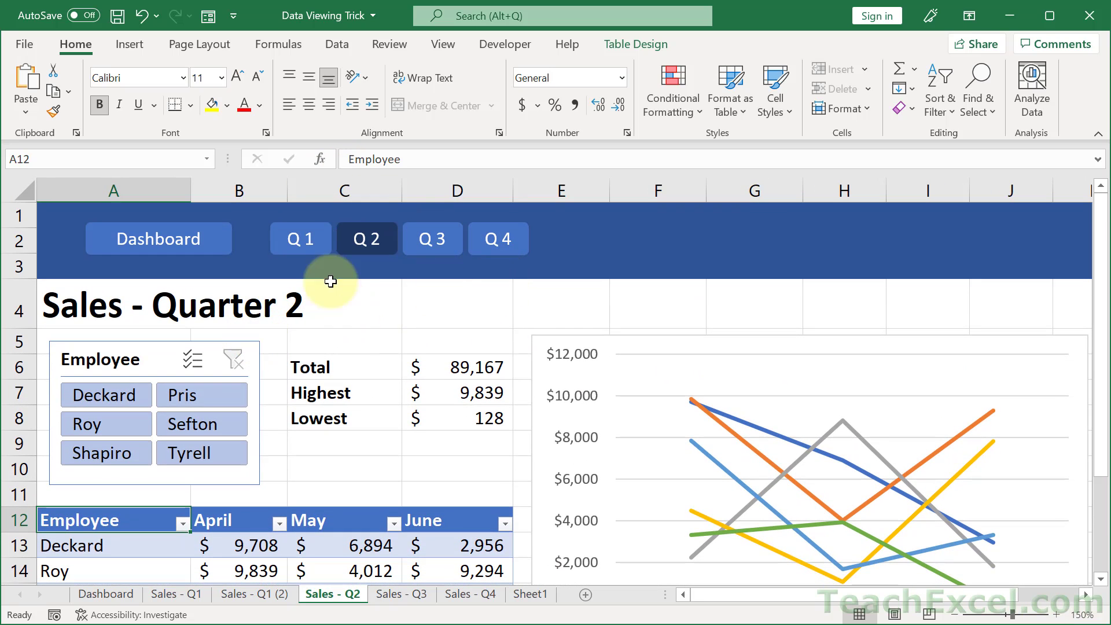
# Fill the Q 2 button with Blue, Accent 1, Darker 50%.
pyautogui.rightClick(370, 241)
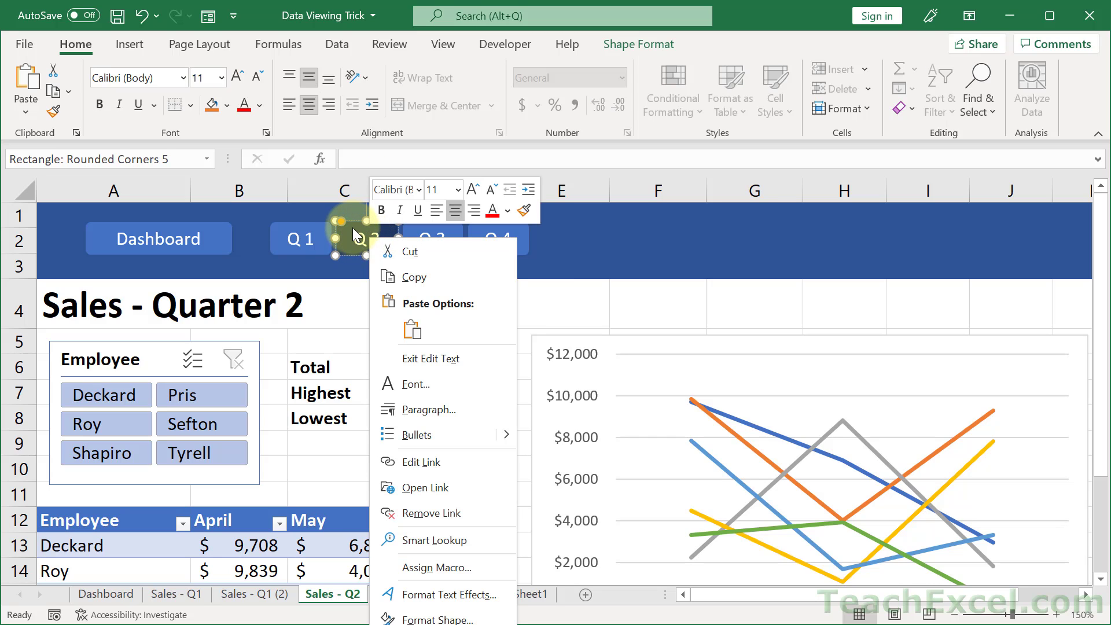
pyautogui.click(353, 224)
pyautogui.rightClick(352, 224)
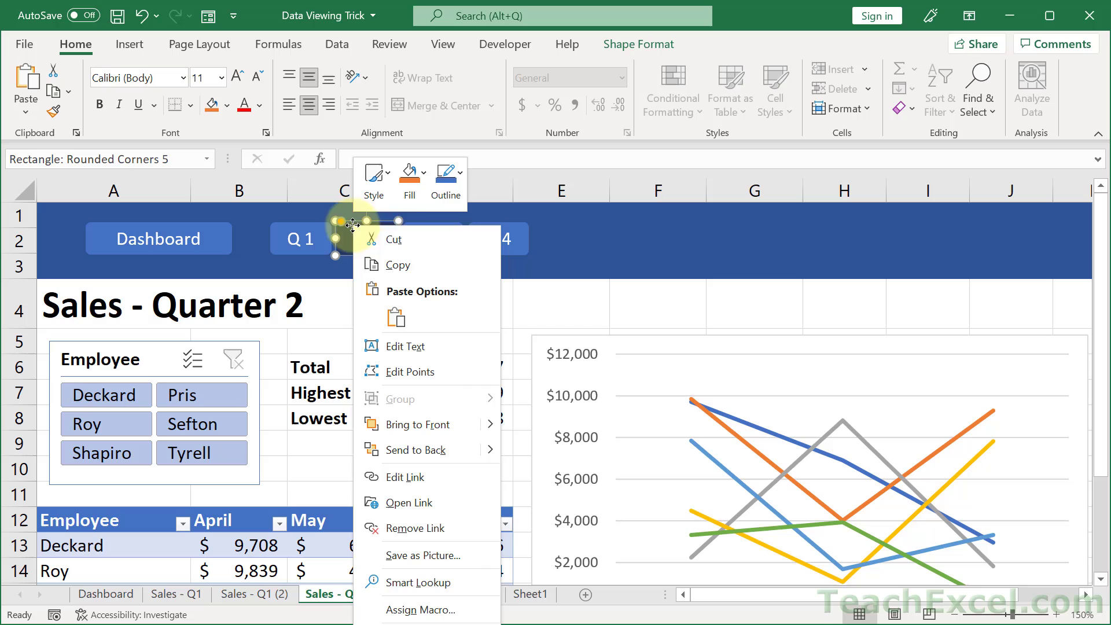
pyautogui.click(418, 191)
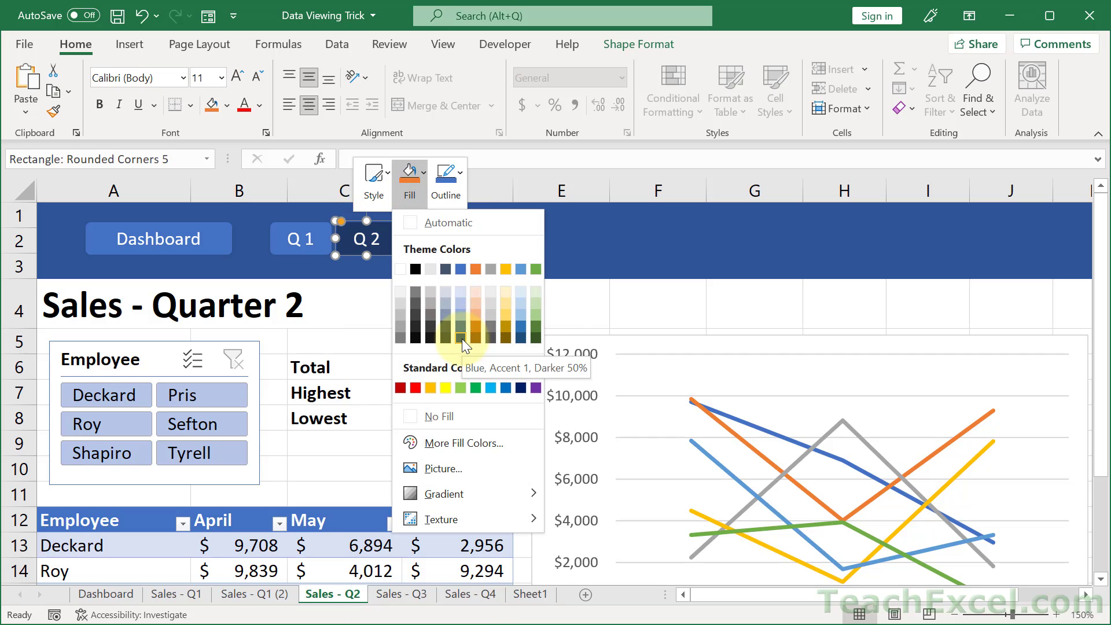
pyautogui.click(462, 338)
pyautogui.click(468, 298)
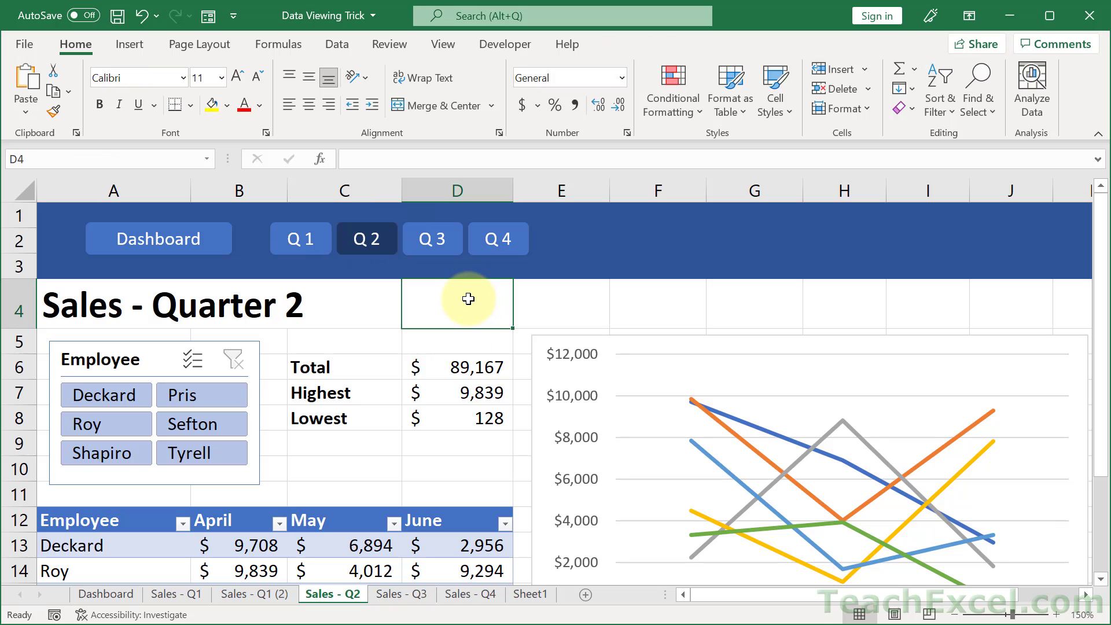
# Check the Q 2 button's fill under Shape Format > Shape Fill without changing it.
pyautogui.rightClick(387, 227)
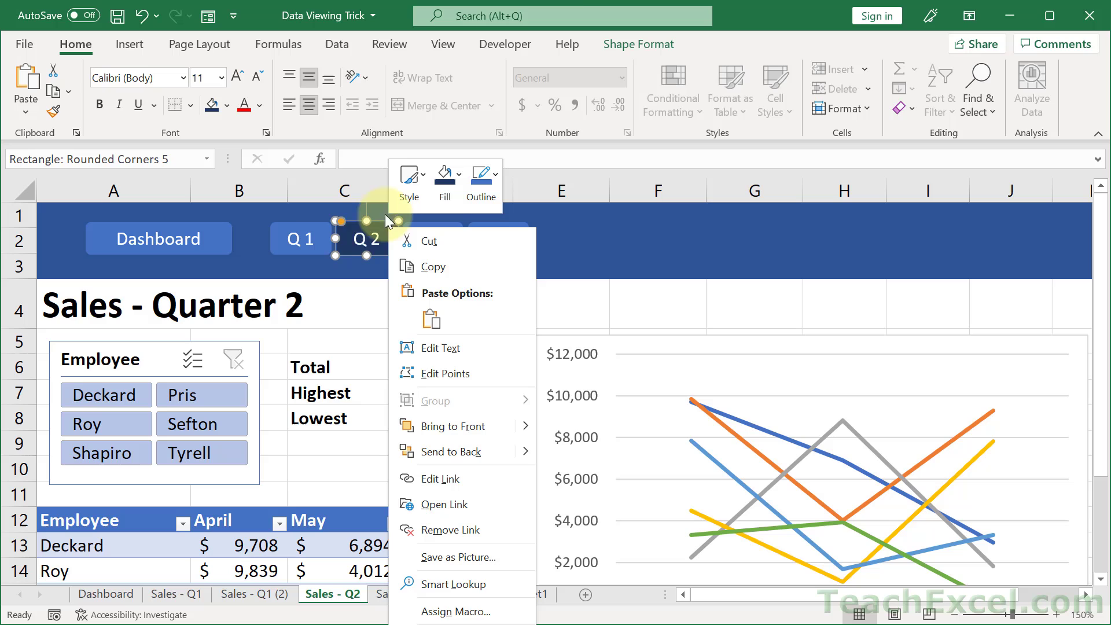
pyautogui.click(631, 40)
pyautogui.click(631, 40)
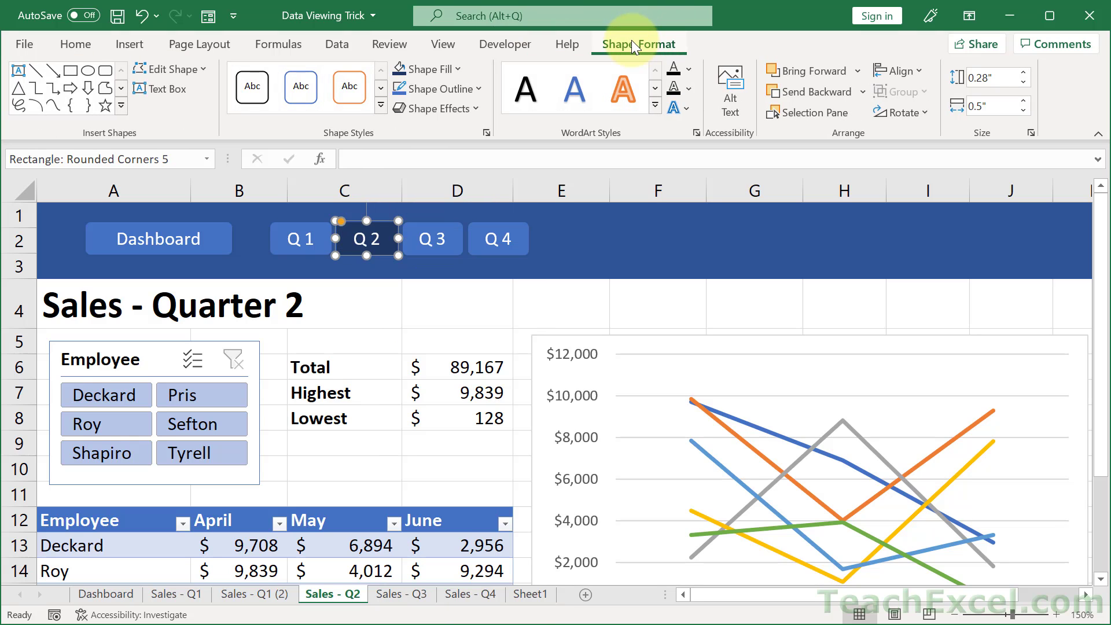
pyautogui.click(427, 72)
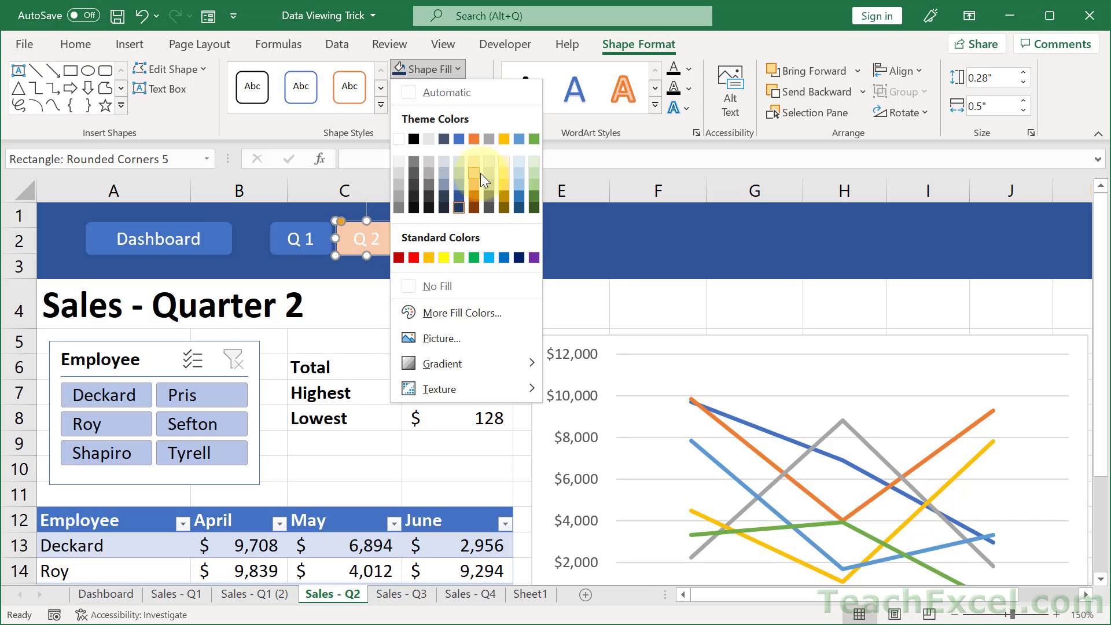
pyautogui.click(377, 310)
pyautogui.click(363, 313)
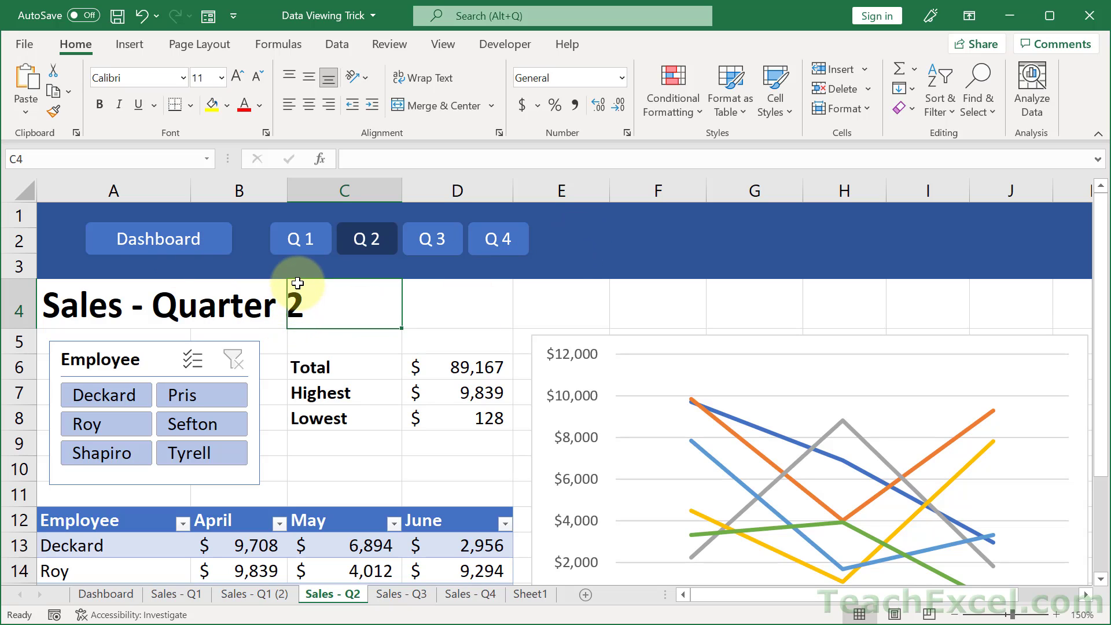
# Remove the hyperlink from the Q 1 button, then reopen its shape menu to check Link.
pyautogui.rightClick(283, 238)
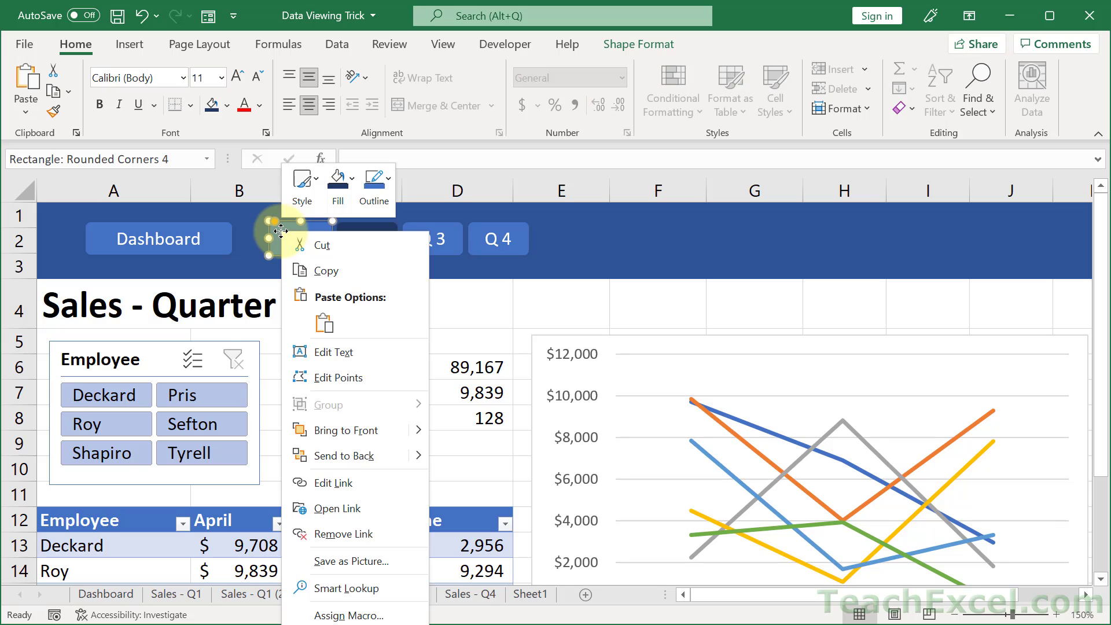
pyautogui.click(358, 534)
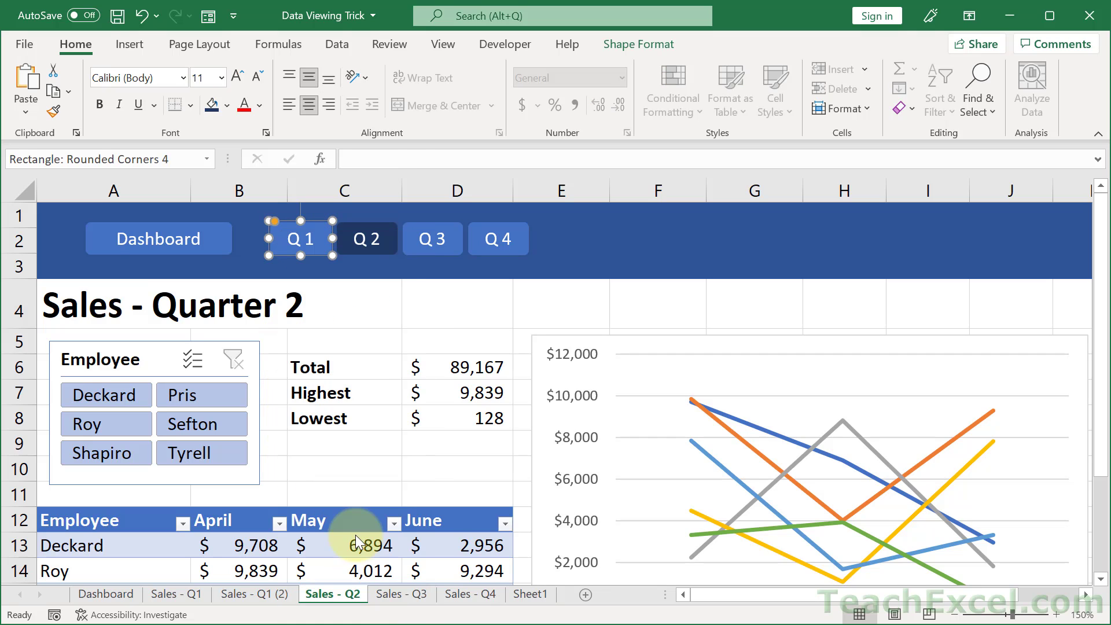
pyautogui.click(356, 297)
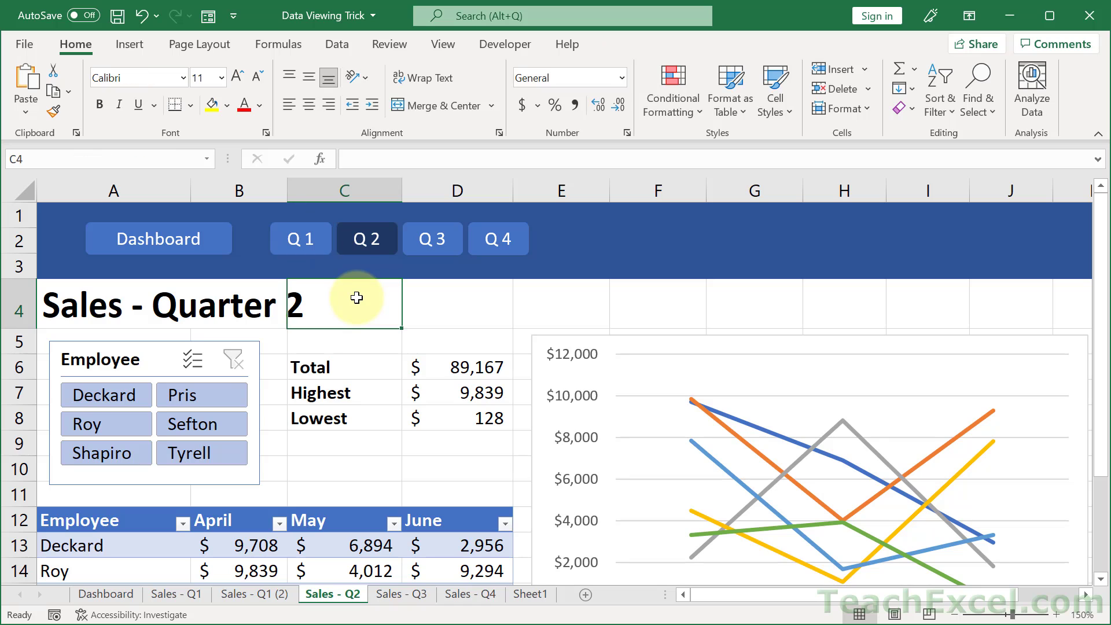
pyautogui.rightClick(284, 228)
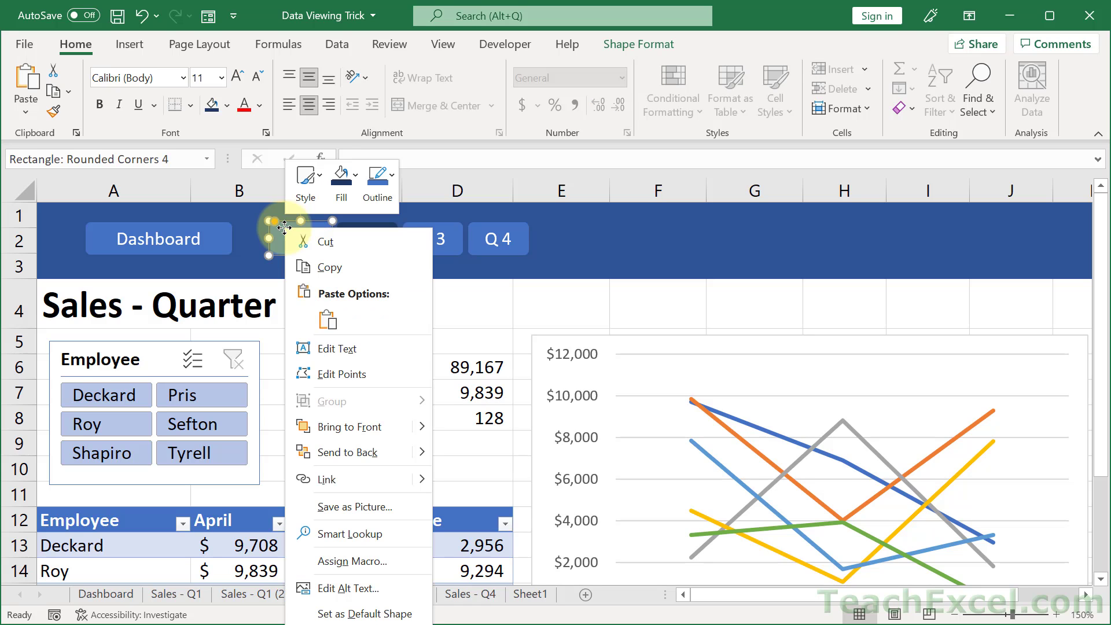
# Point the Q1 button's new hyperlink at 'Sales - Q1', cell reference A12.
pyautogui.click(337, 475)
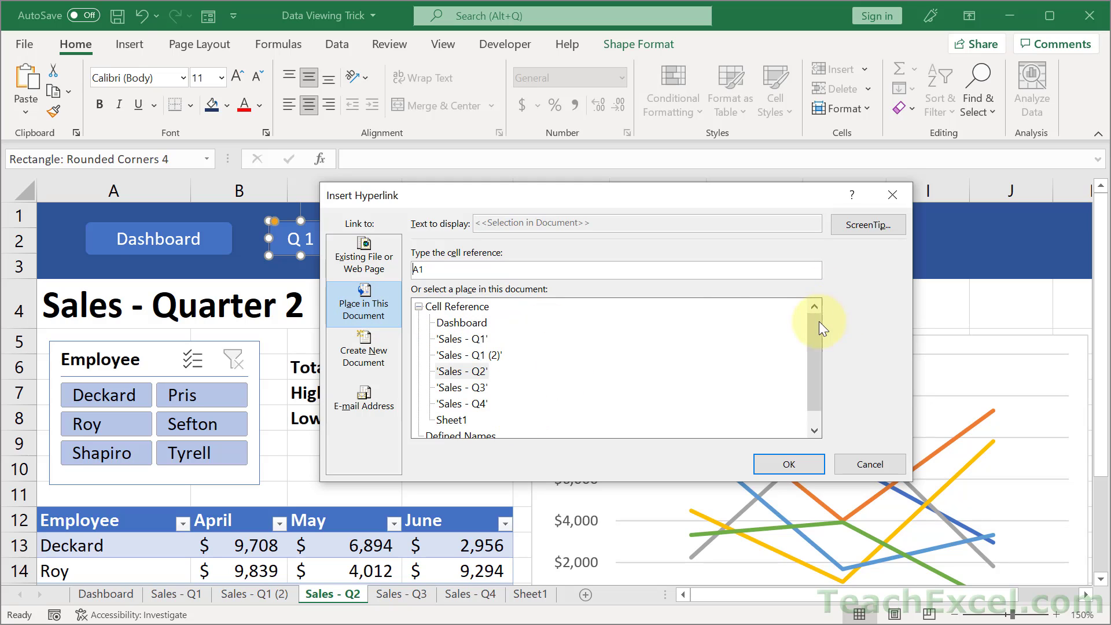
pyautogui.moveTo(811, 335)
pyautogui.mouseDown()
pyautogui.moveTo(818, 360)
pyautogui.moveTo(818, 346)
pyautogui.mouseUp()
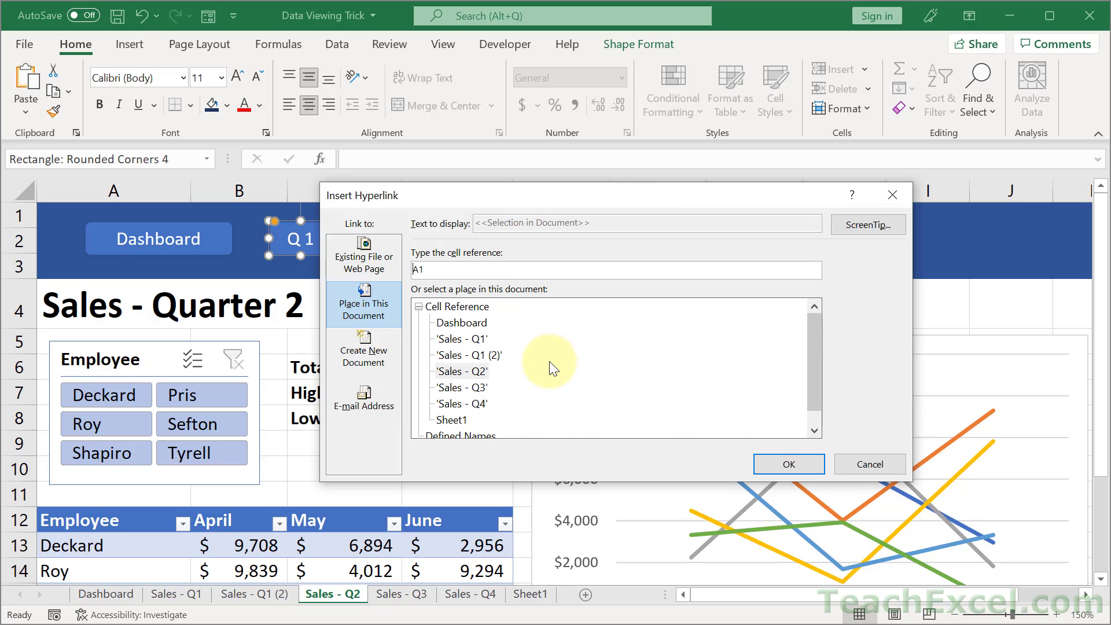
pyautogui.click(467, 339)
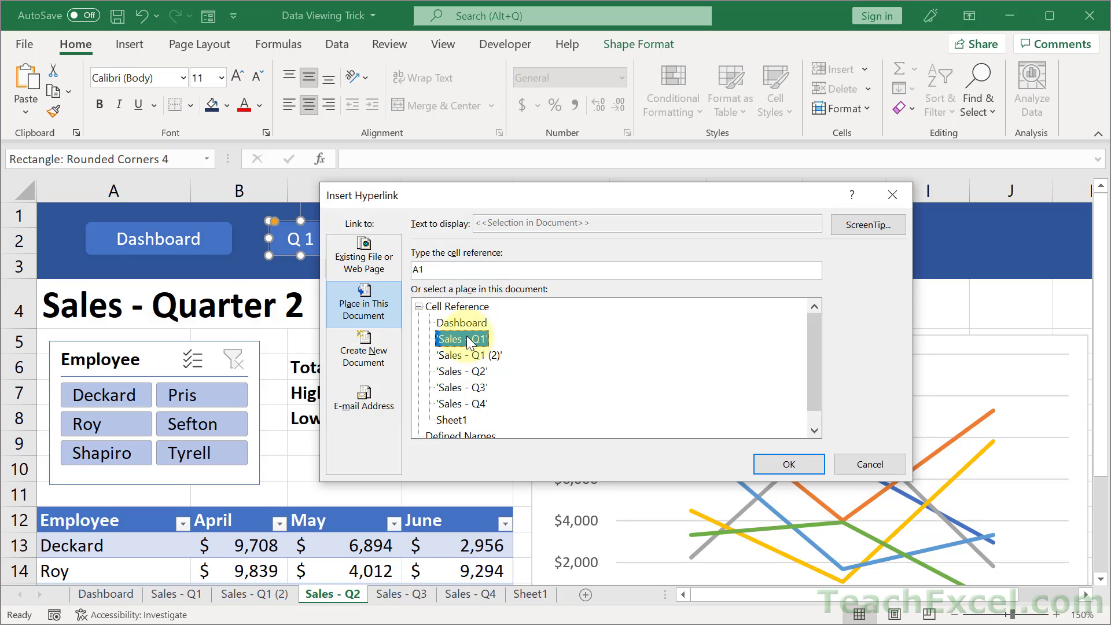
pyautogui.click(442, 273)
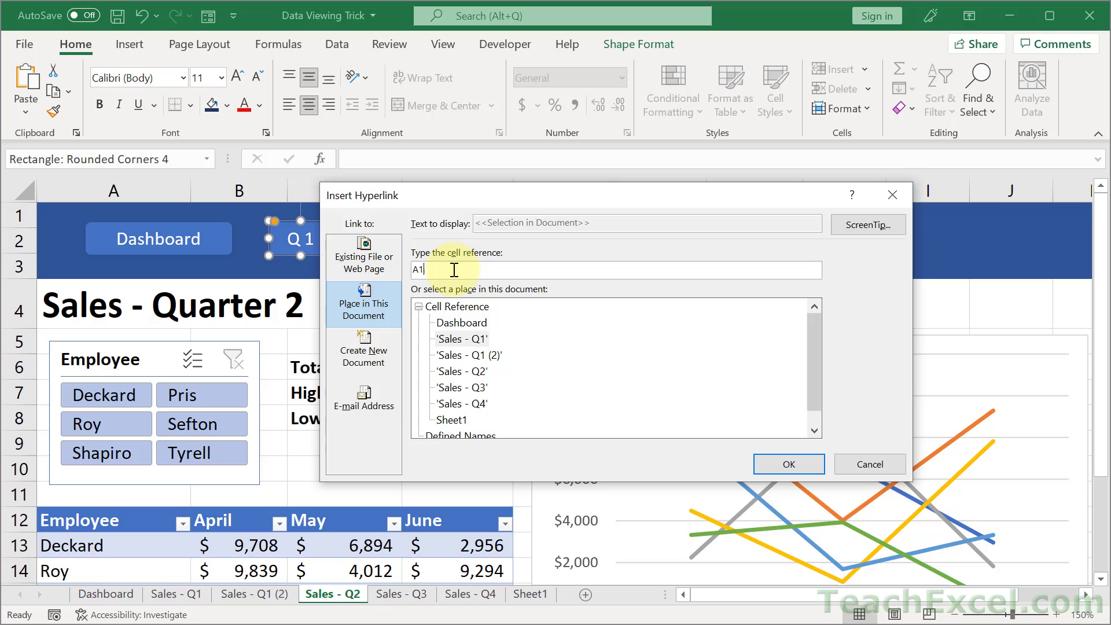
pyautogui.write('2')
# Confirm the Q1 hyperlink and test it by jumping between Sales - Q1 and Sales - Q2.
pyautogui.click(776, 465)
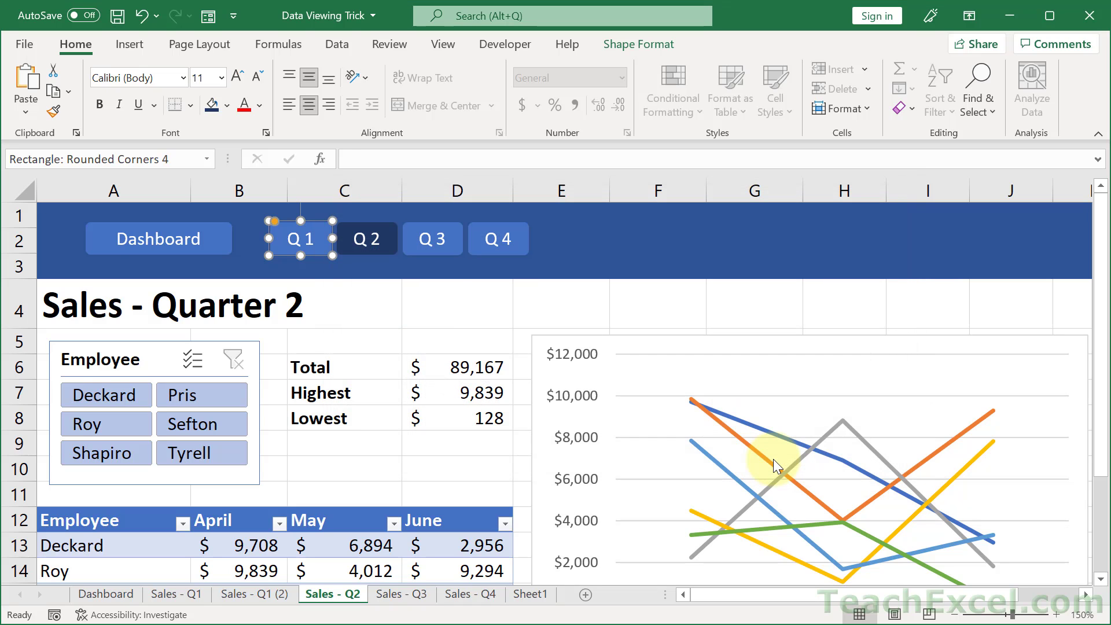
pyautogui.click(440, 298)
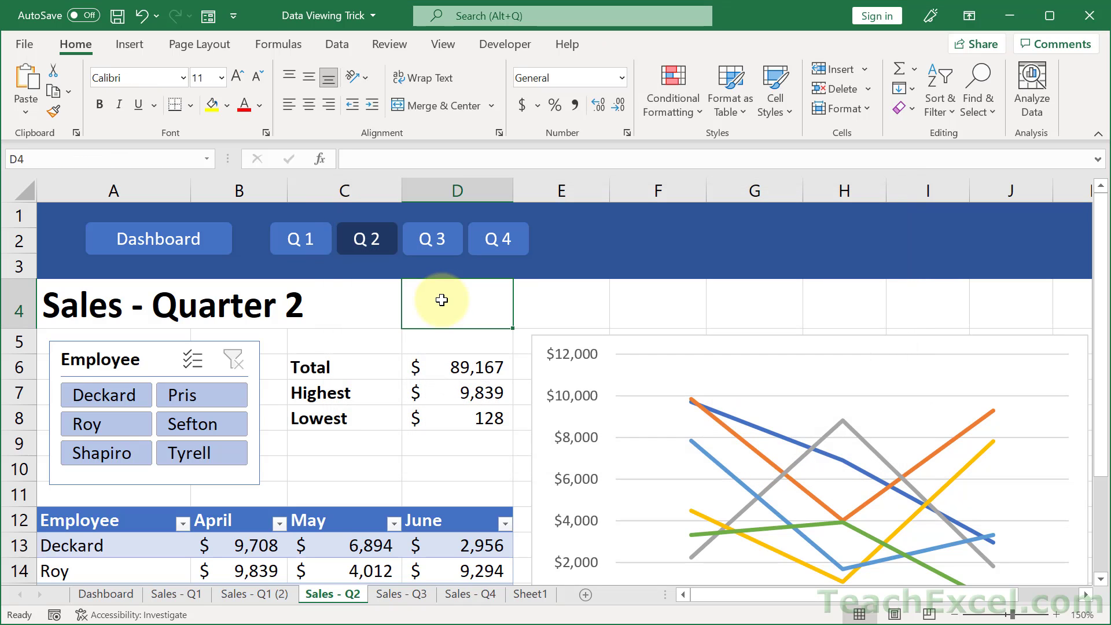
pyautogui.click(302, 243)
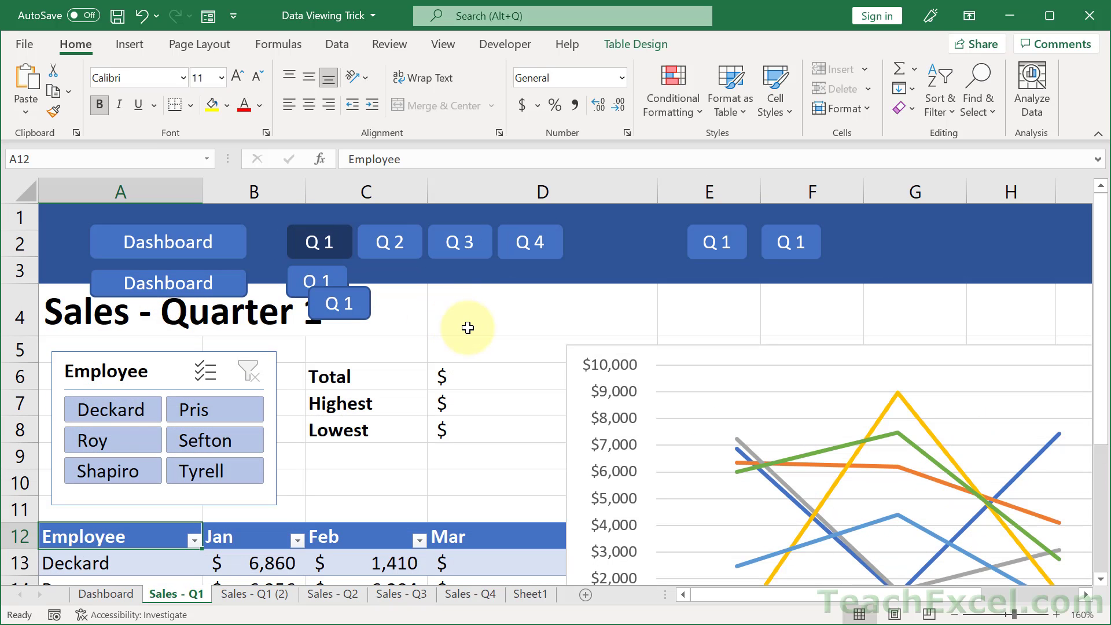
pyautogui.click(389, 248)
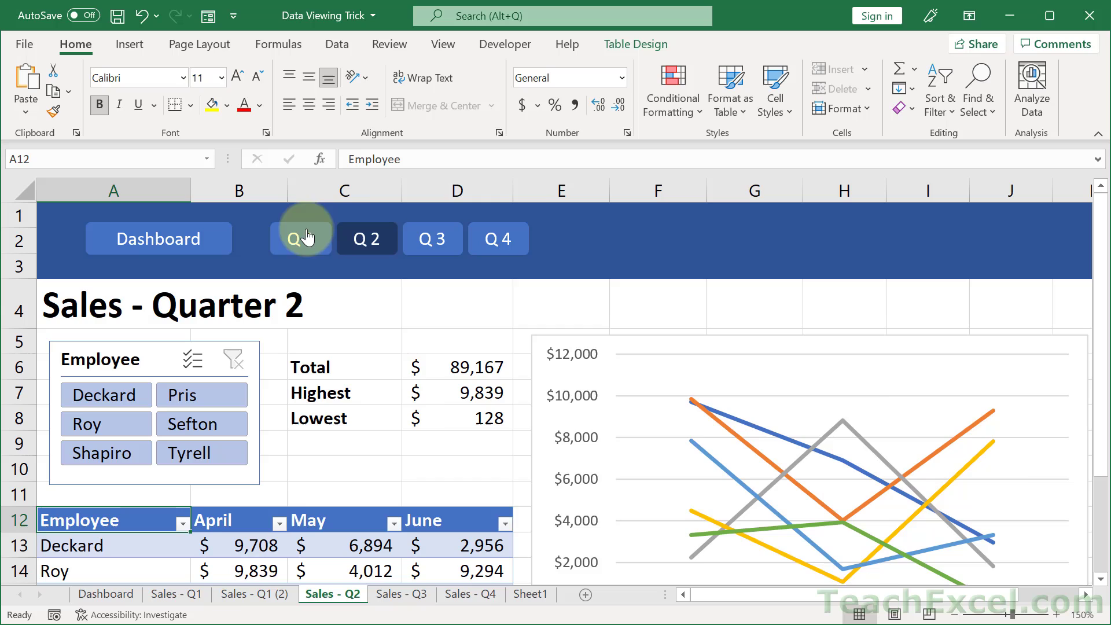
pyautogui.click(307, 238)
pyautogui.click(382, 243)
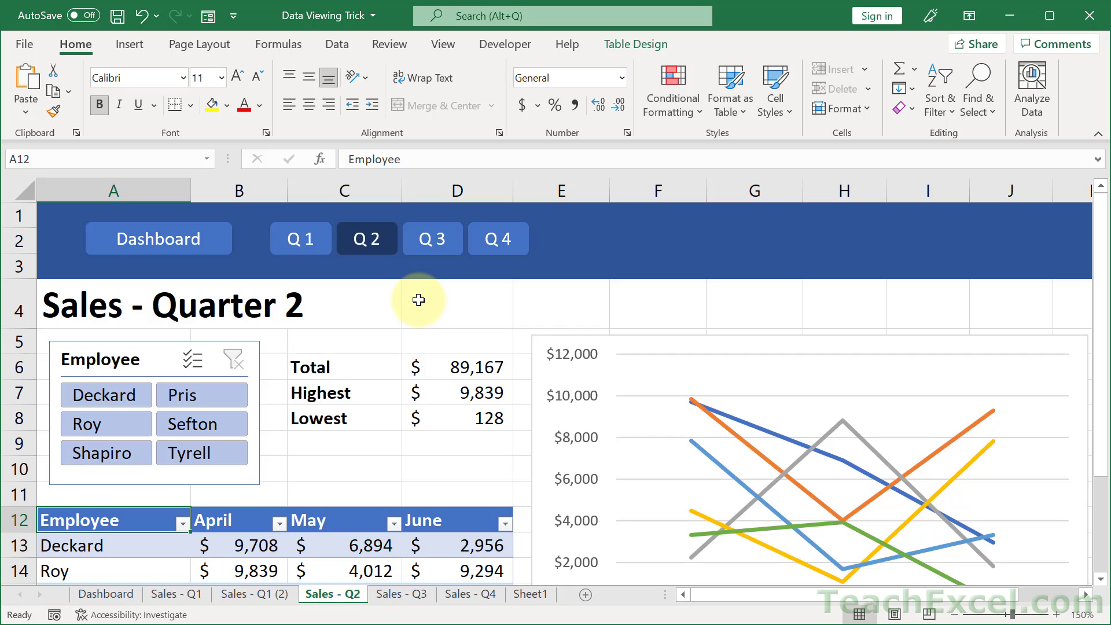
# Verify the Q3, Q4, Q2, Q1 and Dashboard button links in turn, ending on Dashboard.
pyautogui.click(436, 238)
pyautogui.click(395, 231)
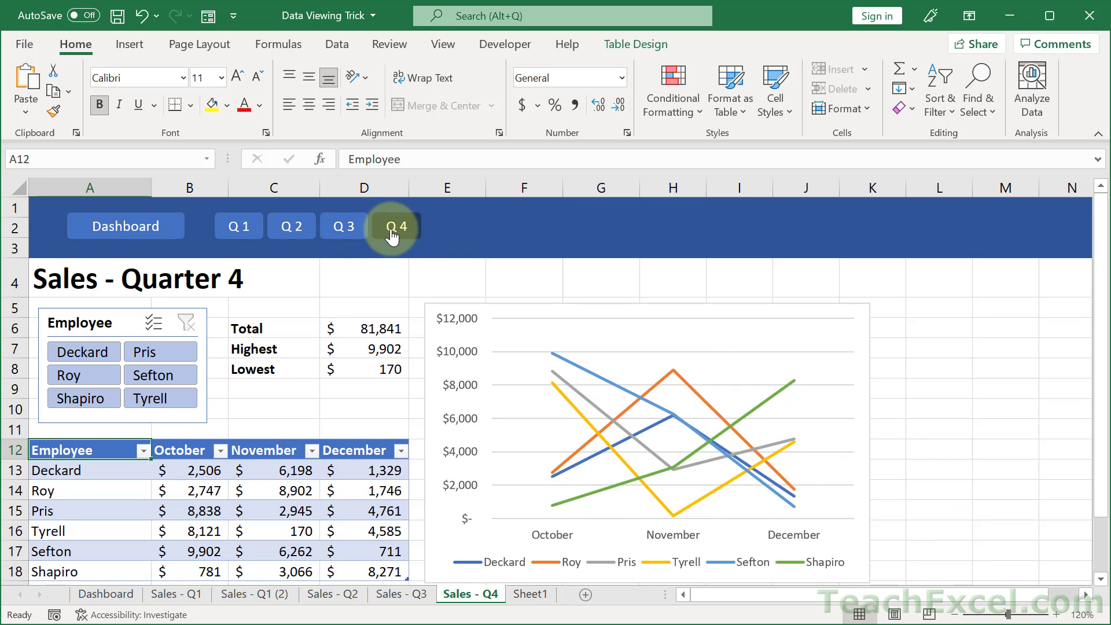
pyautogui.click(289, 229)
pyautogui.click(290, 242)
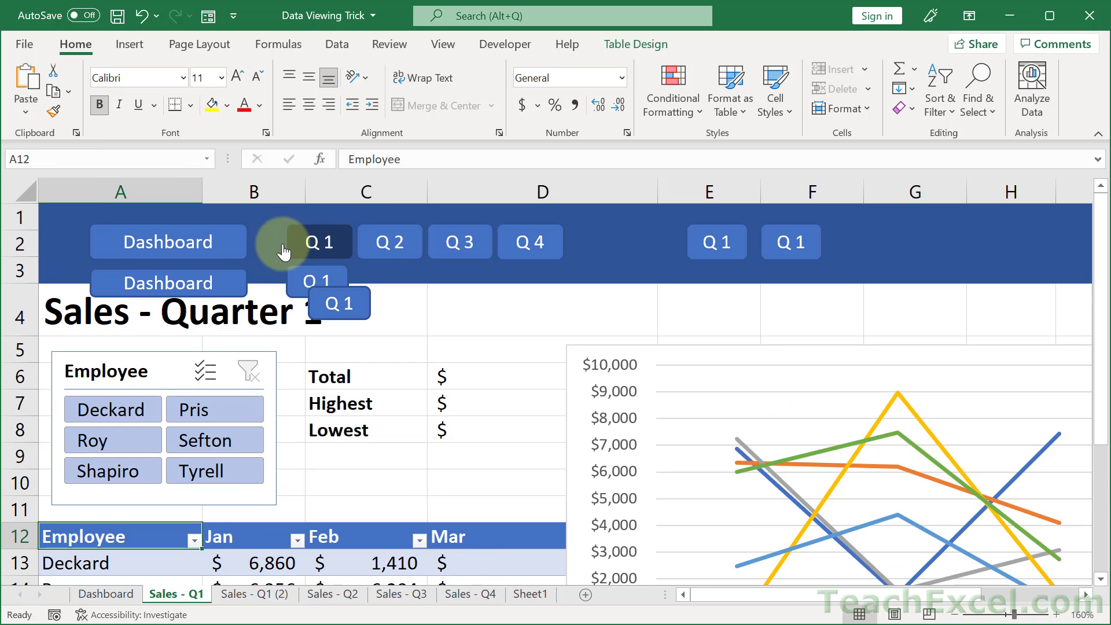
pyautogui.click(193, 241)
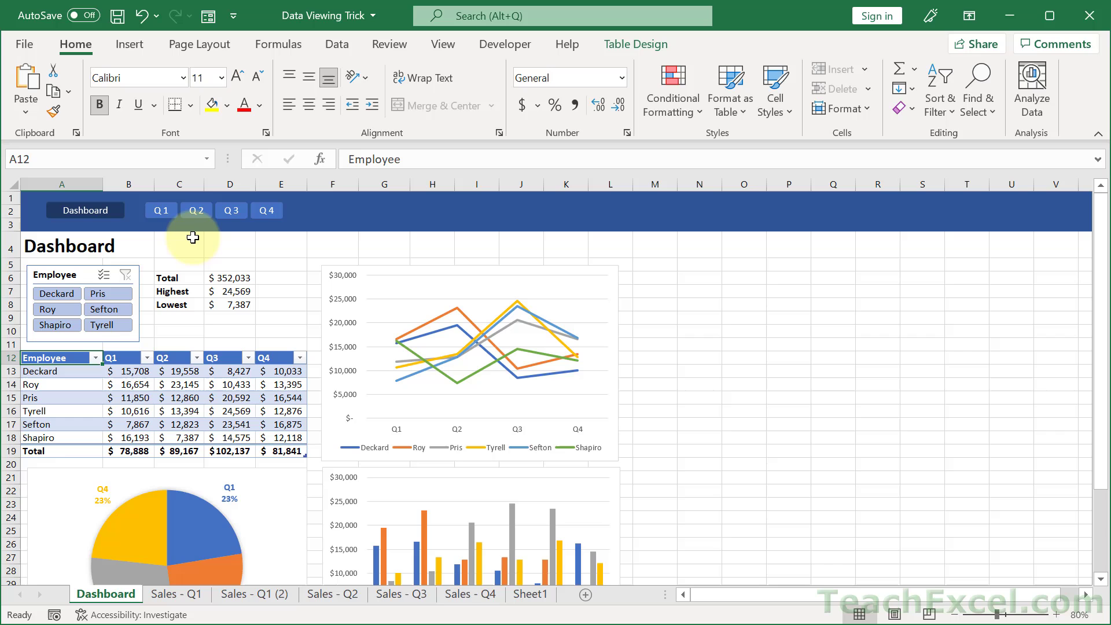
# Zoom the Dashboard to 120%, then set the Sales - Q1 sheet to 120% as well.
pyautogui.click(1058, 615)
pyautogui.click(1058, 616)
pyautogui.click(1057, 616)
pyautogui.click(1057, 616)
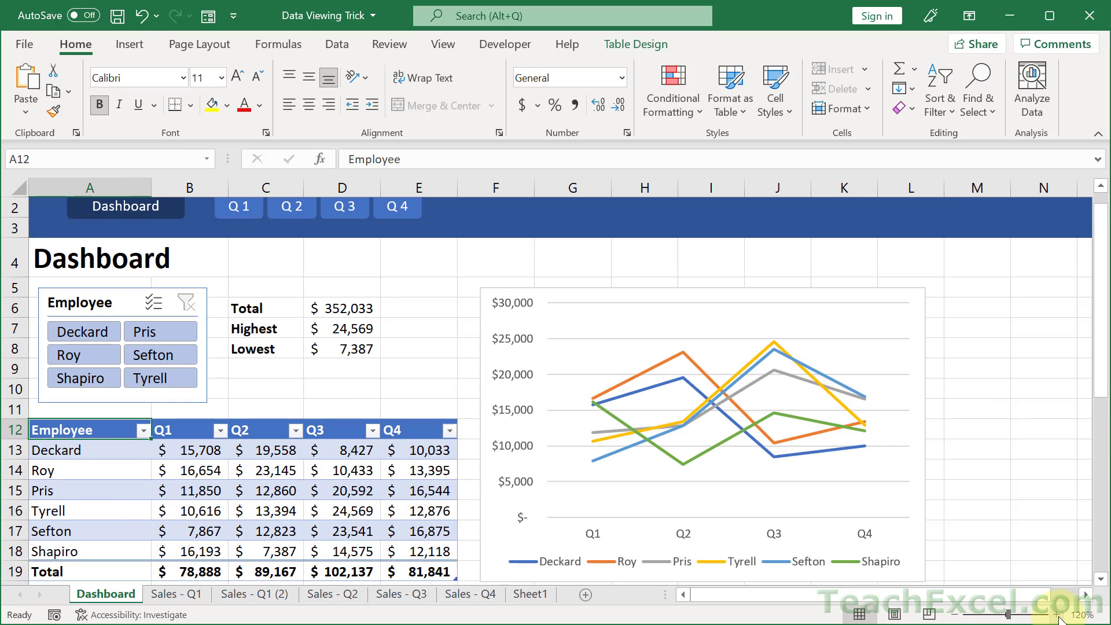
pyautogui.scroll(1, 484, 307)
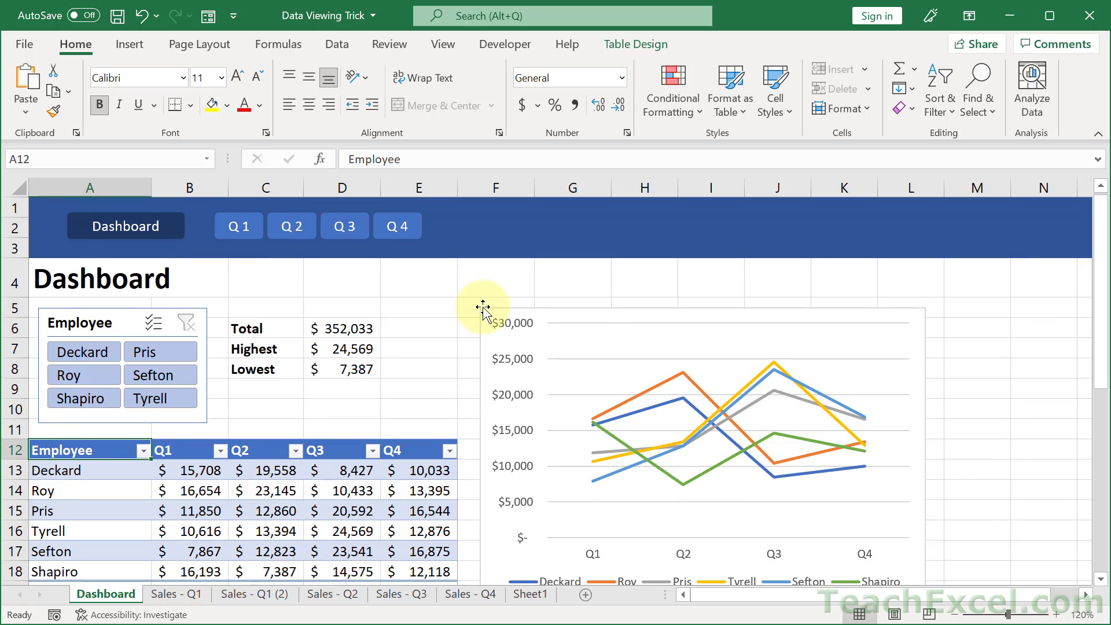
pyautogui.click(183, 593)
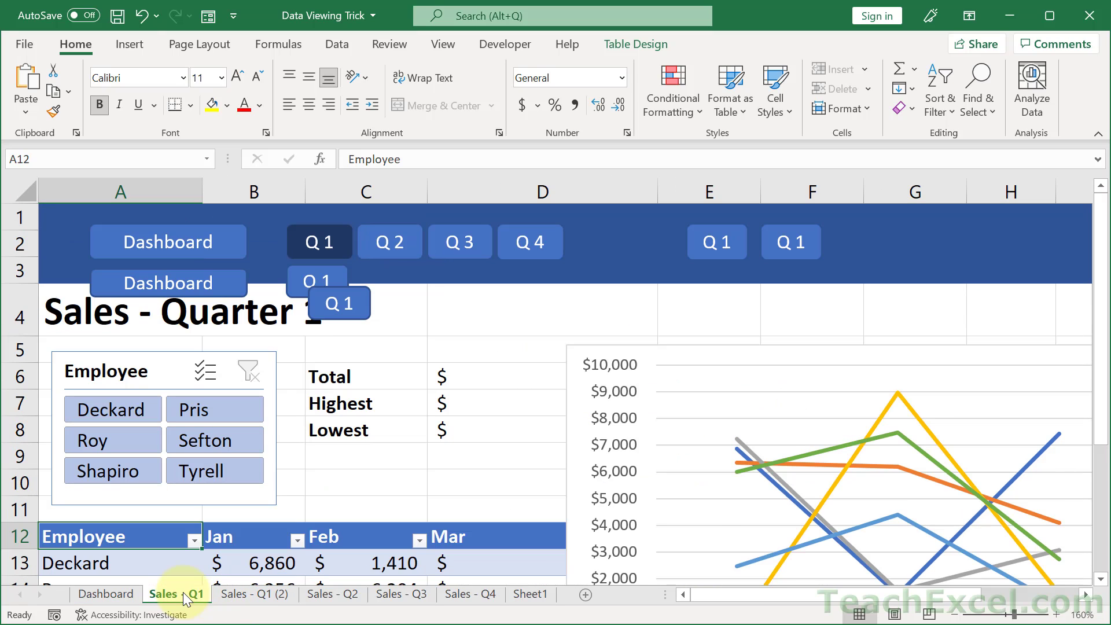
pyautogui.click(957, 615)
pyautogui.click(956, 616)
pyautogui.click(957, 616)
pyautogui.click(956, 617)
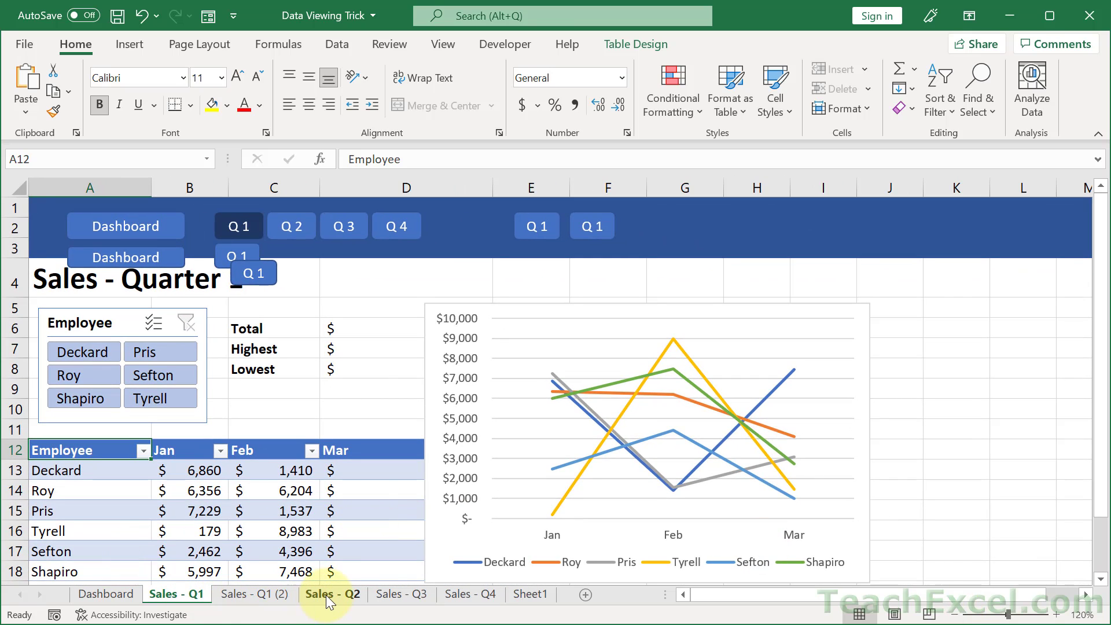
# Hide the formula bar, row and column headings, and gridlines on Sales - Q1.
pyautogui.click(437, 44)
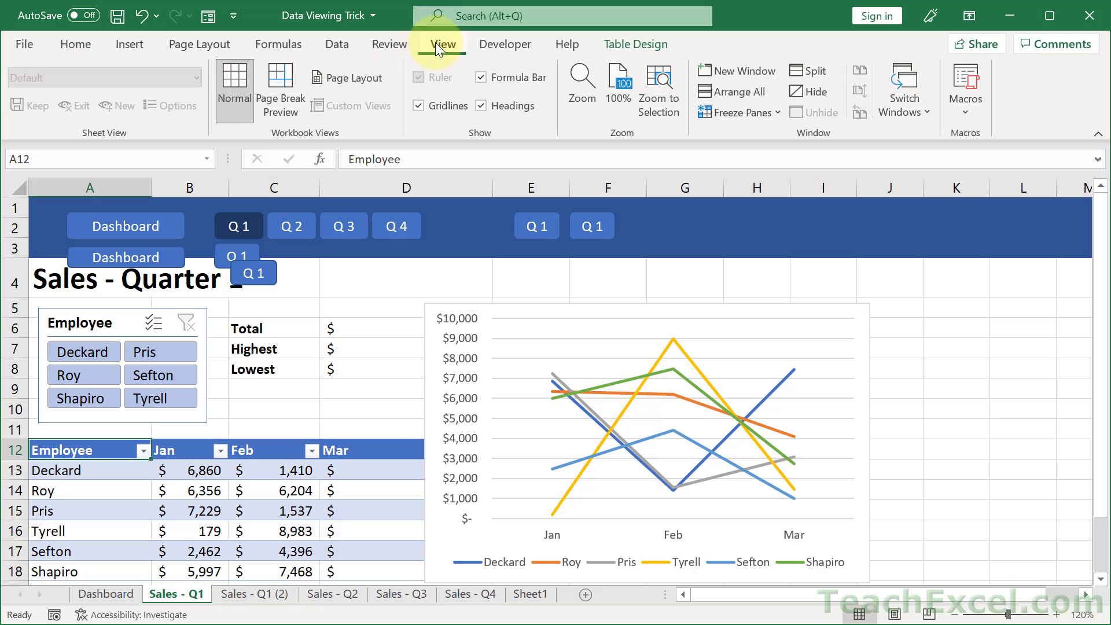
pyautogui.click(482, 77)
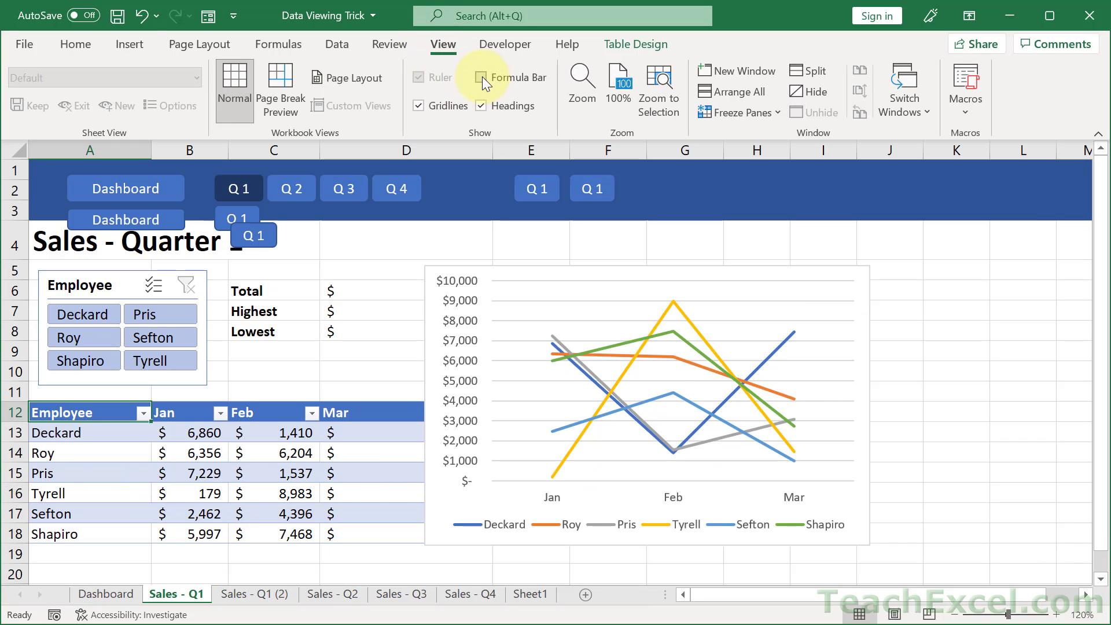
pyautogui.click(480, 106)
pyautogui.click(425, 107)
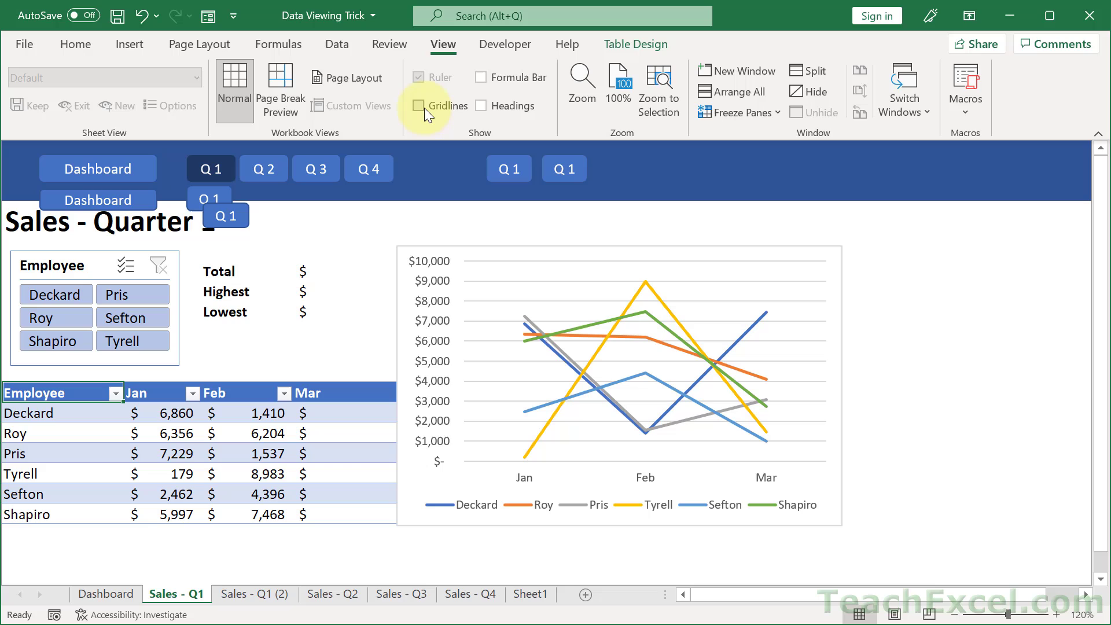
# Delete the two stray Q 1 copies and duplicate Dashboard shape, then collapse the ribbon.
pyautogui.moveTo(249, 214); pyautogui.dragTo(275, 209)
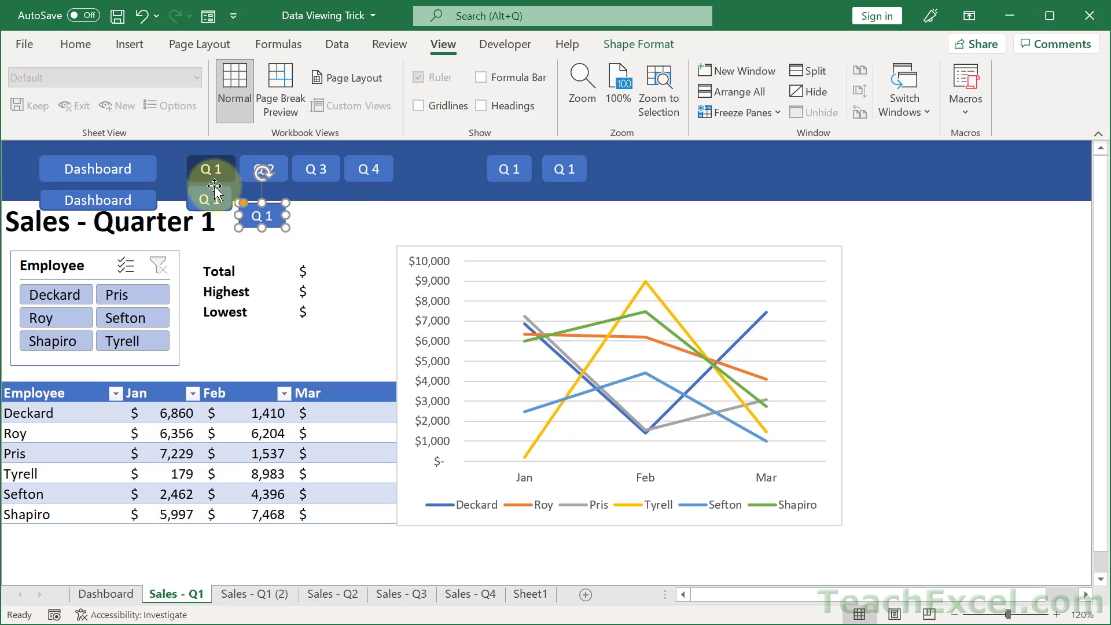
pyautogui.keyDown('ctrl'); pyautogui.click(197, 194); pyautogui.keyUp('ctrl')
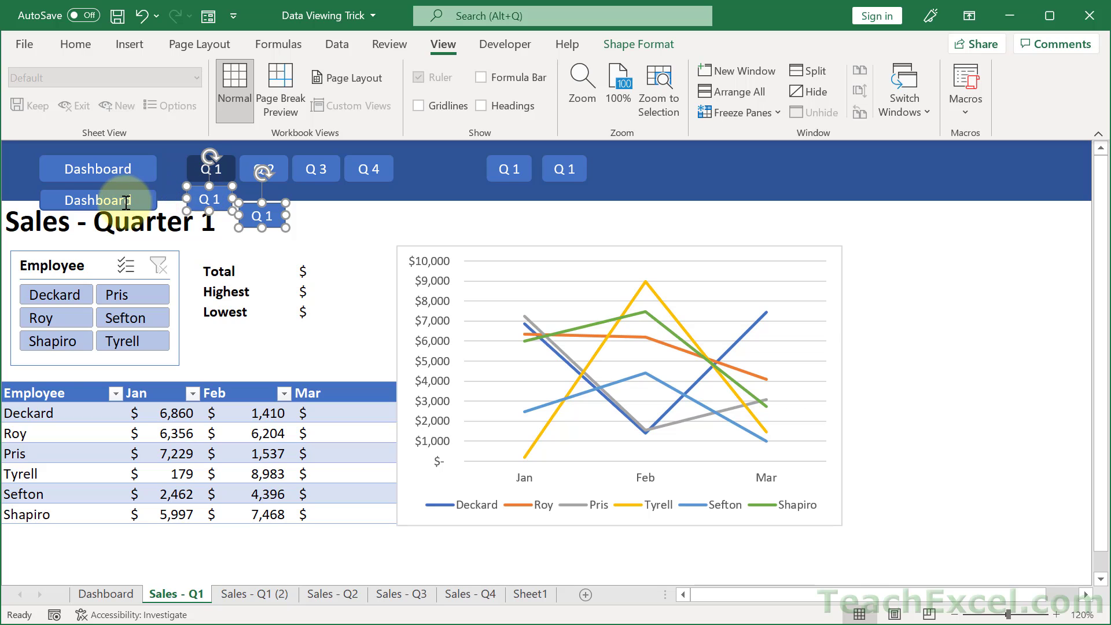
pyautogui.keyDown('ctrl'); pyautogui.click(125, 201); pyautogui.keyUp('ctrl')
pyautogui.press('Delete')
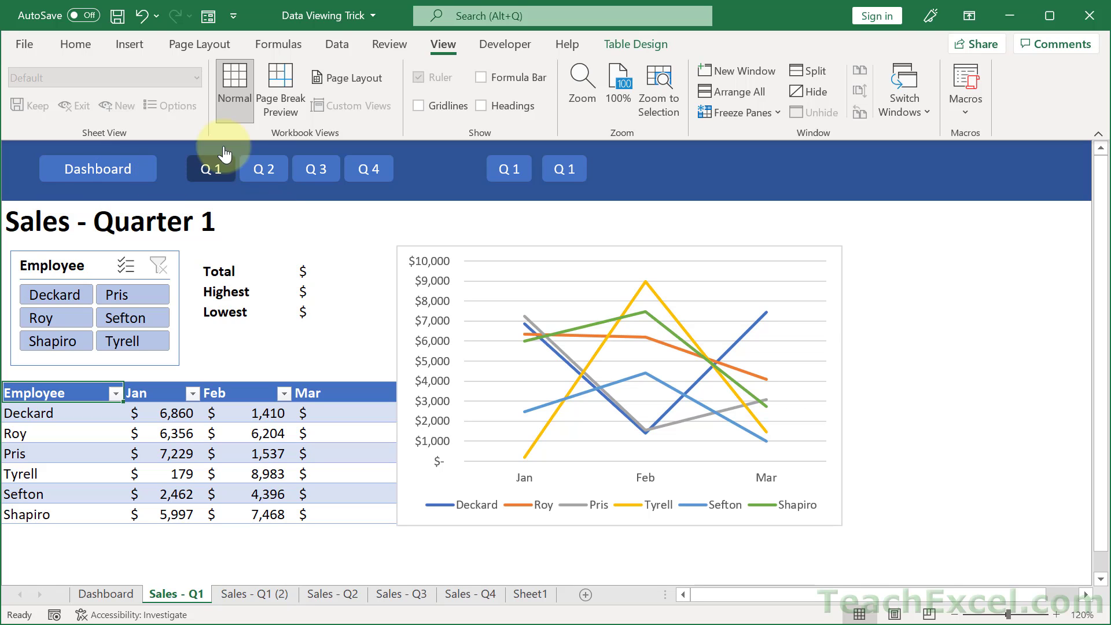
pyautogui.doubleClick(446, 48)
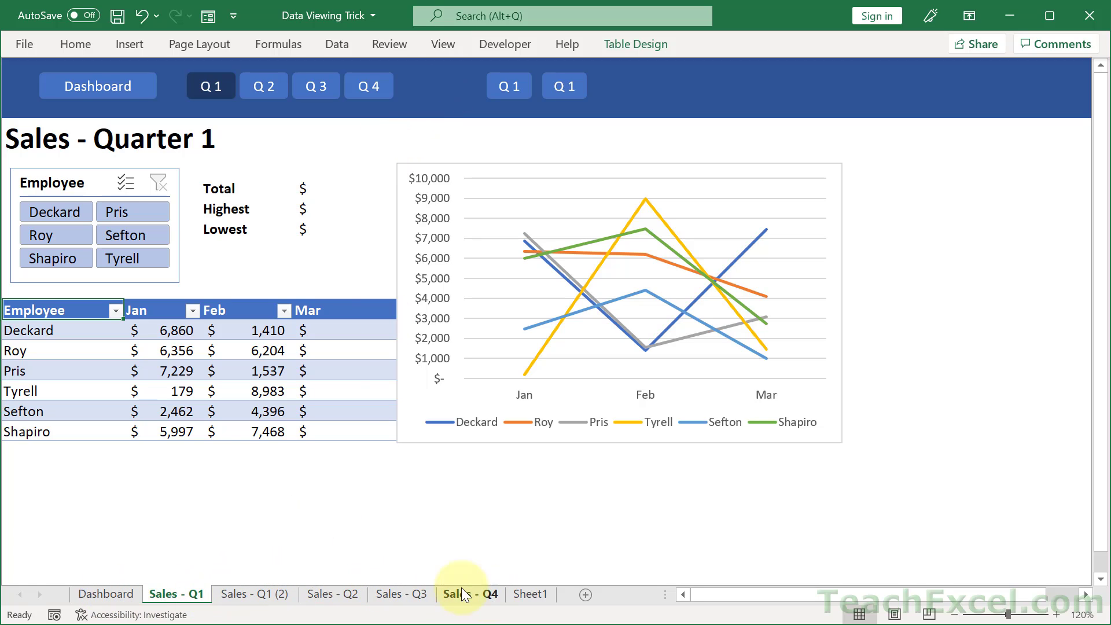
# Uncheck Show sheet tabs in Excel's Advanced options for this workbook and apply.
pyautogui.click(25, 45)
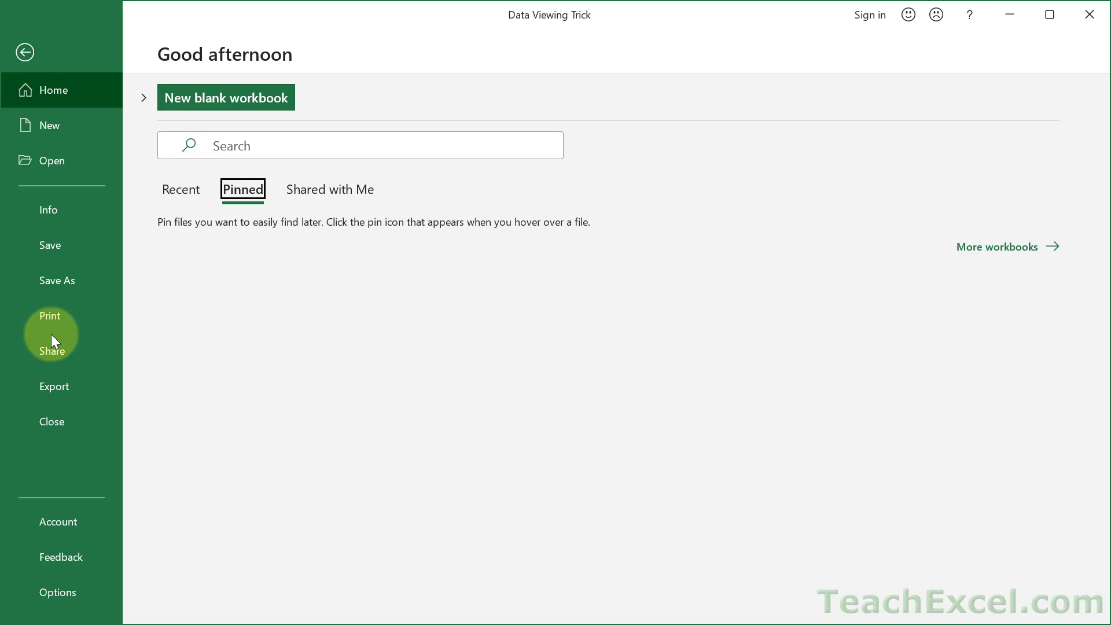
pyautogui.click(52, 592)
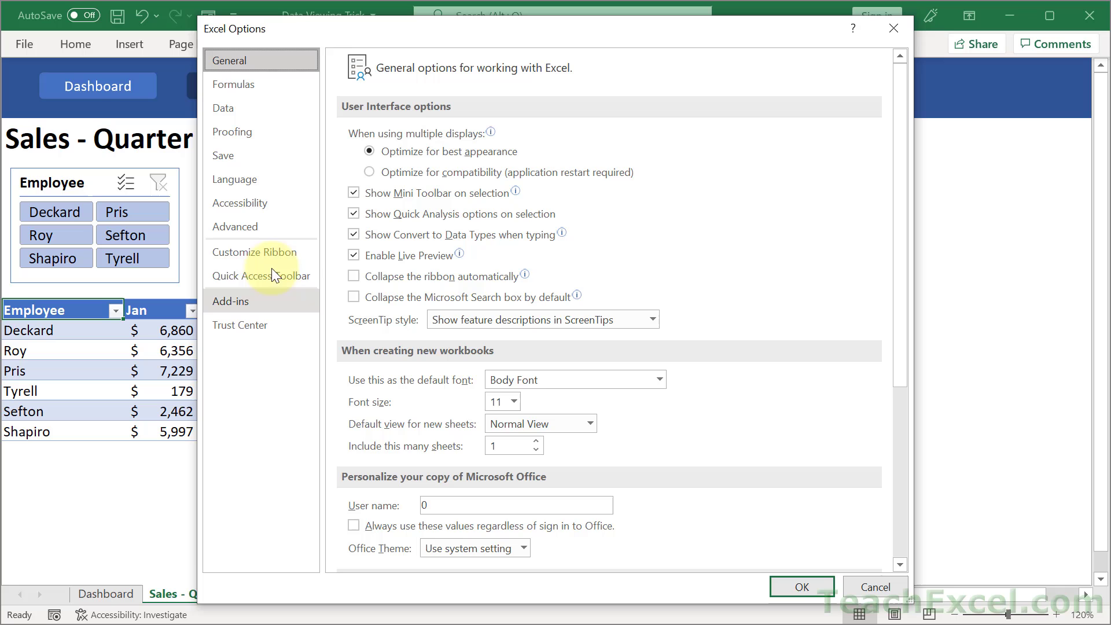
pyautogui.click(261, 223)
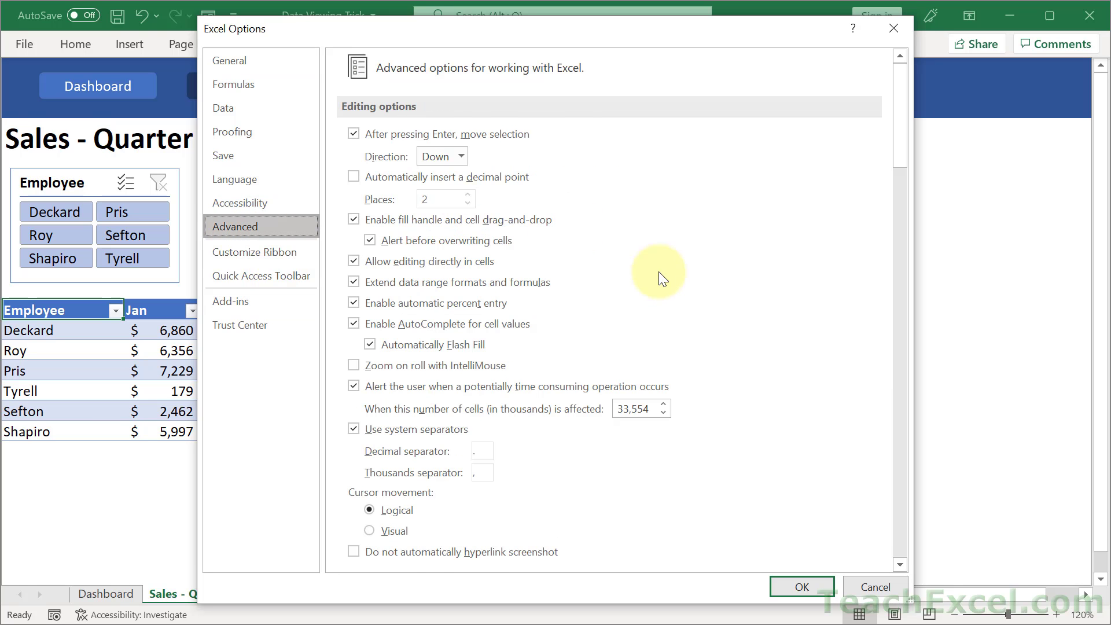
pyautogui.scroll(-9, 658, 273)
pyautogui.scroll(-15, 658, 272)
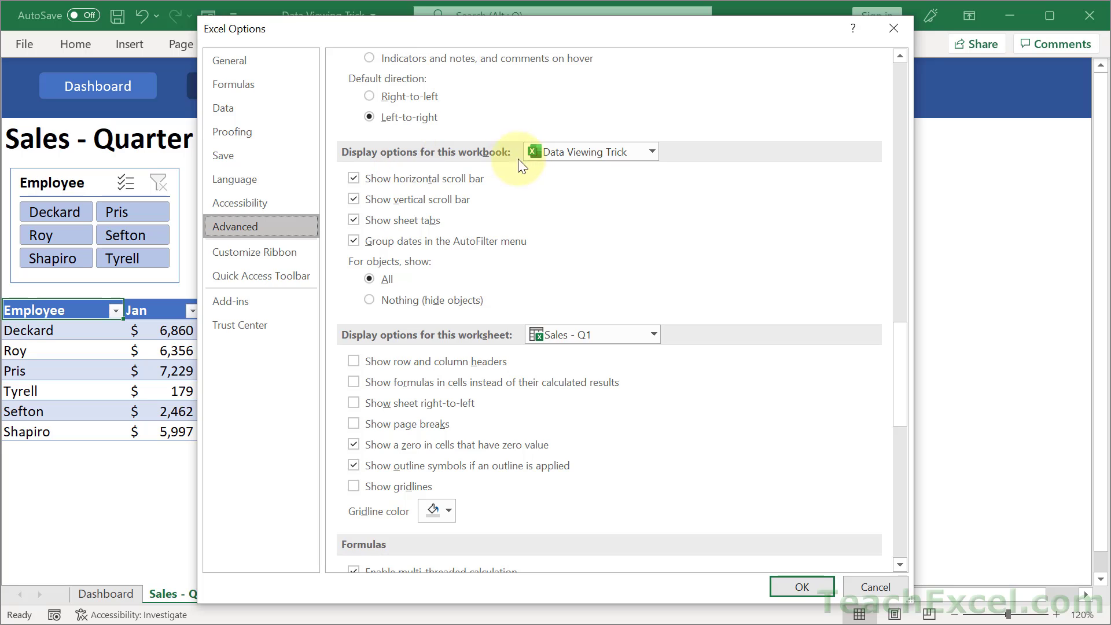
pyautogui.click(354, 219)
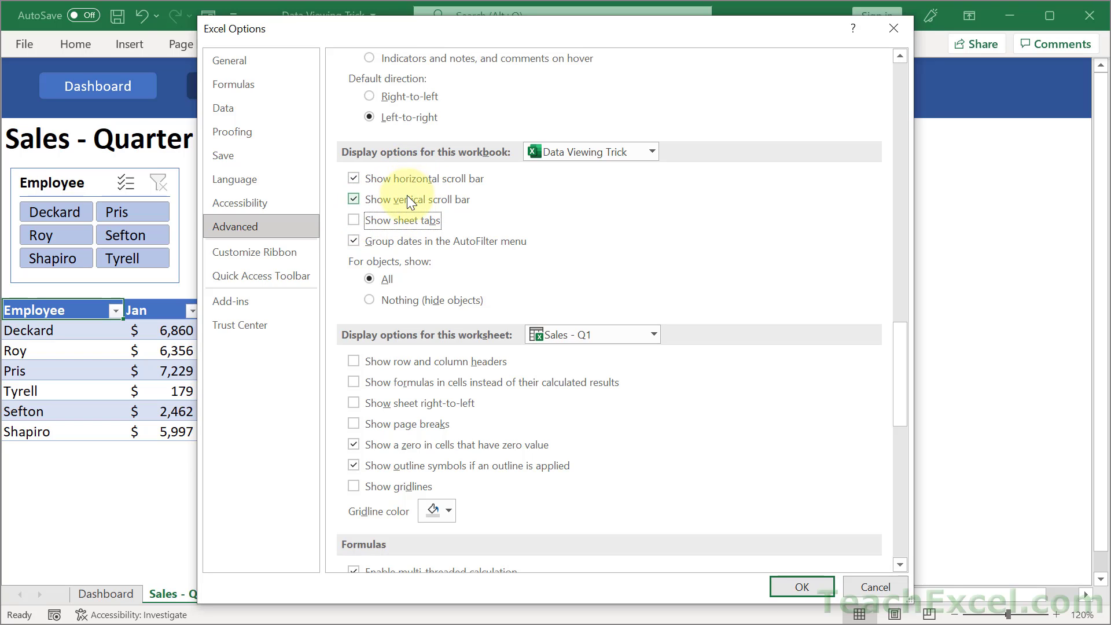
pyautogui.click(790, 581)
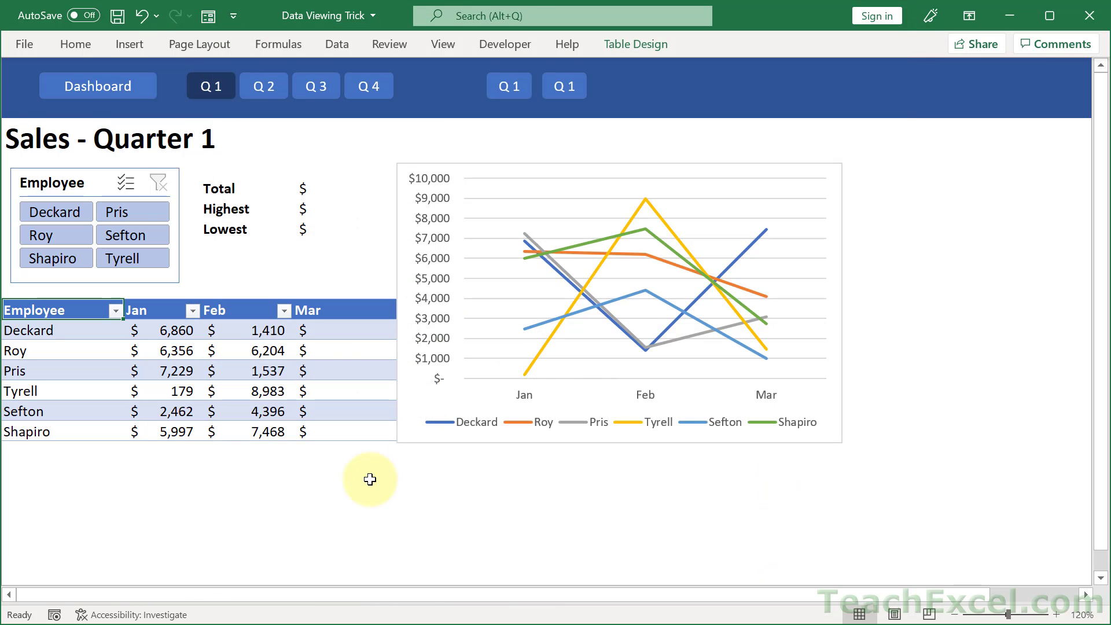
# Jump via the Dashboard and Q 1 buttons to the Quarter 2 sheet.
pyautogui.click(129, 92)
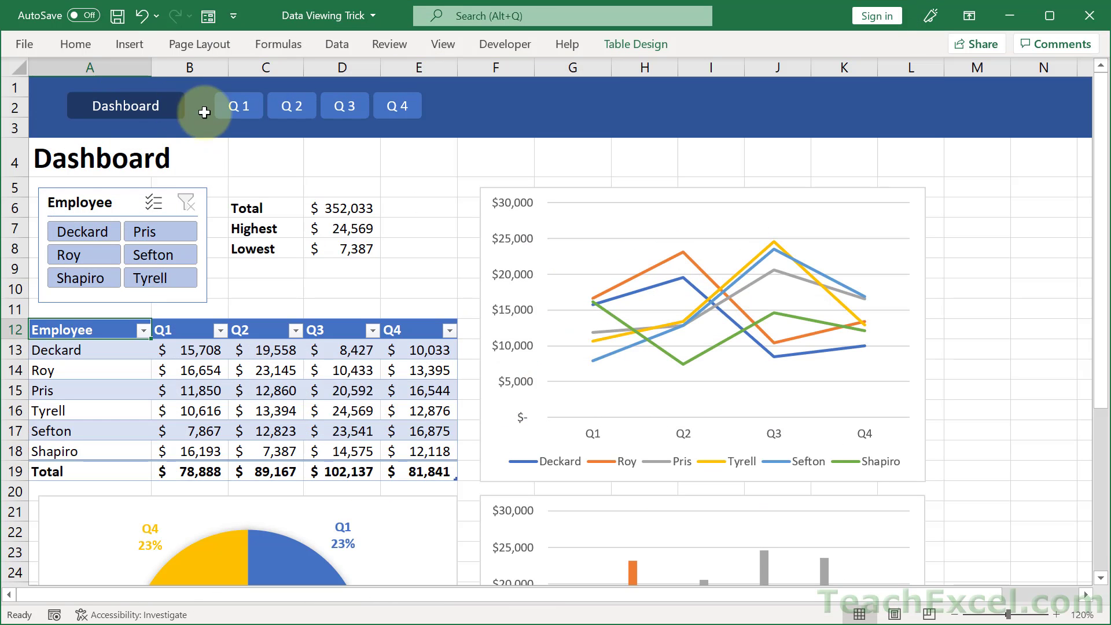
pyautogui.click(236, 113)
pyautogui.click(259, 87)
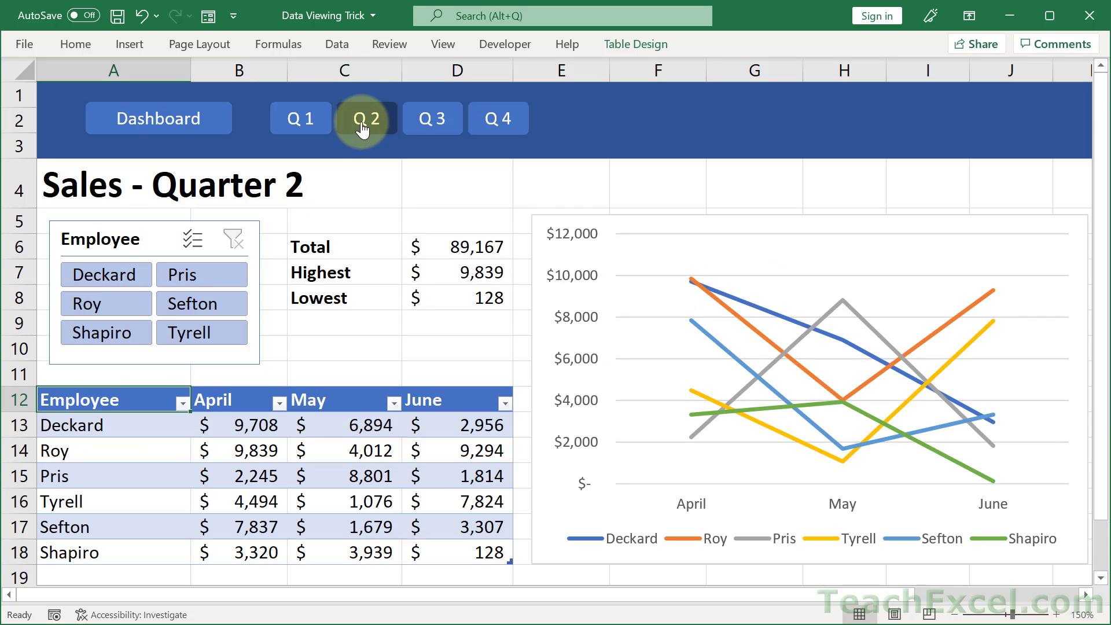
# Hide headings and gridlines on Quarter 2 and collapse the ribbon.
pyautogui.click(441, 44)
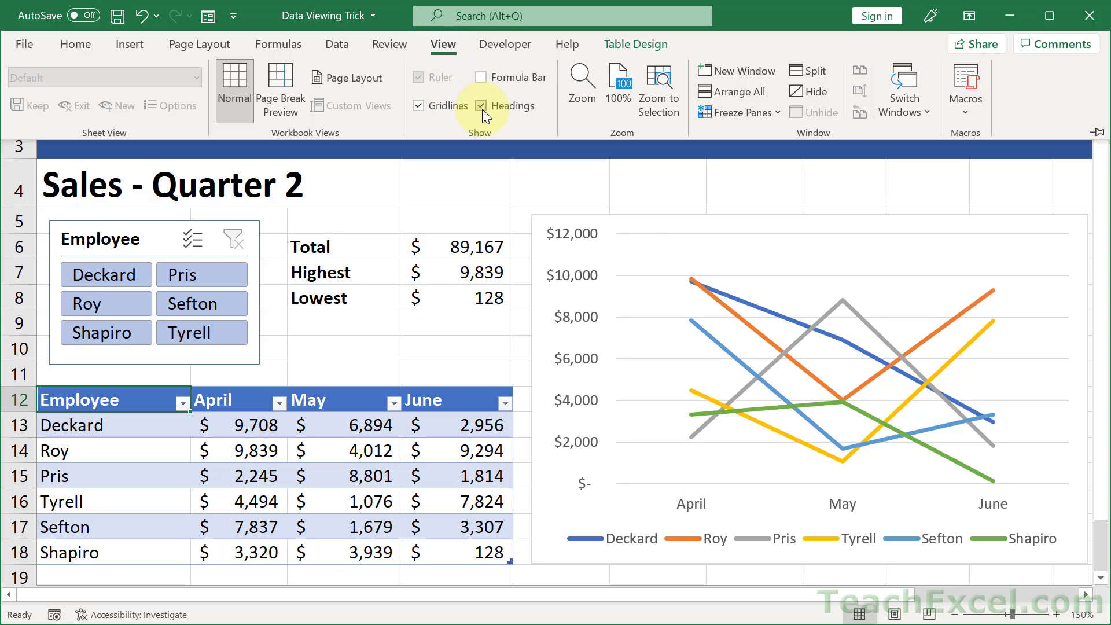
pyautogui.click(482, 109)
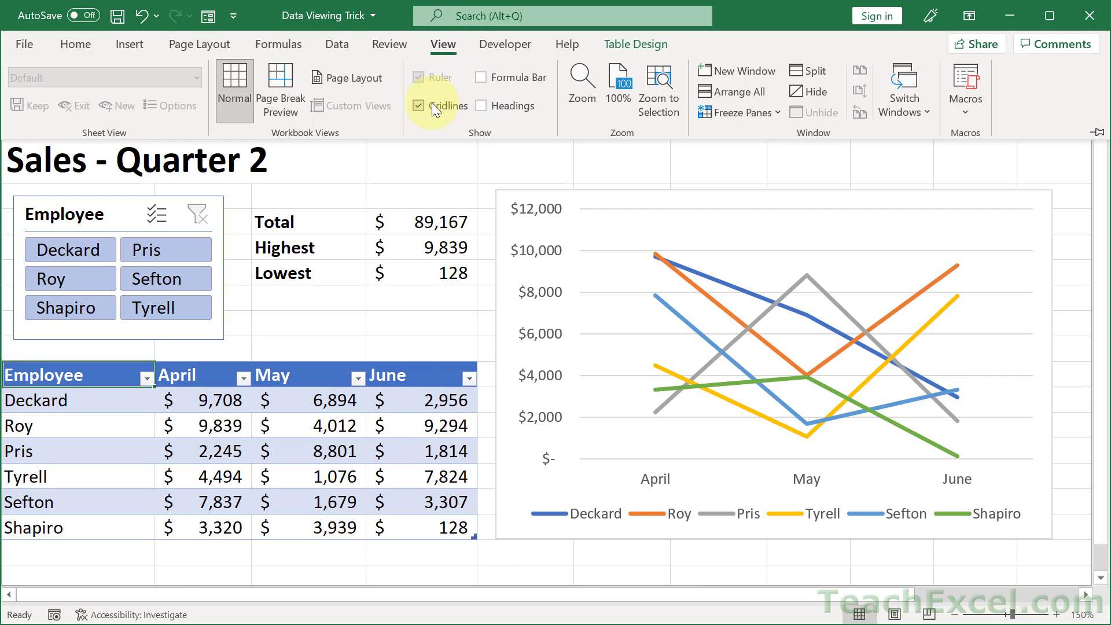
pyautogui.click(431, 104)
pyautogui.doubleClick(435, 44)
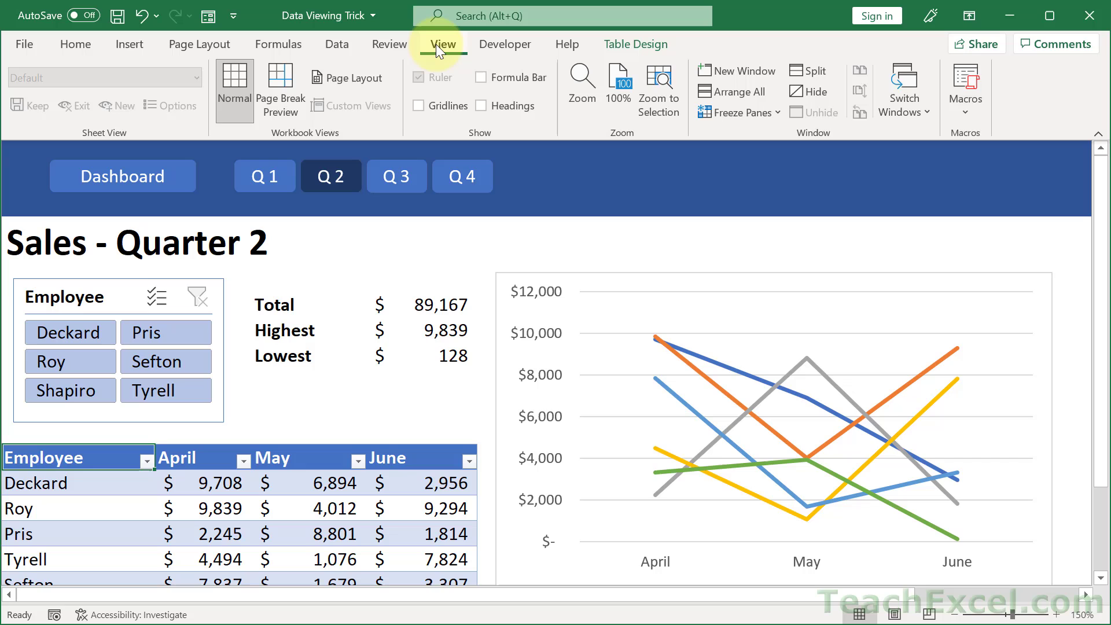
pyautogui.doubleClick(436, 44)
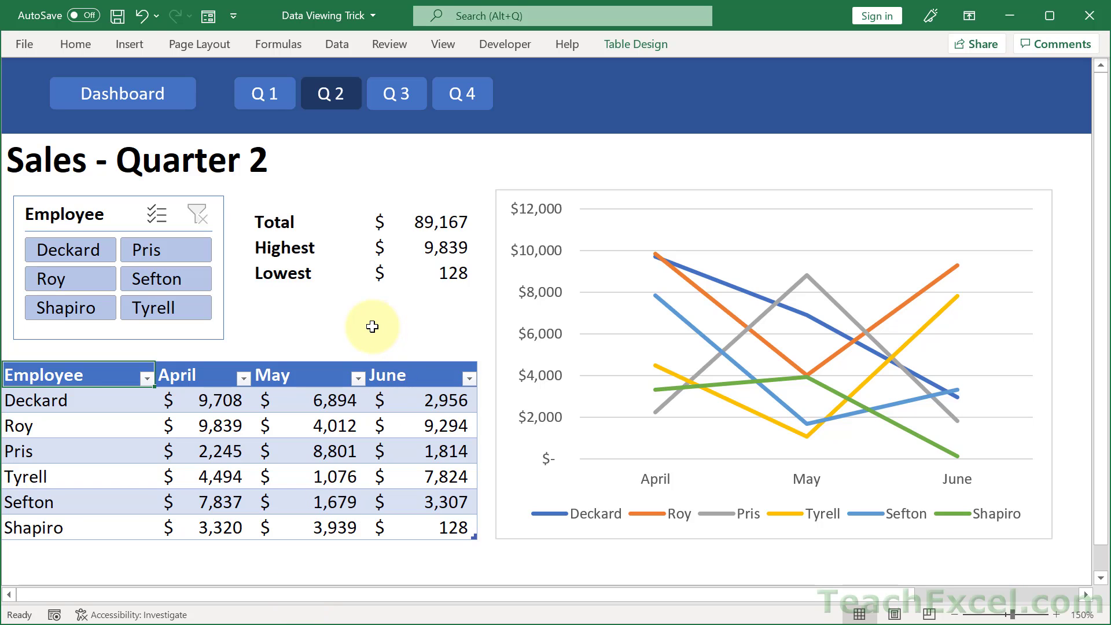
# Jump to Quarter 1 with the Q 1 button, then Ctrl+Page Down to the blank Sheet1.
pyautogui.click(265, 98)
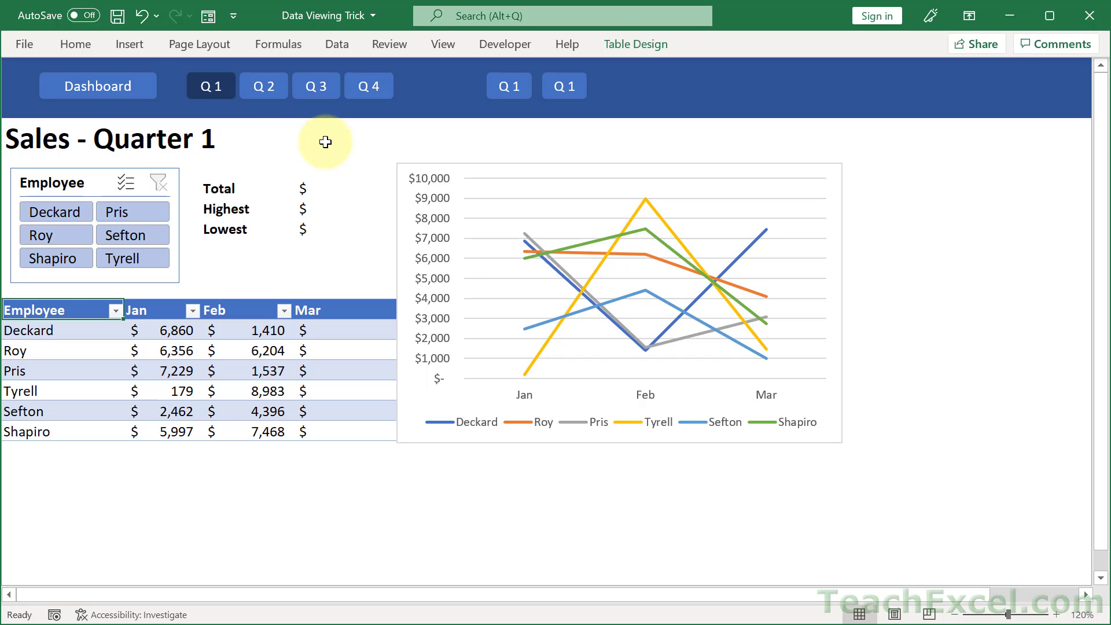
pyautogui.hotkey('ctrl', 'pagedown')
pyautogui.hotkey('ctrl', 'pagedown')
pyautogui.hotkey('ctrl', 'pagedown')
pyautogui.hotkey('ctrl', 'pagedown')
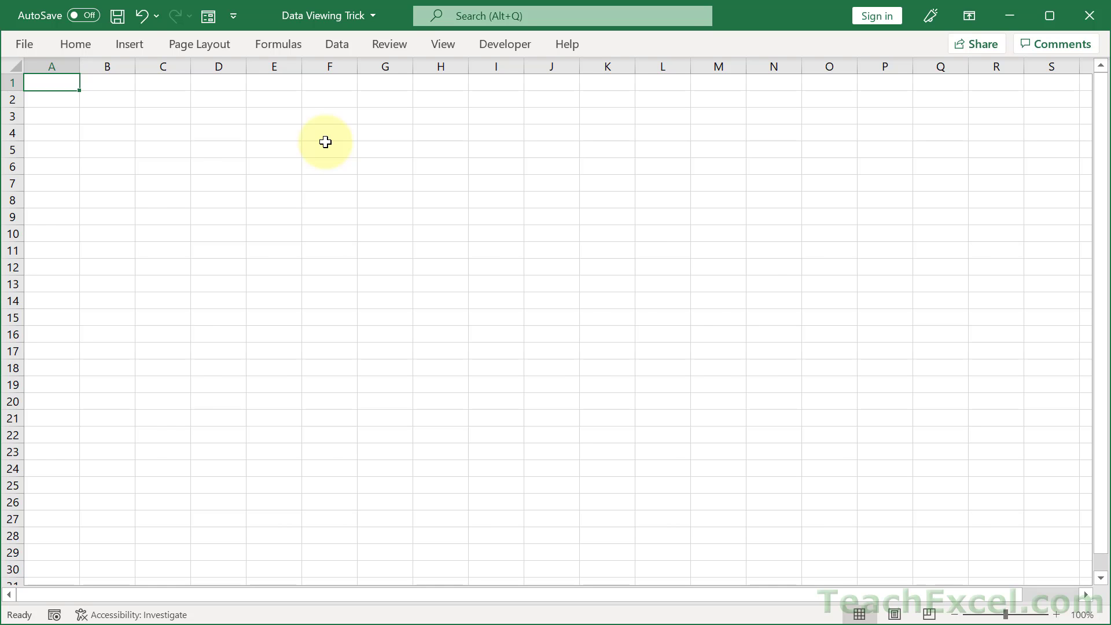
# Step back with Ctrl+Page Up to the Sales - Quarter 3 sheet.
pyautogui.hotkey('ctrl', 'pageup')
pyautogui.hotkey('ctrl', 'pageup')
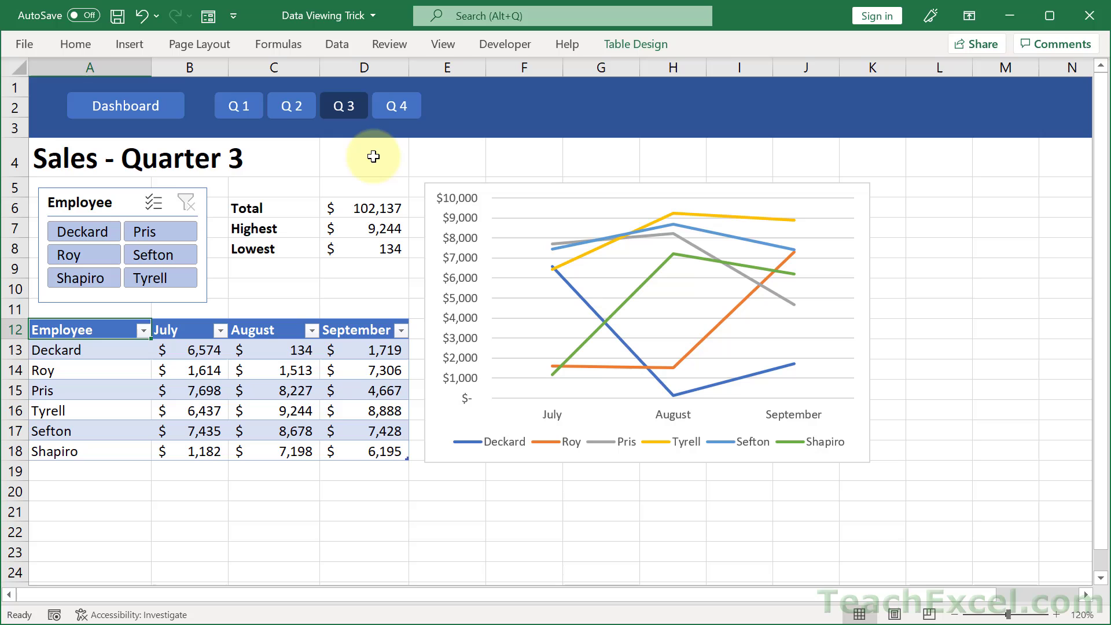
# Go to Quarter 4 and hide its gridlines and row and column headings.
pyautogui.click(397, 106)
pyautogui.click(360, 110)
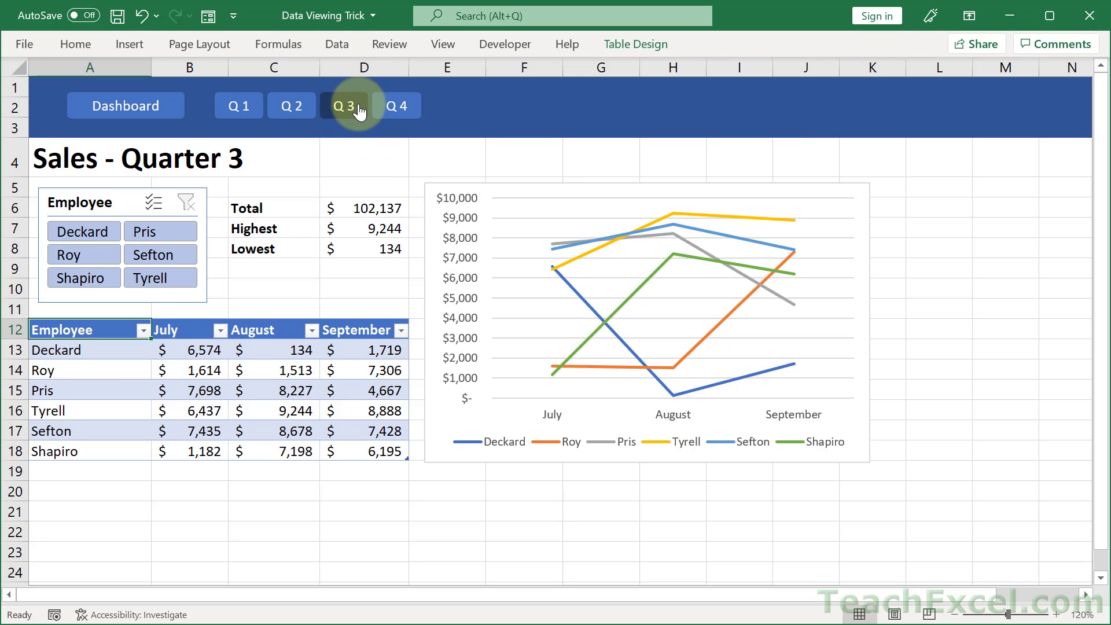
pyautogui.click(394, 110)
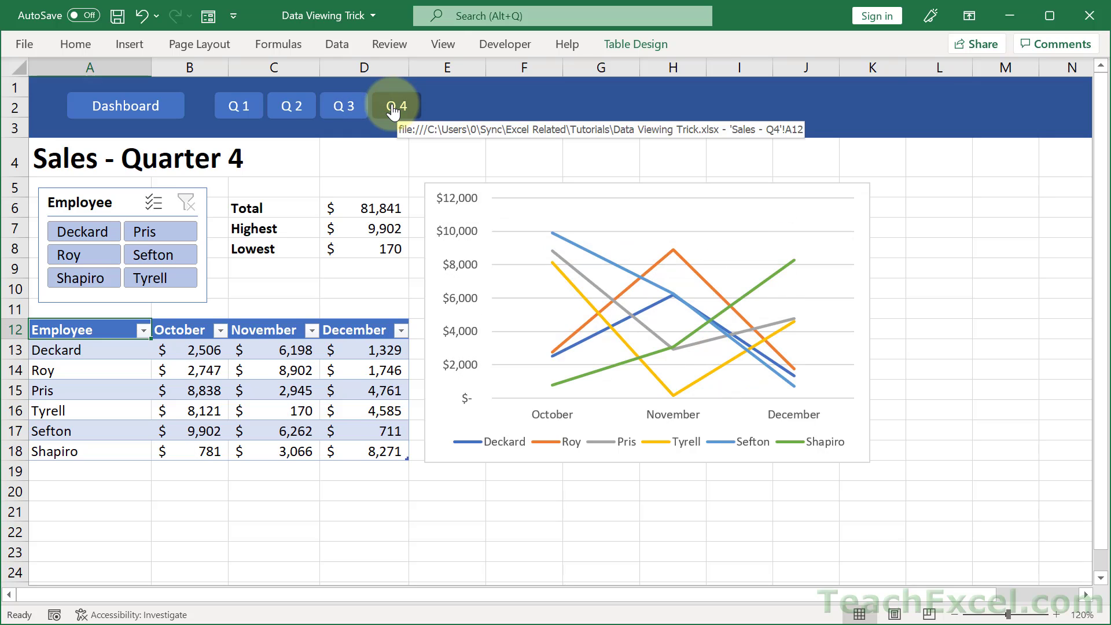
pyautogui.click(445, 42)
pyautogui.click(453, 104)
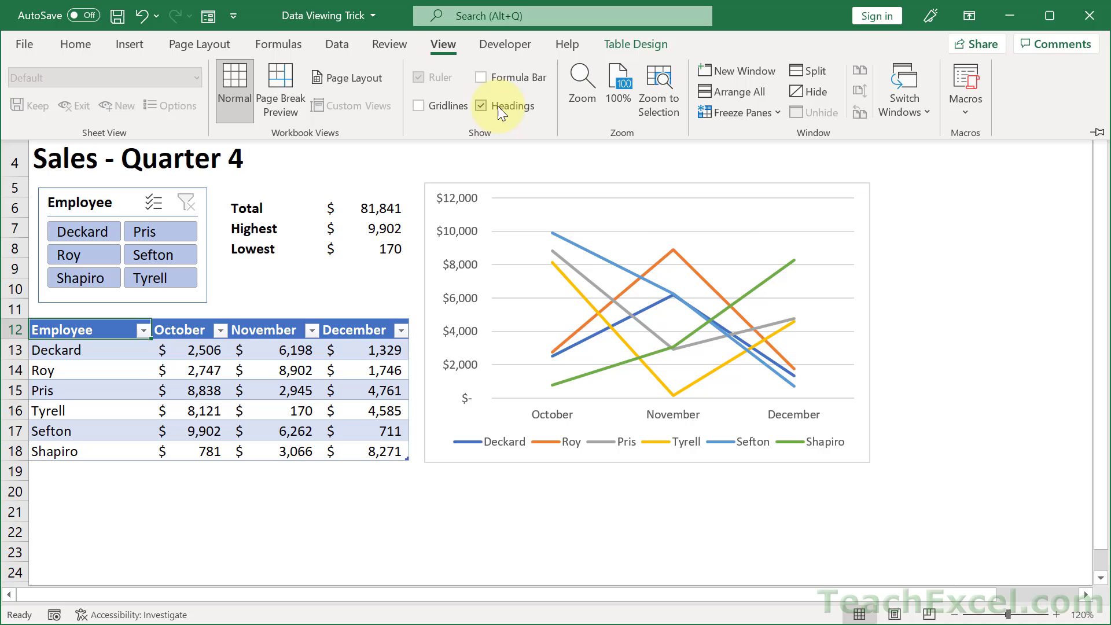
pyautogui.click(499, 106)
pyautogui.click(452, 44)
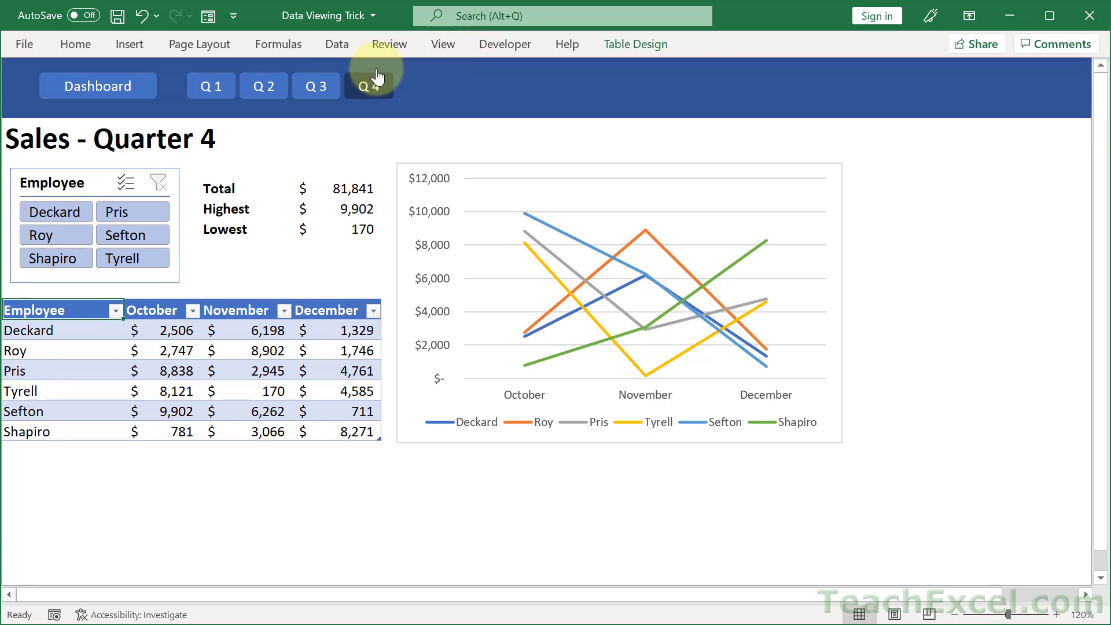
# Hide gridlines and headings on Quarter 3 too, then check it against Quarter 4.
pyautogui.click(316, 86)
pyautogui.click(443, 43)
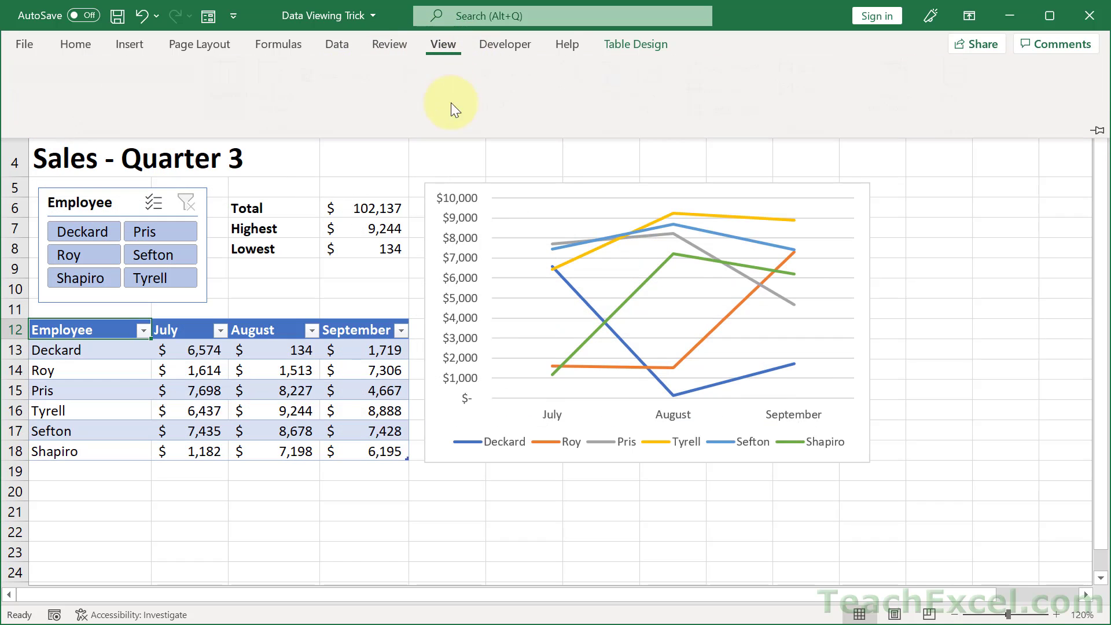
pyautogui.click(436, 106)
pyautogui.click(496, 105)
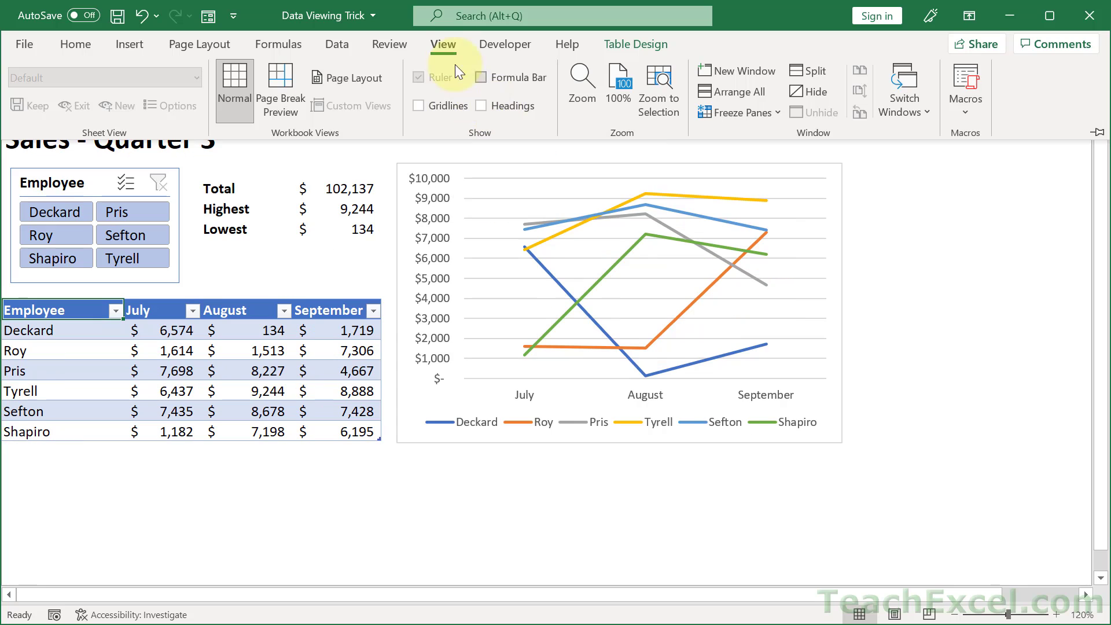
pyautogui.click(442, 44)
pyautogui.click(369, 87)
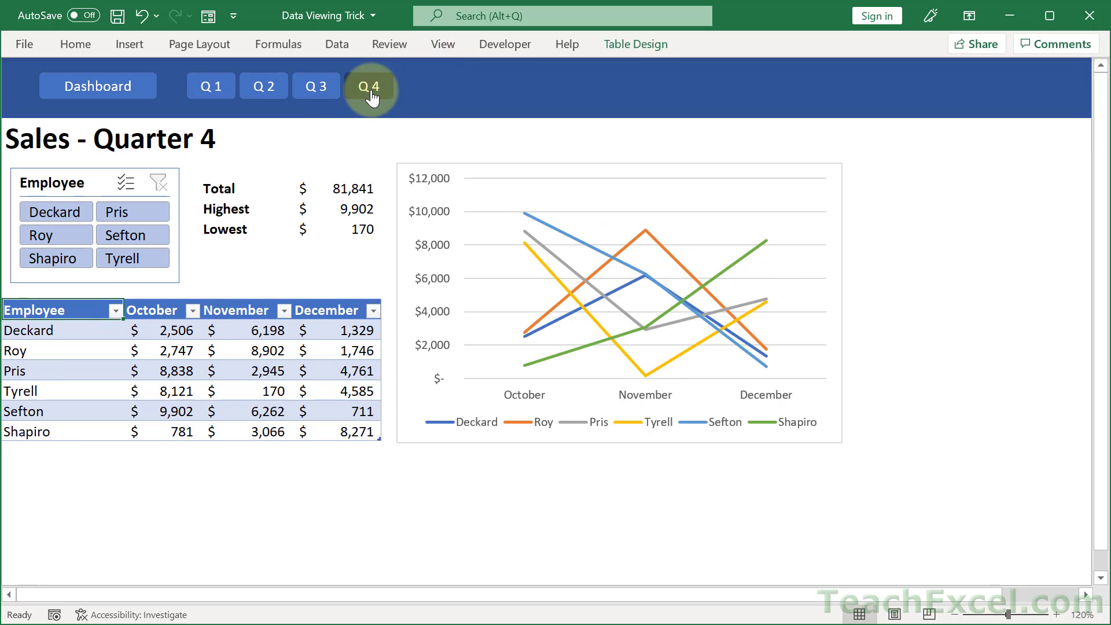
pyautogui.click(324, 87)
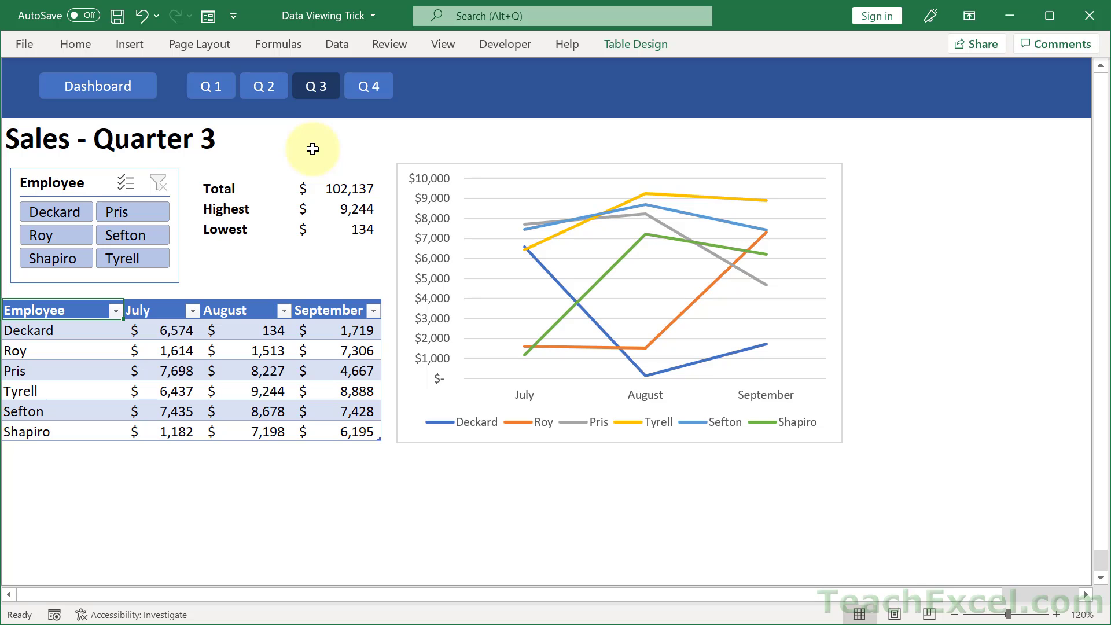
# Select the empty banner cell to the right of the Q 4 button.
pyautogui.click(427, 97)
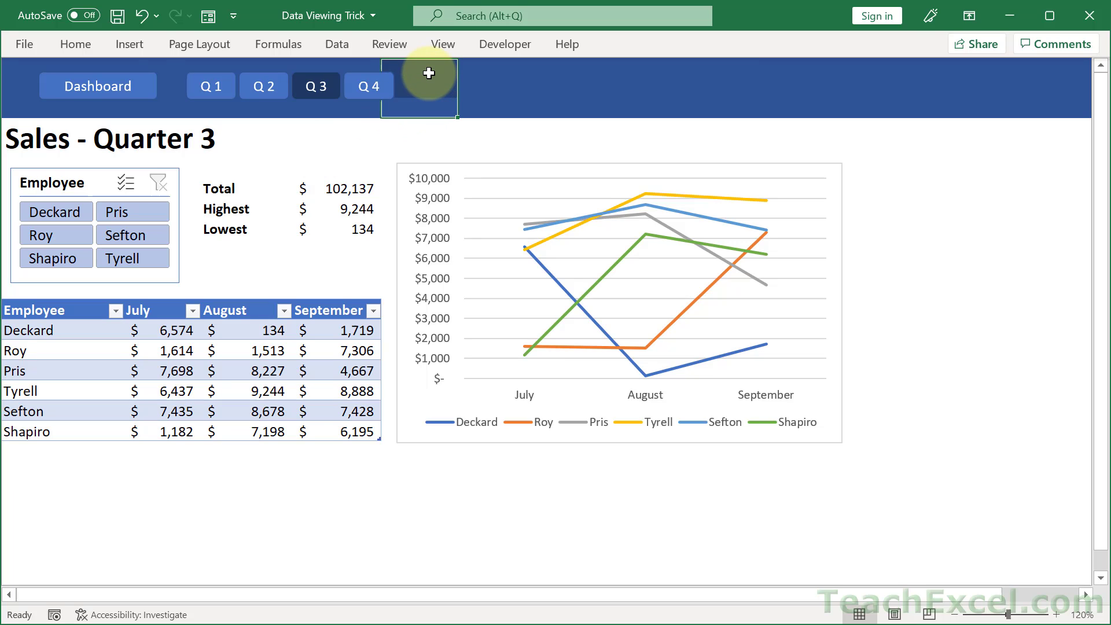